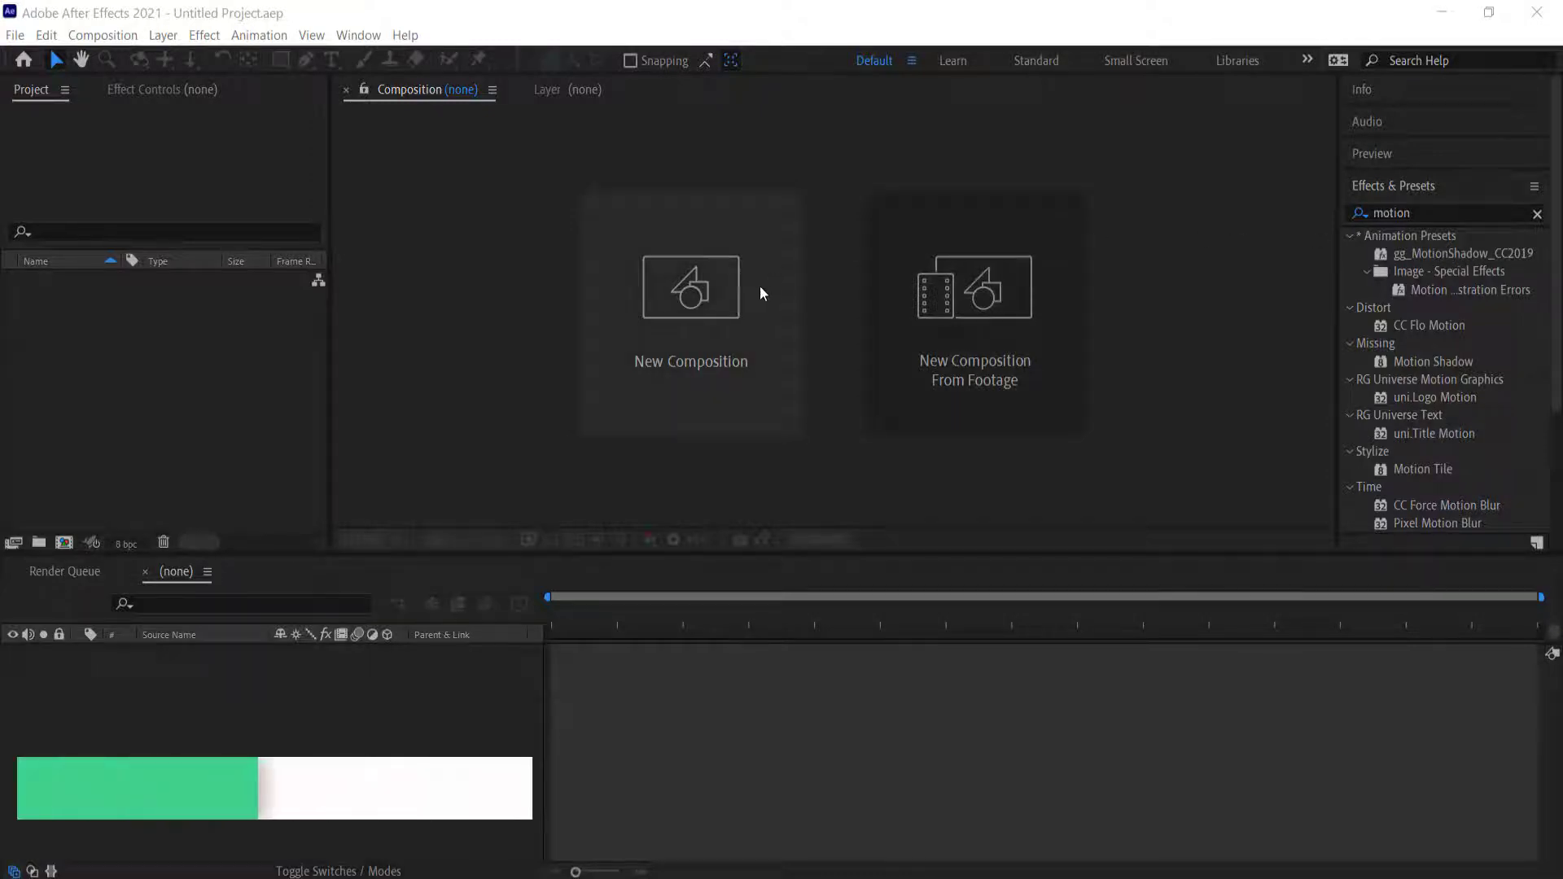
Step: Create a new 1920 x 1080 composition at 29.97 fps and add a comp-sized dark blue solid layer to it
{"action": "left_click", "coordinate": [759, 286]}
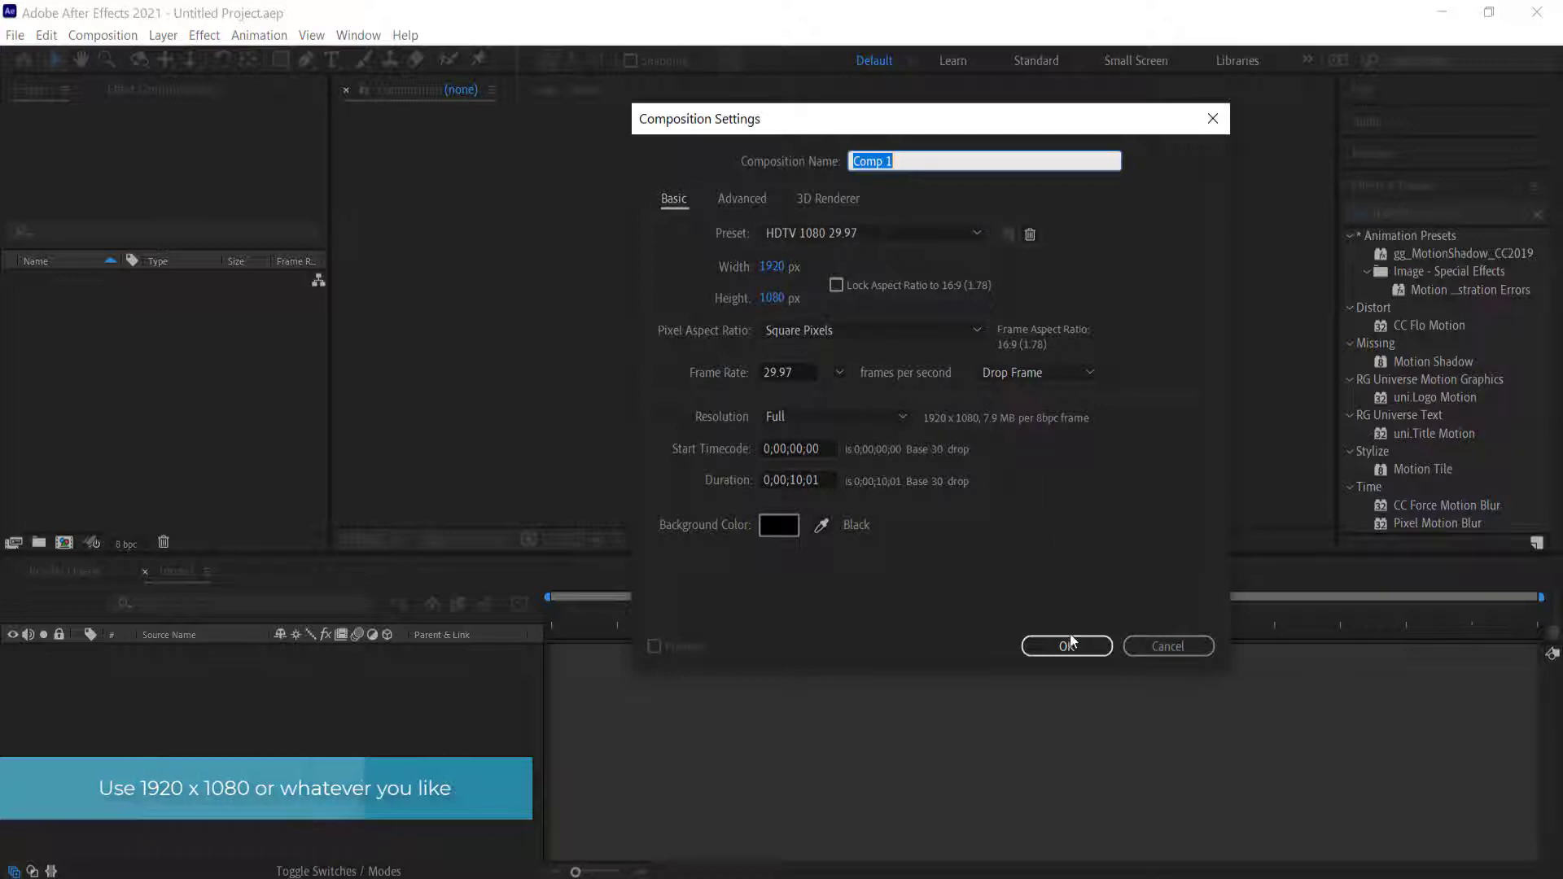
{"action": "left_click", "coordinate": [1065, 646]}
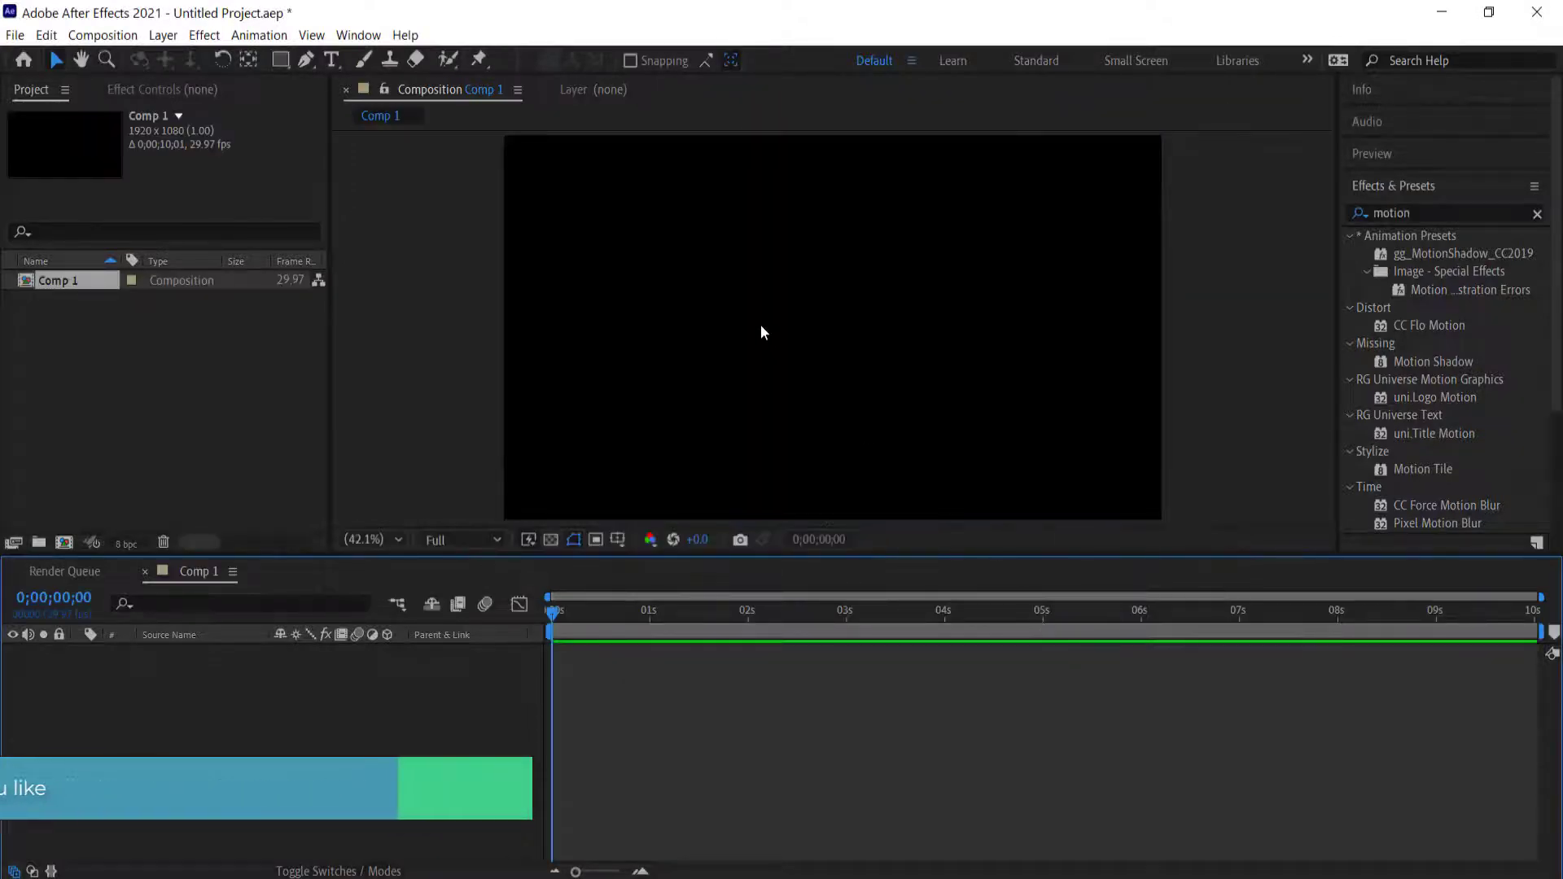
{"action": "right_click", "coordinate": [307, 692]}
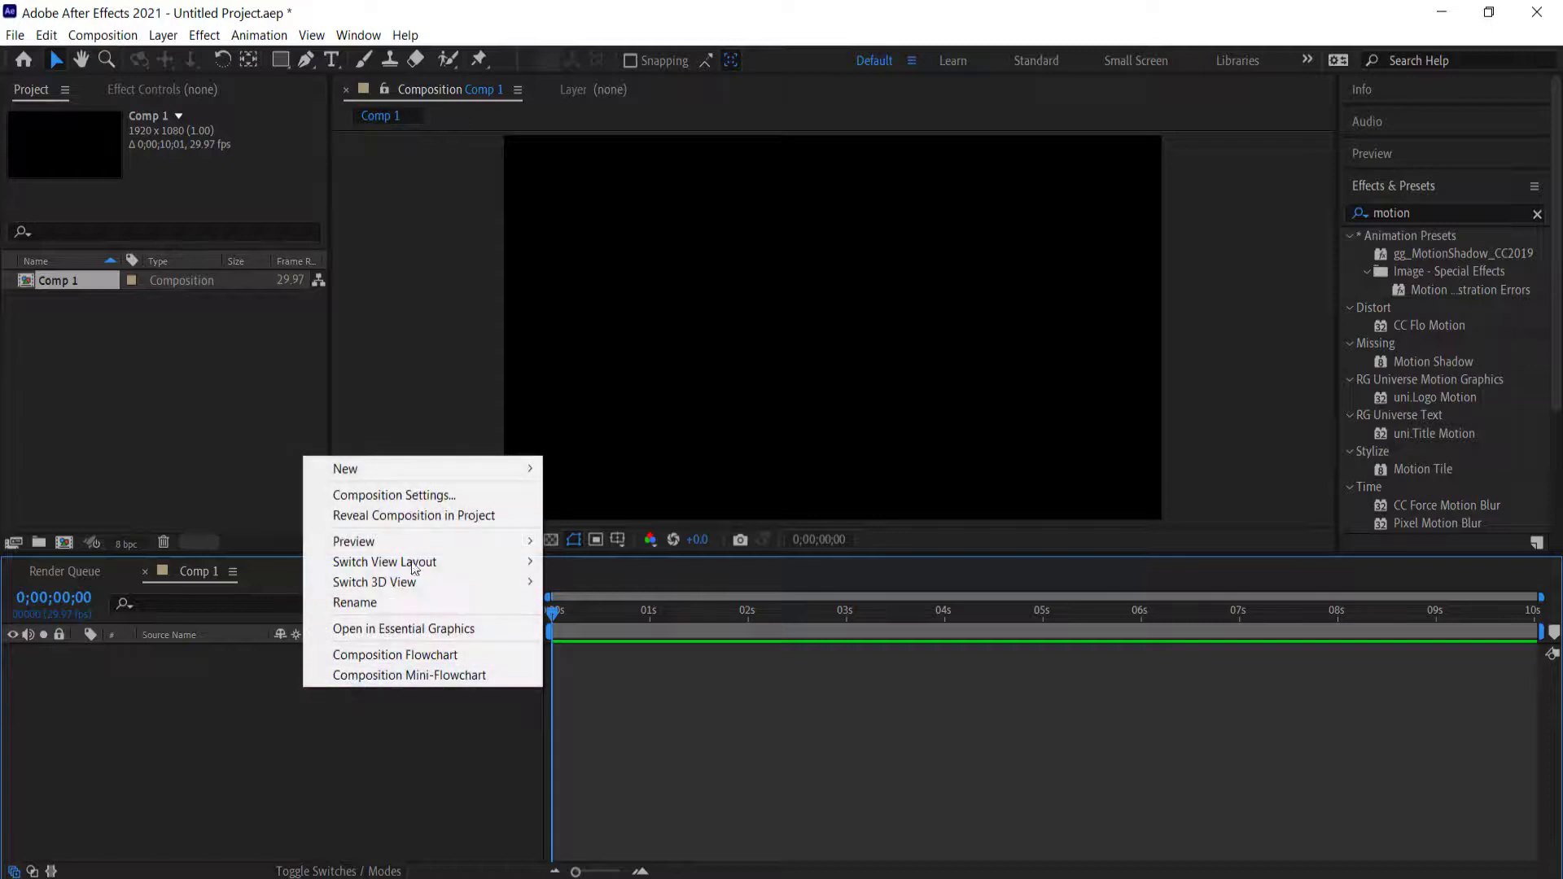
{"action": "mouse_move", "coordinate": [532, 480]}
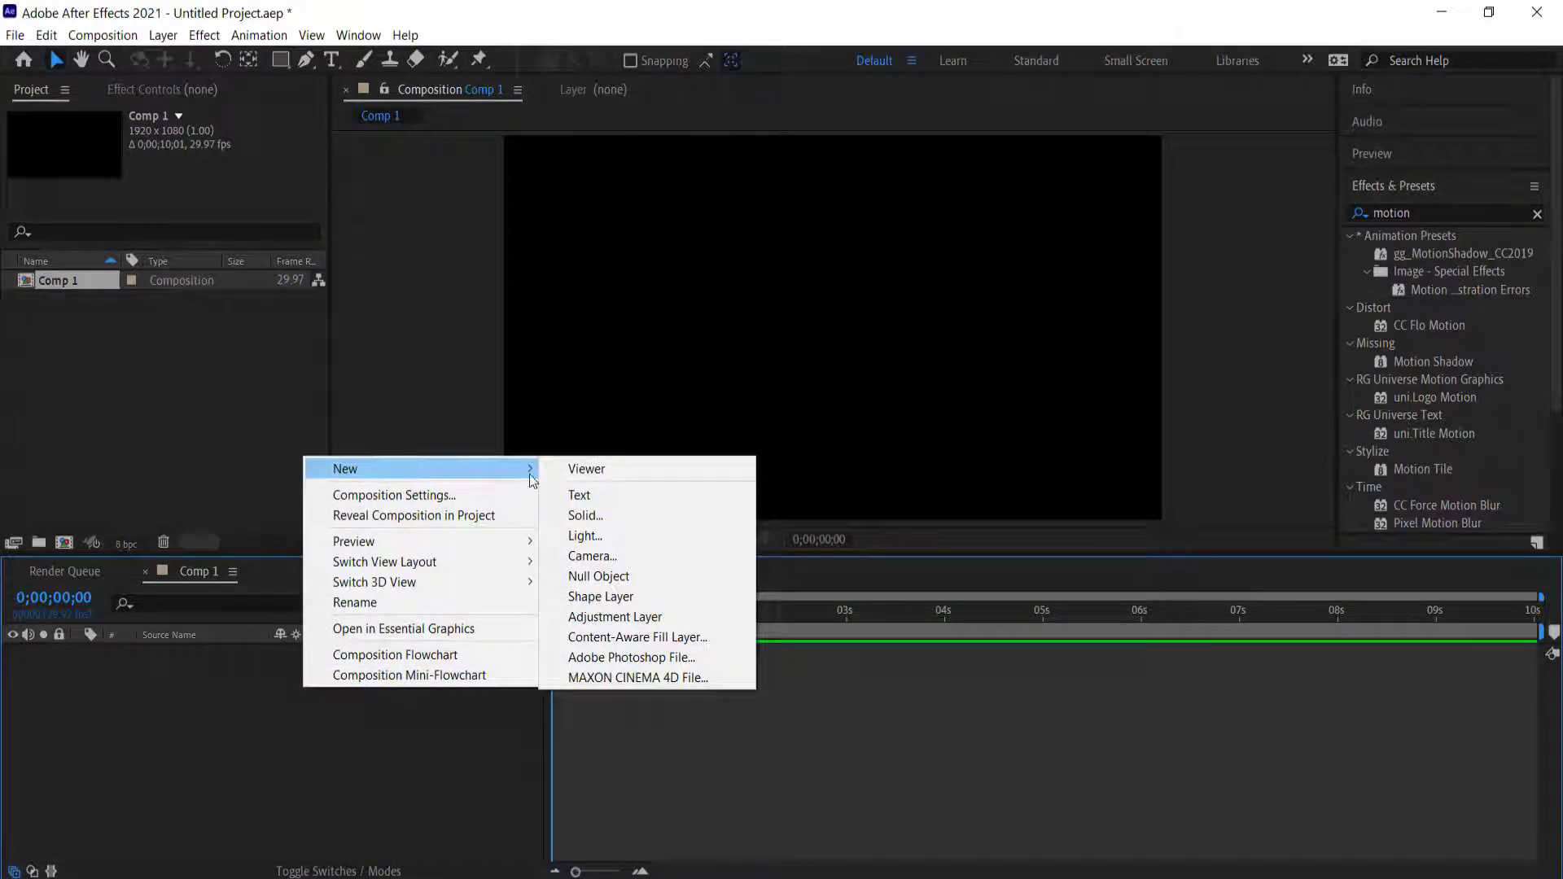
{"action": "left_click", "coordinate": [632, 514]}
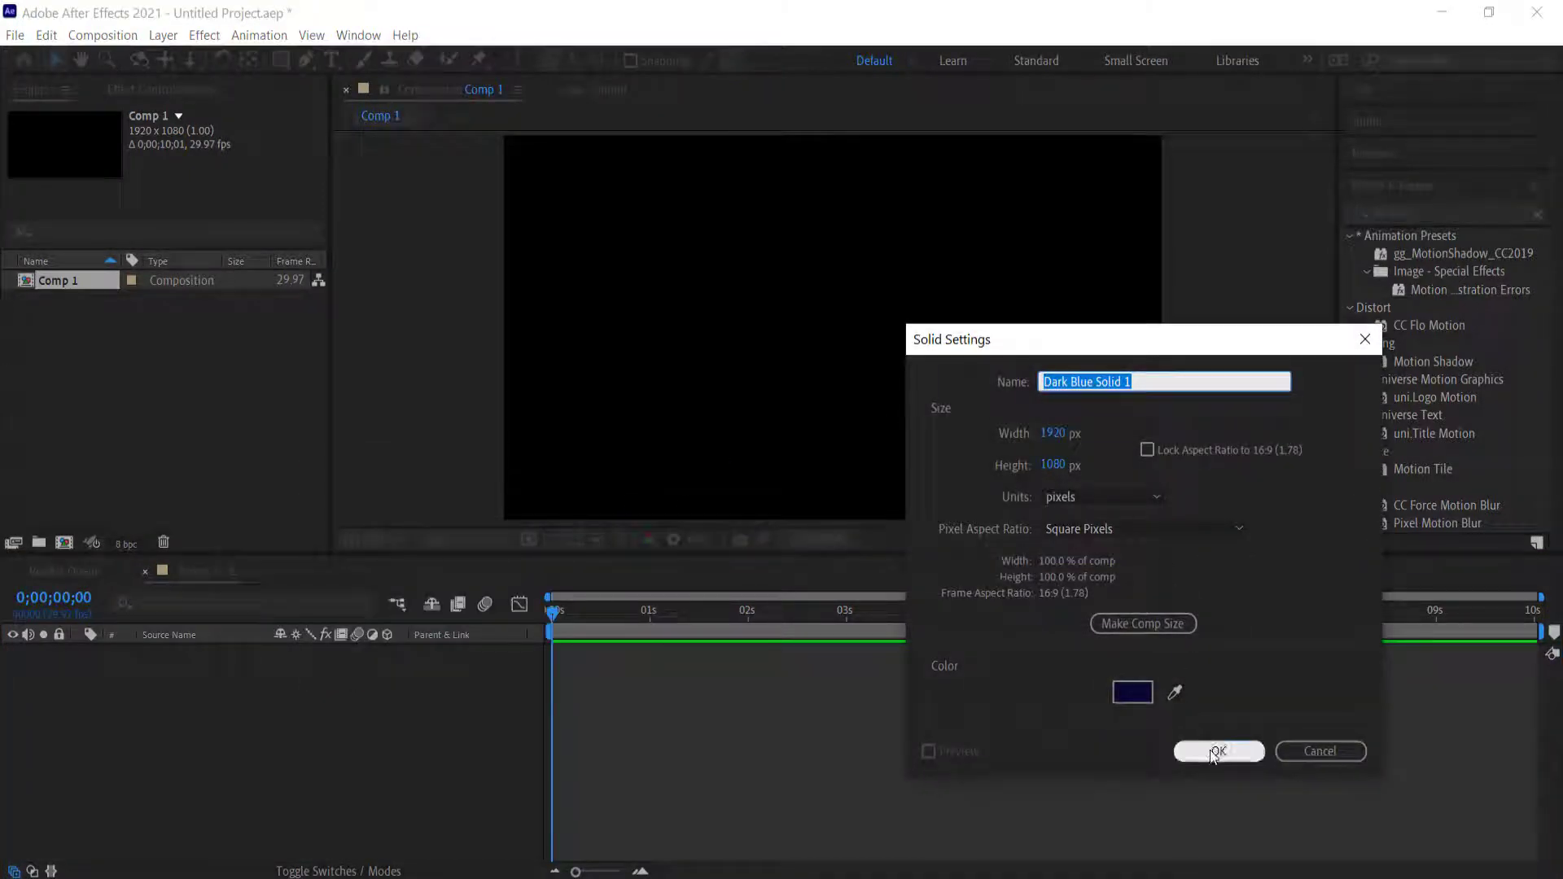
{"action": "left_click", "coordinate": [1215, 751]}
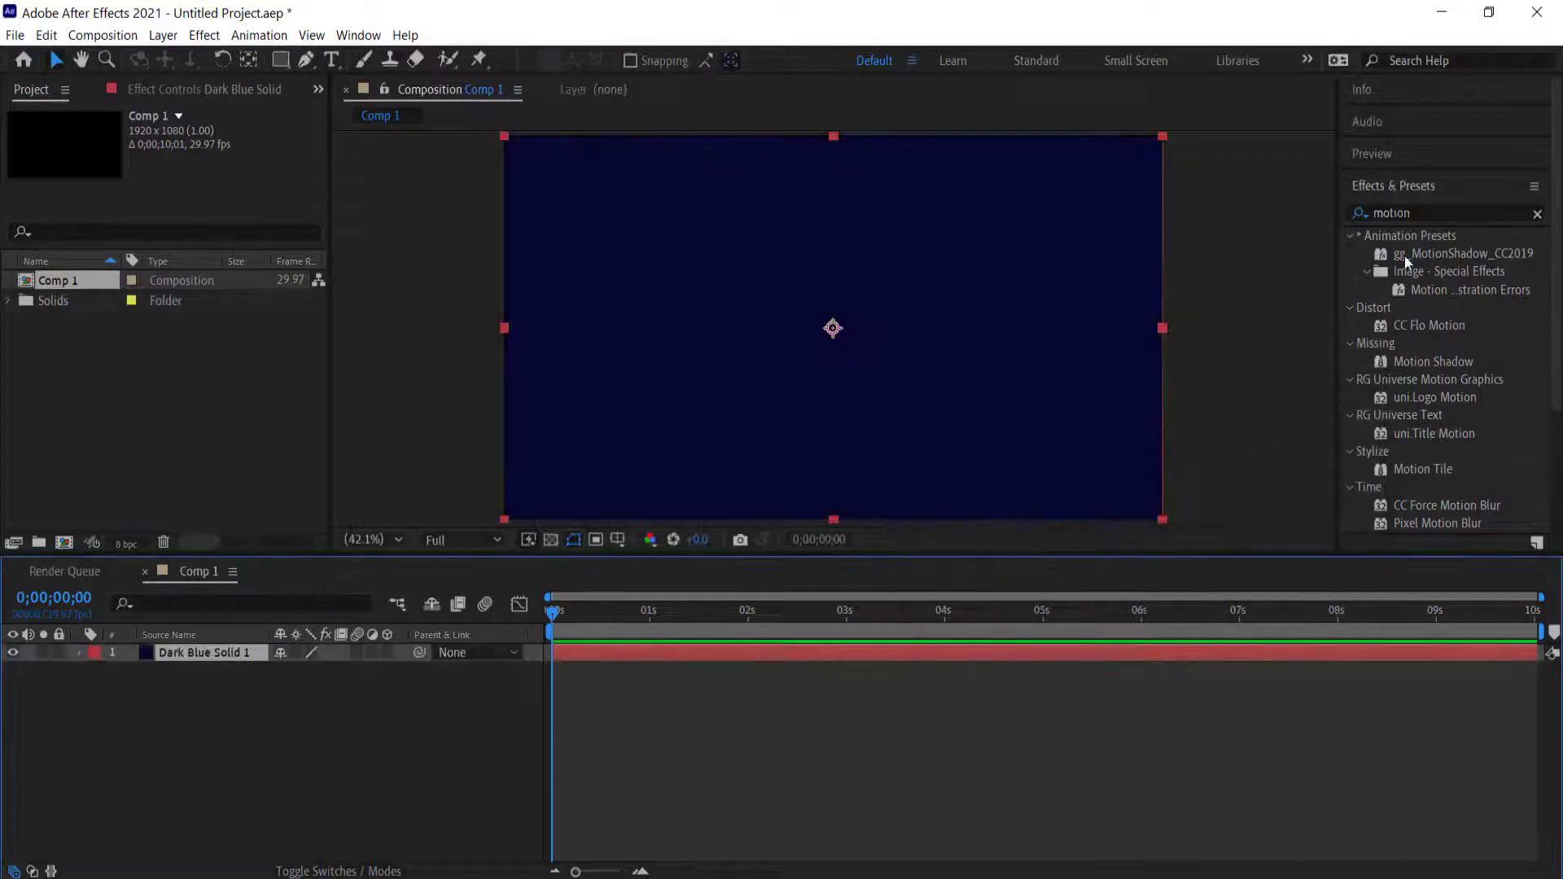
Step: Find the Gradient Ramp effect and apply it to the dark blue solid layer
{"action": "left_click", "coordinate": [1439, 214]}
{"action": "type", "text": "r"}
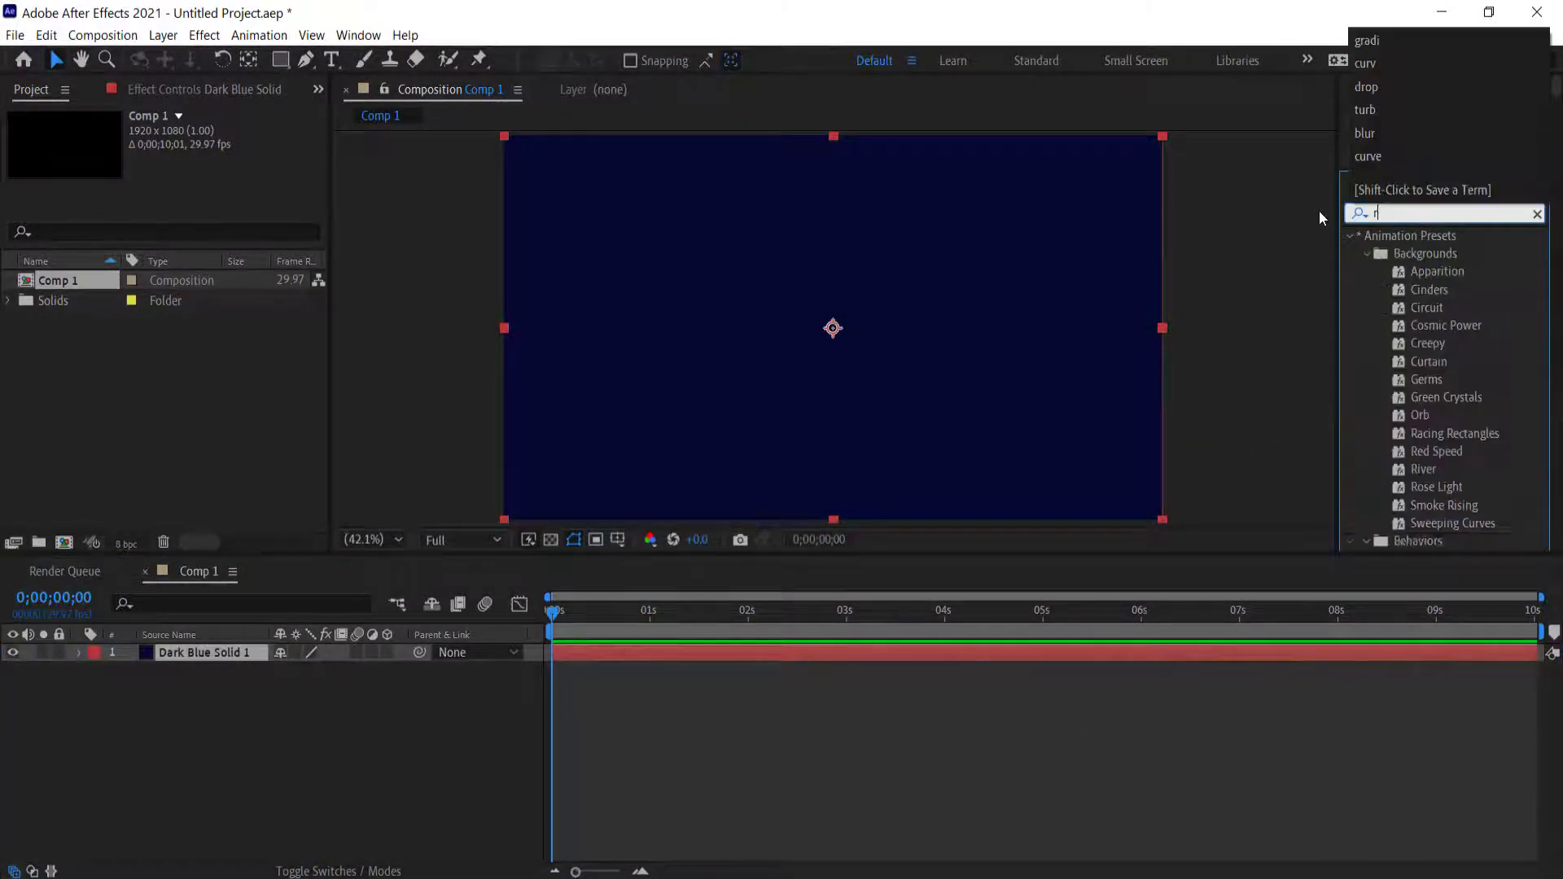
{"action": "type", "text": "amp"}
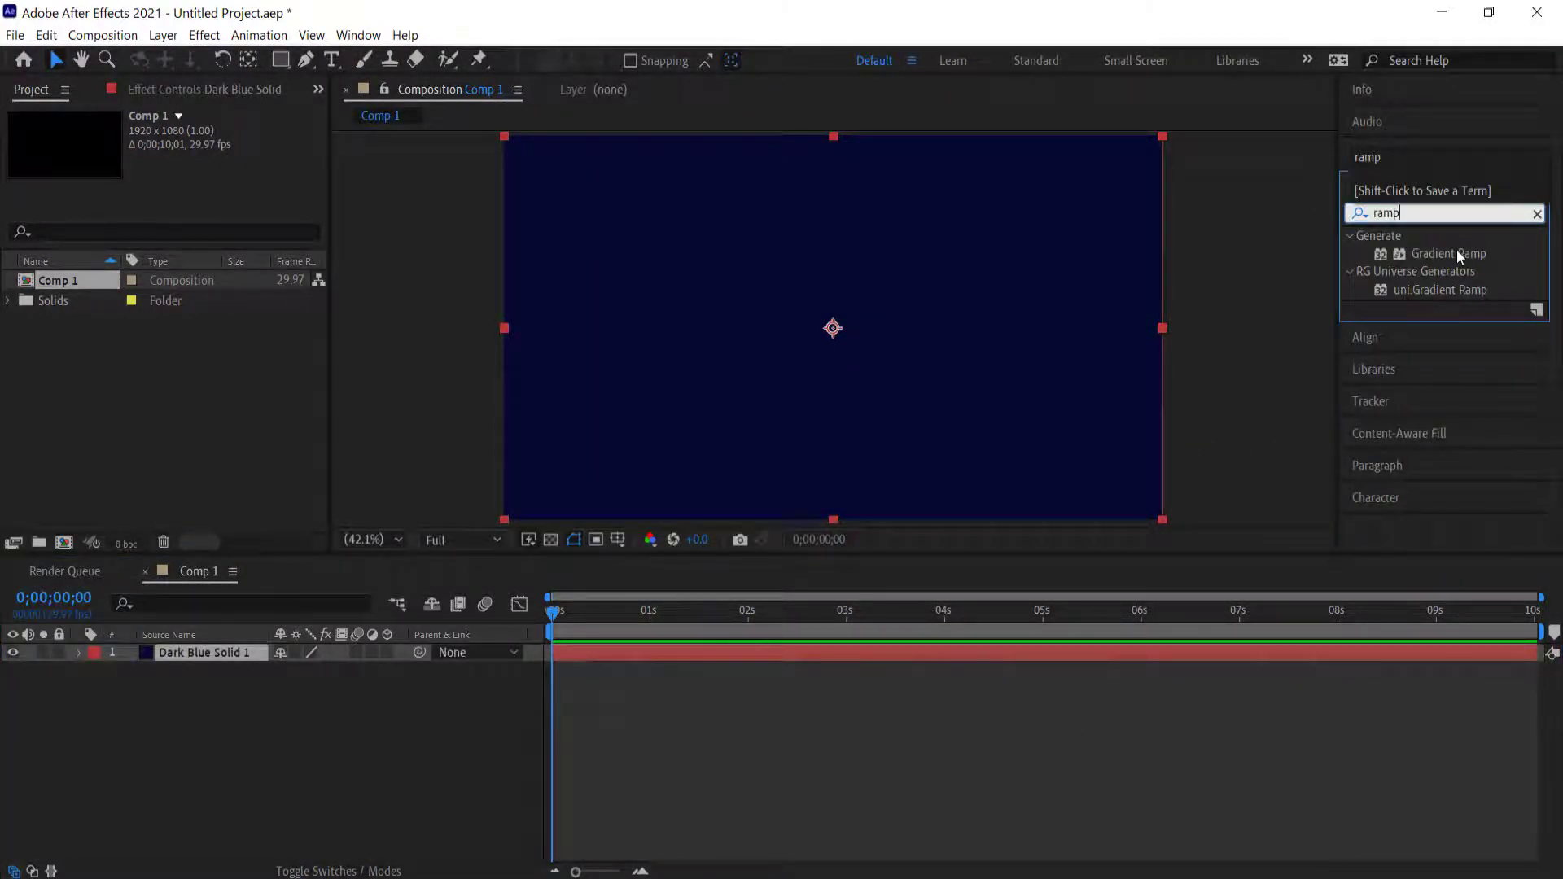
{"action": "left_click_drag", "start_coordinate": [1457, 254], "coordinate": [229, 653]}
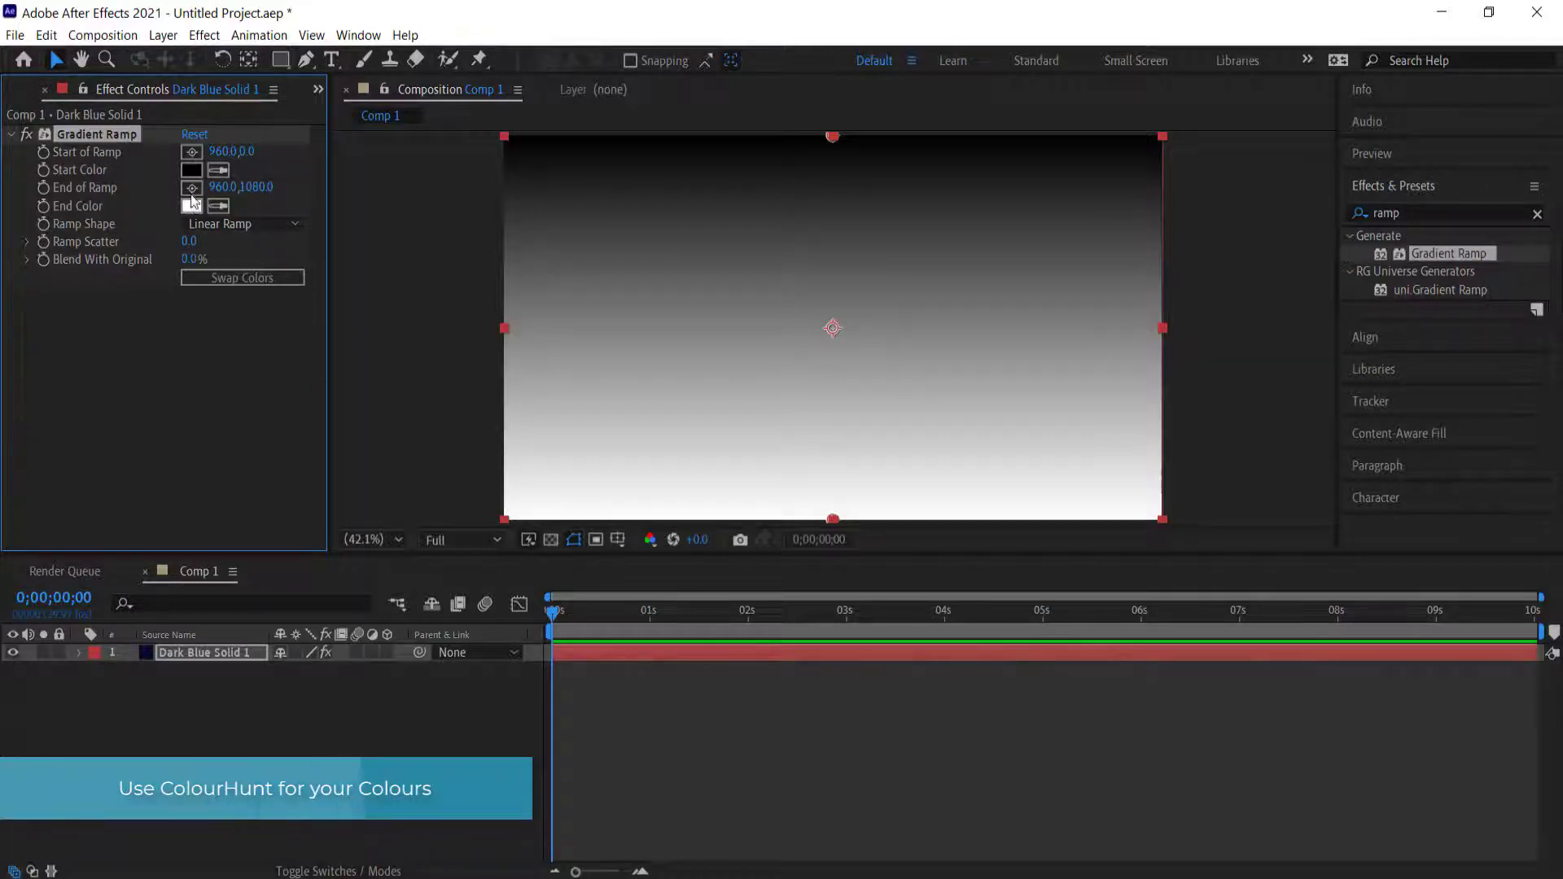
Step: Switch to Color Hunt for the blue palette's colours and set the gradient's start color to 334257 and end color to 476072
{"action": "key", "text": "alt+Tab"}
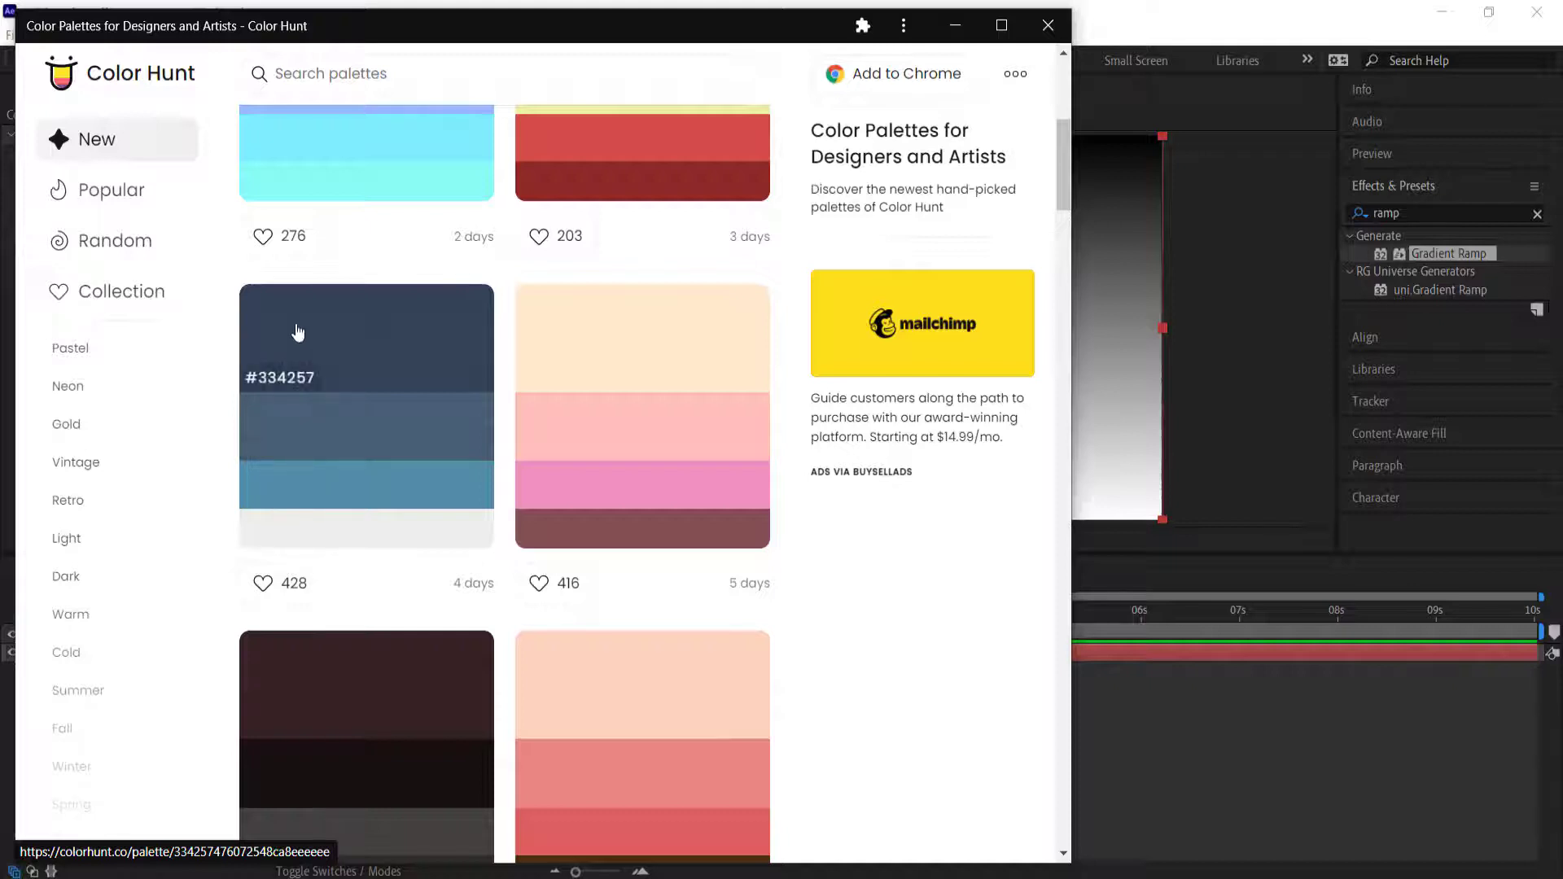
{"action": "left_click", "coordinate": [277, 382]}
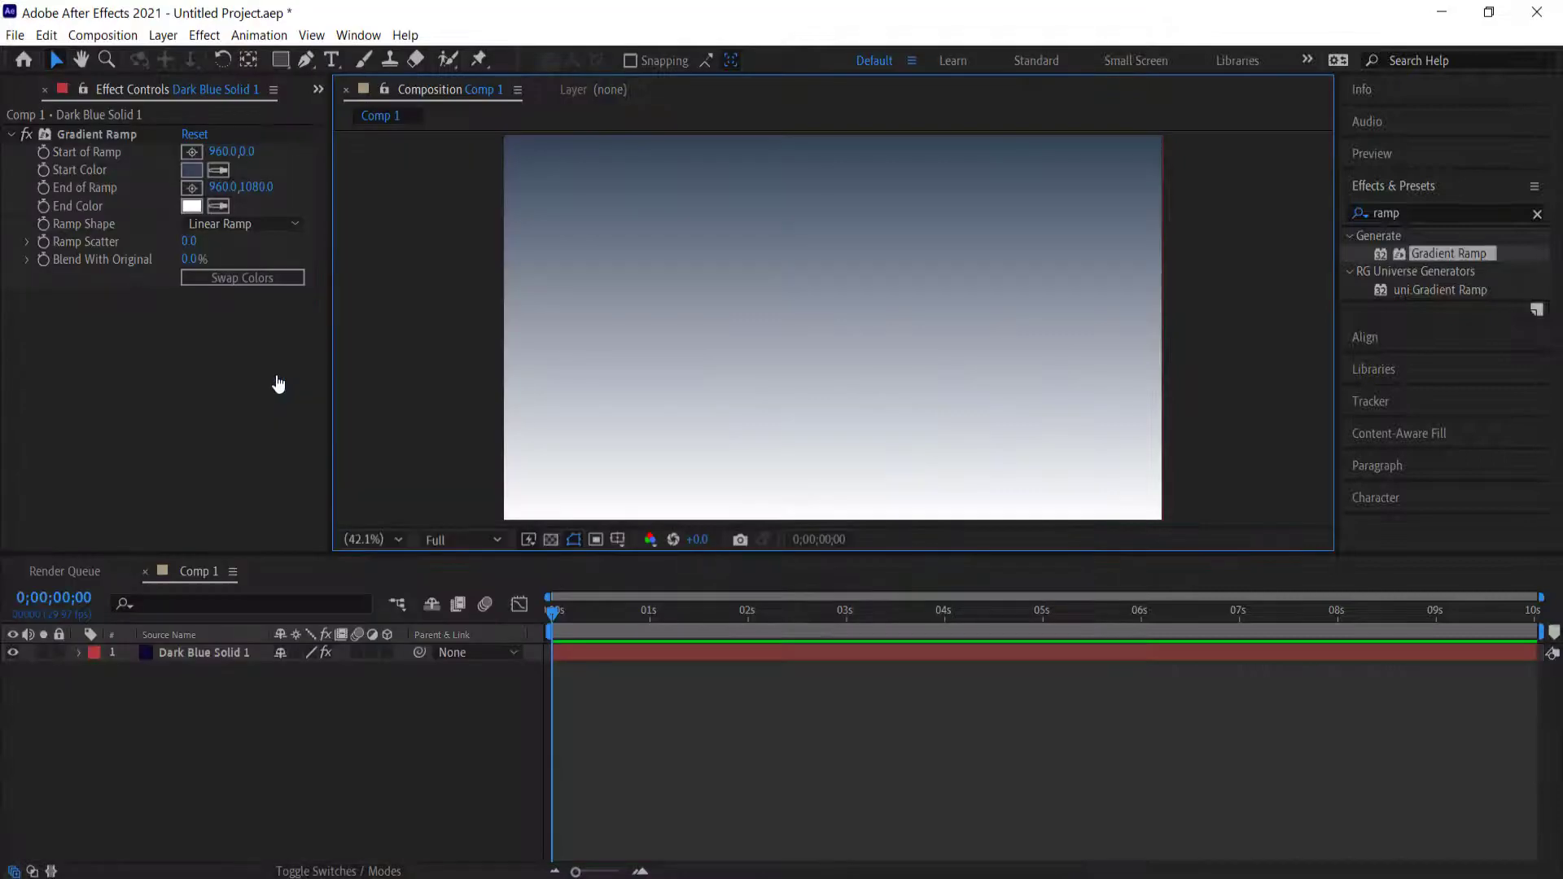
{"action": "left_click", "coordinate": [192, 206]}
{"action": "key", "text": "ctrl+v"}
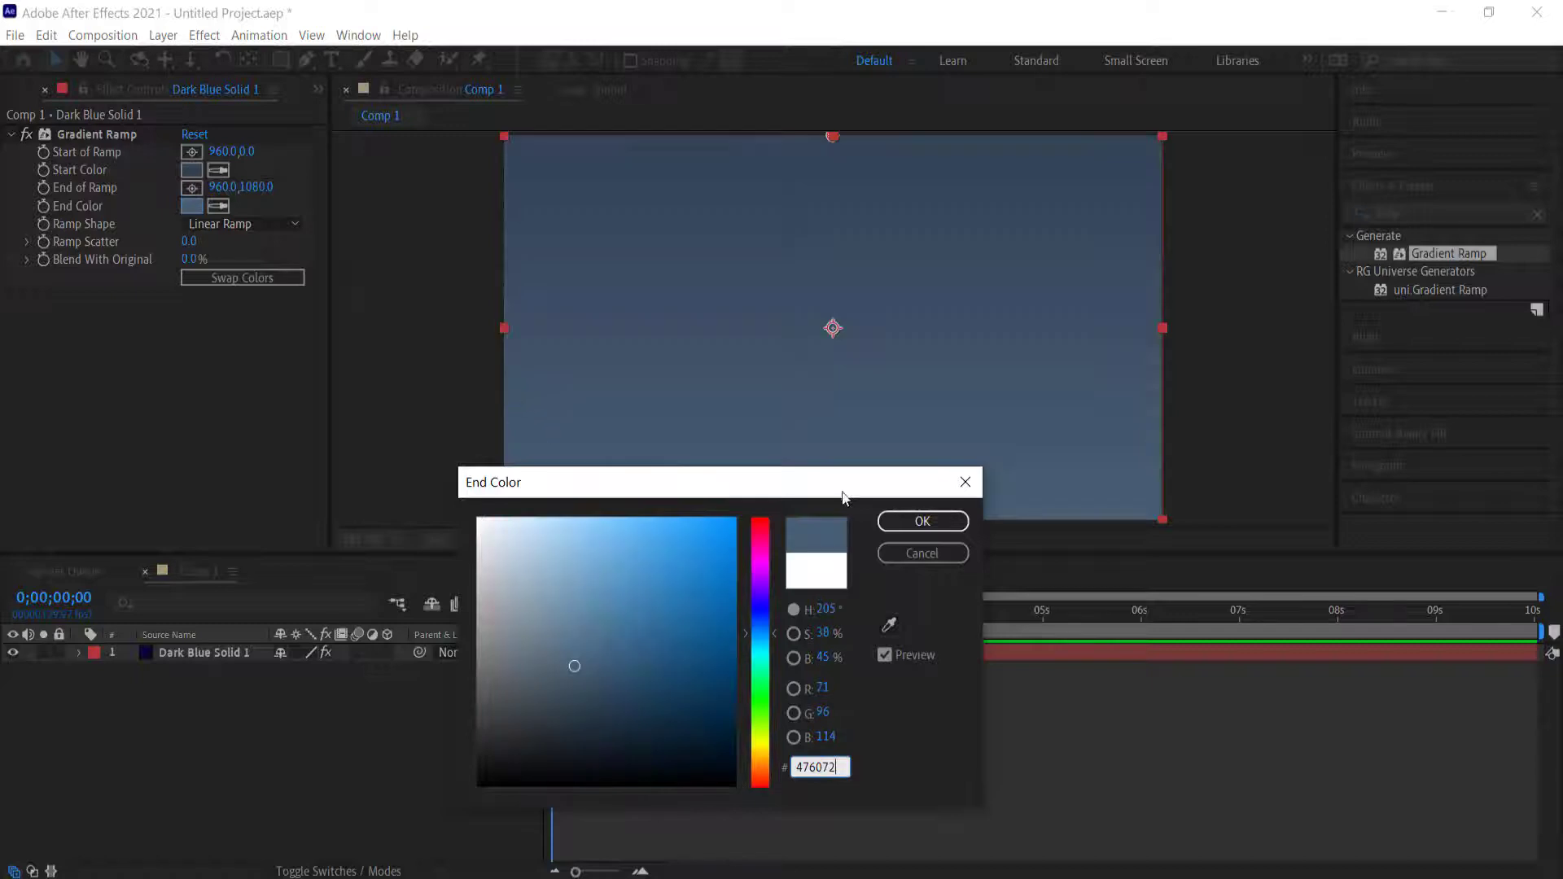
{"action": "left_click", "coordinate": [901, 521]}
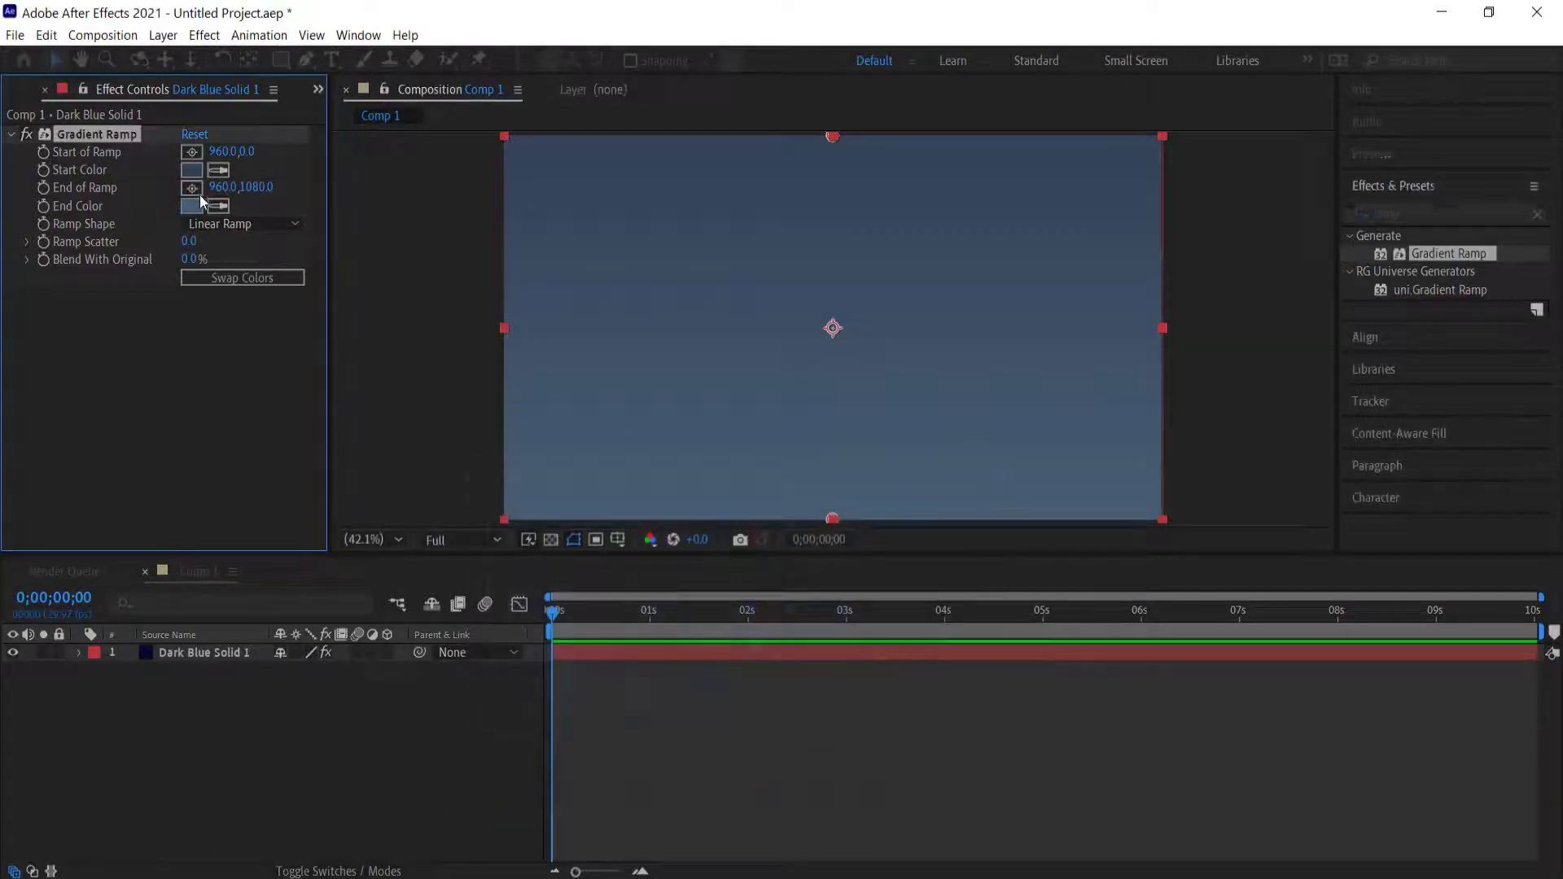
Step: Try the Radial Ramp shape on the gradient and return it to Linear Ramp
{"action": "left_click", "coordinate": [234, 225]}
{"action": "left_click", "coordinate": [244, 265]}
{"action": "left_click", "coordinate": [261, 223]}
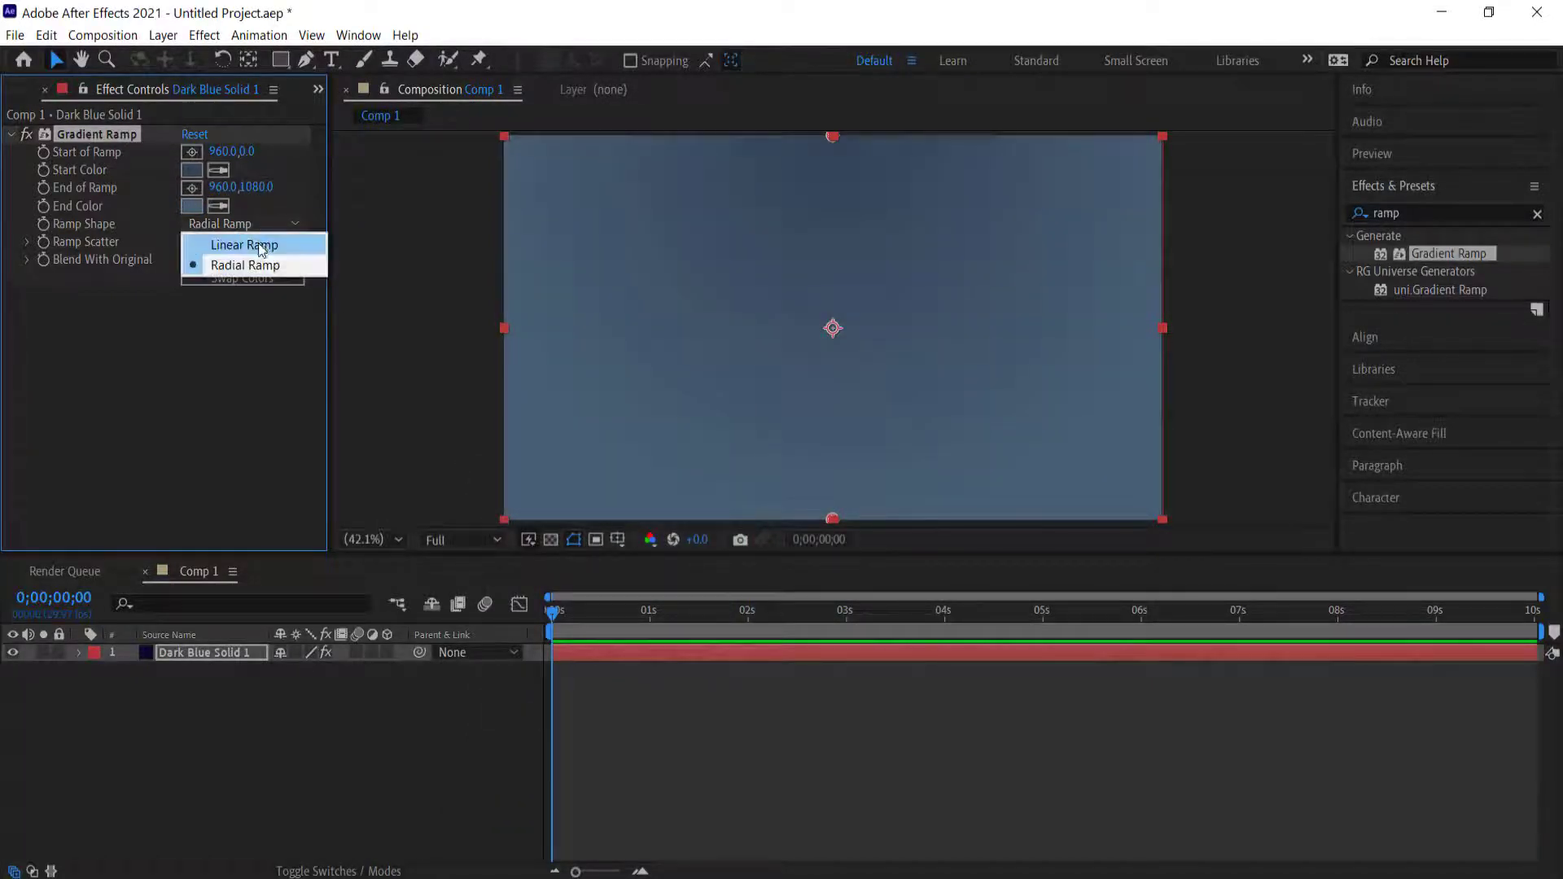
{"action": "left_click", "coordinate": [261, 246]}
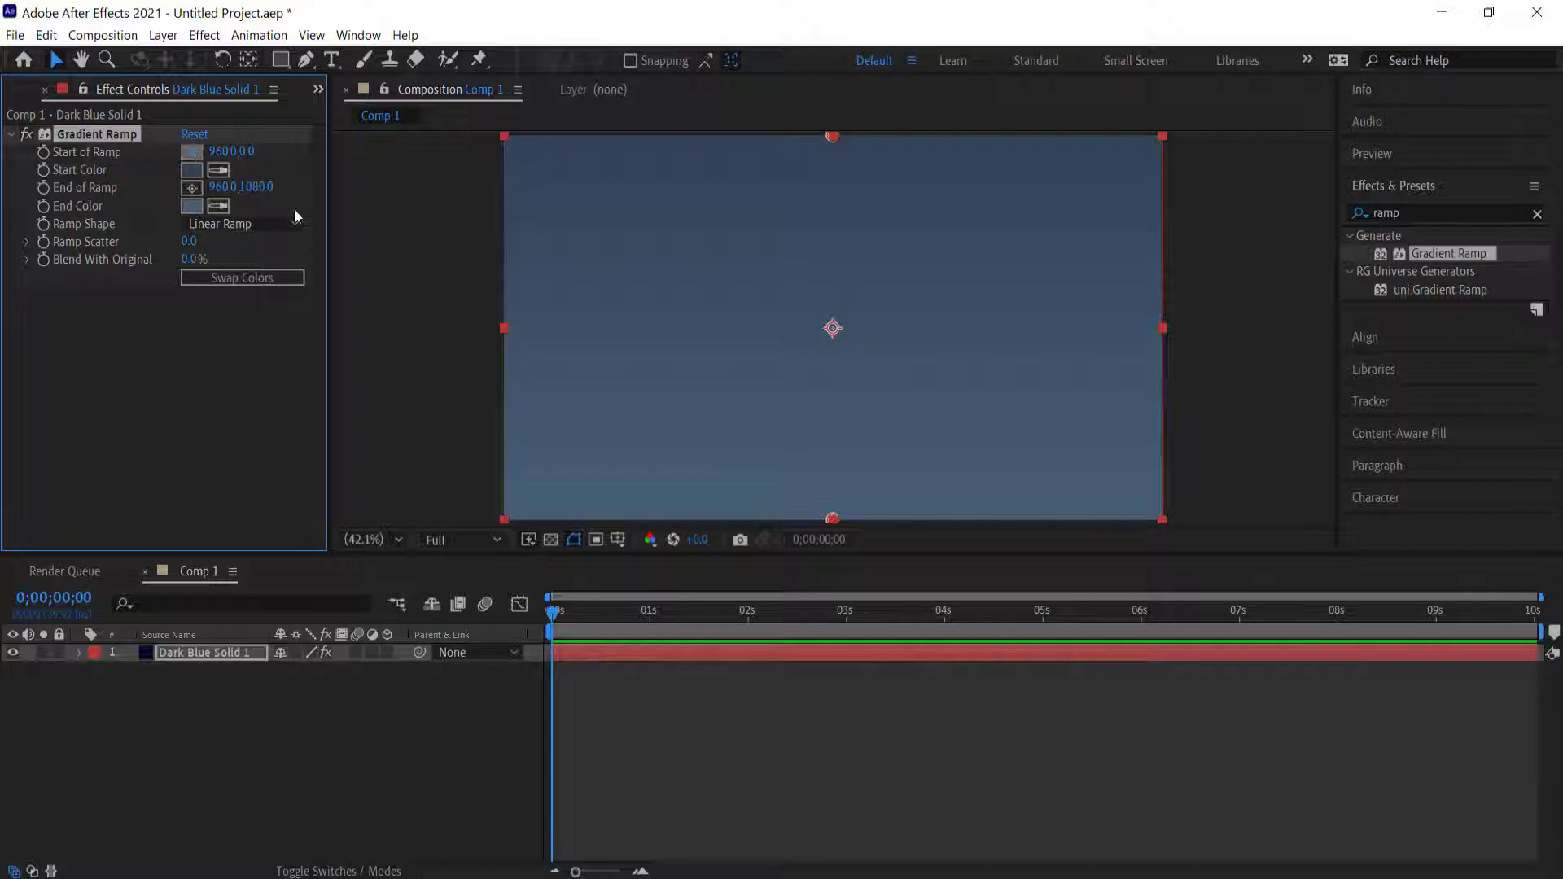
Step: Place the ramp's start at the frame's lower-left corner, about 5, 1066, and its end toward the upper right, about 1616, 204
{"action": "left_click", "coordinate": [192, 151]}
{"action": "left_click", "coordinate": [506, 513]}
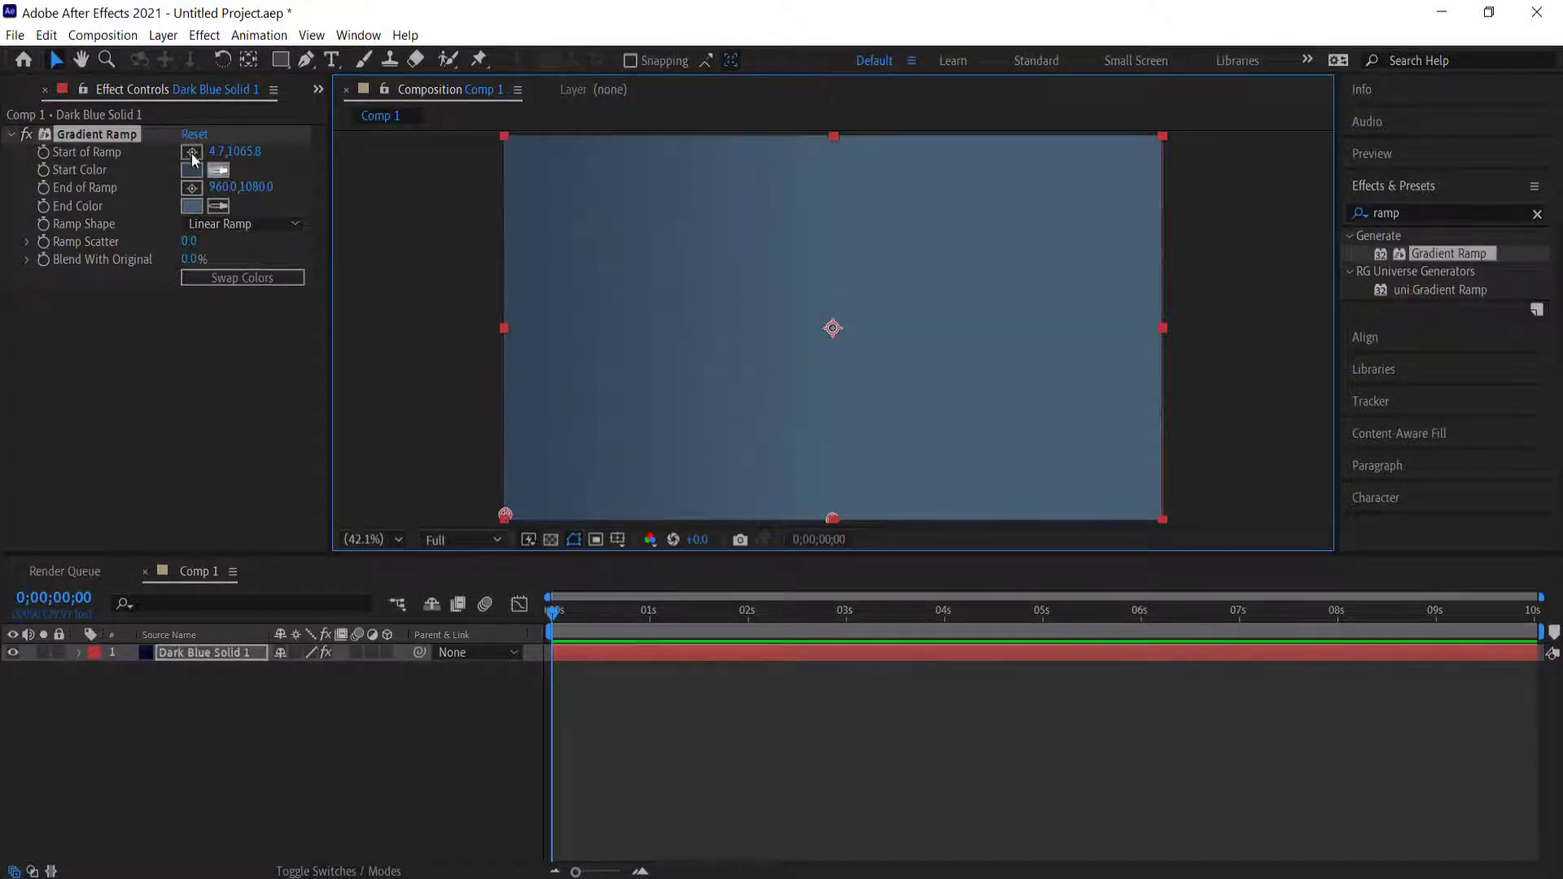
{"action": "left_click", "coordinate": [192, 189]}
{"action": "left_click", "coordinate": [1156, 143]}
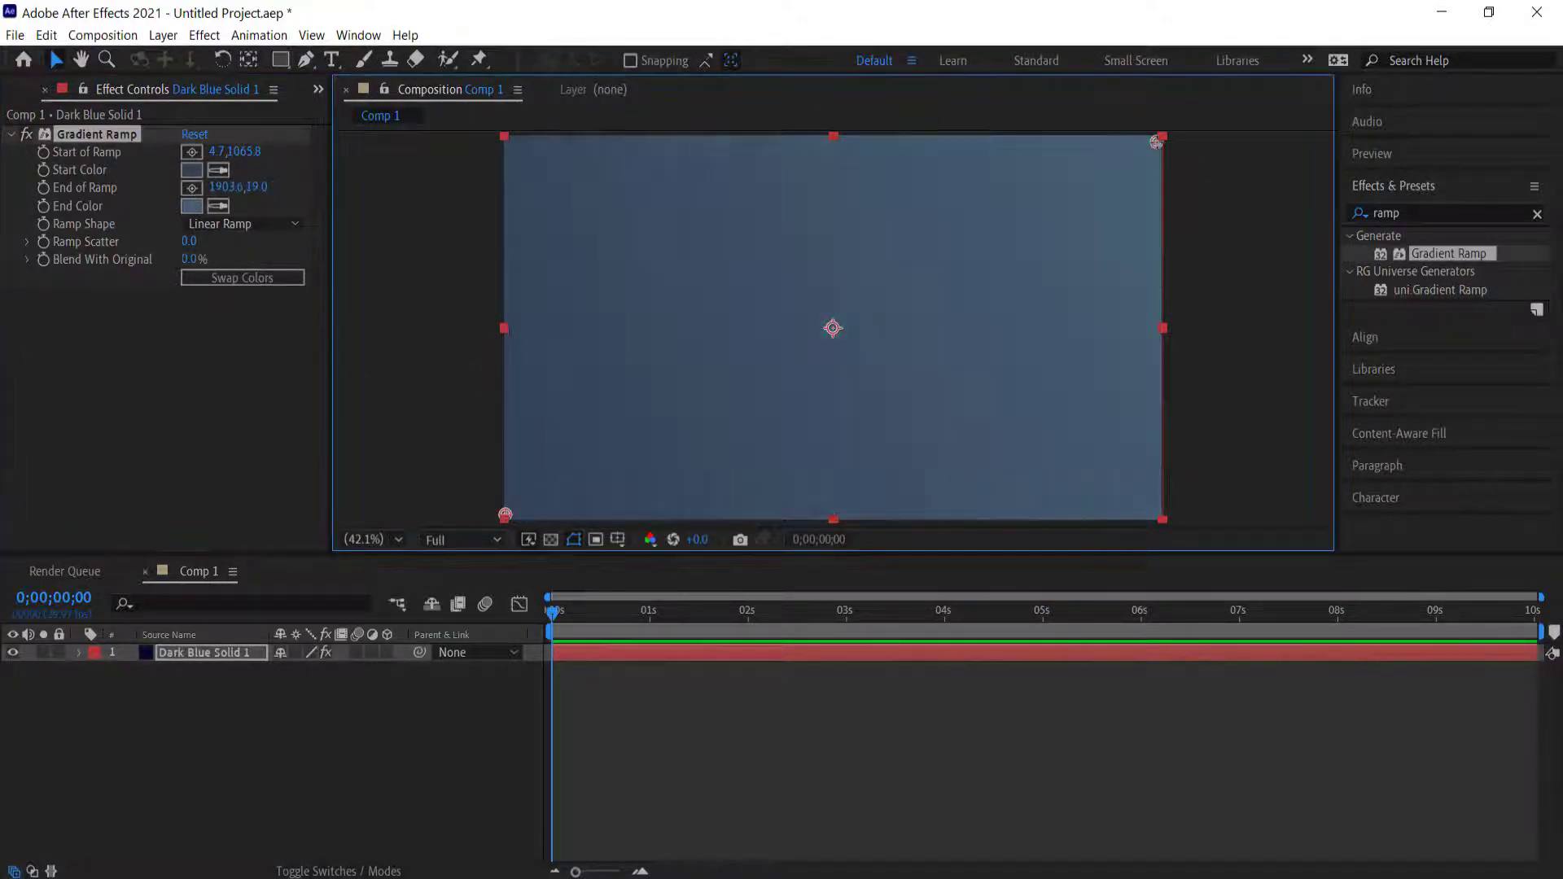
{"action": "left_click_drag", "start_coordinate": [1155, 146], "coordinate": [1024, 222]}
Step: Add a new text layer reading "motion" to the composition
{"action": "right_click", "coordinate": [154, 715]}
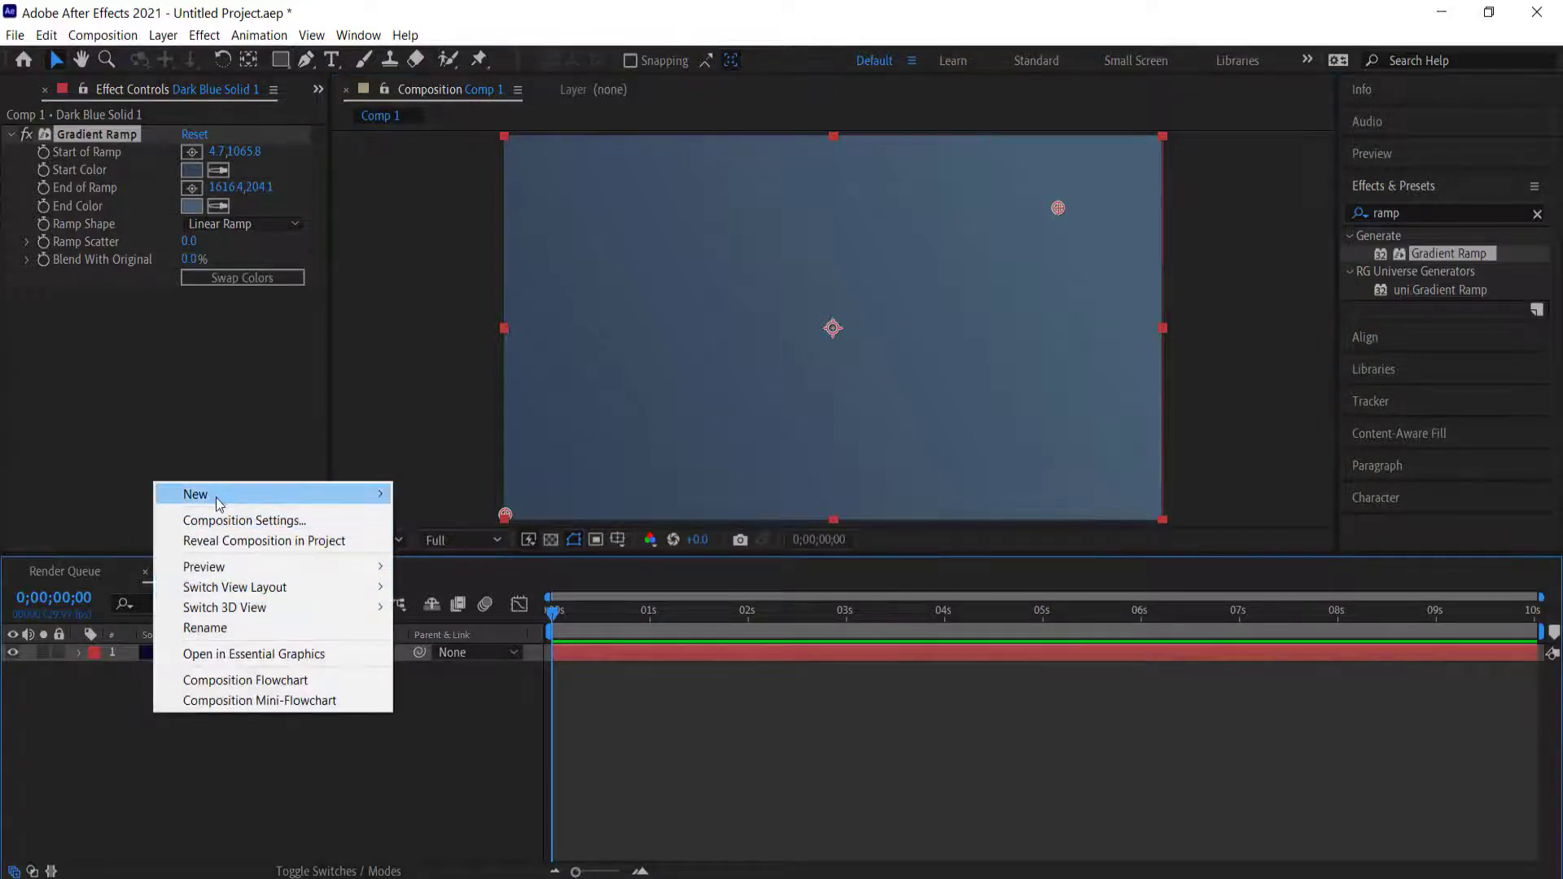
{"action": "mouse_move", "coordinate": [218, 497]}
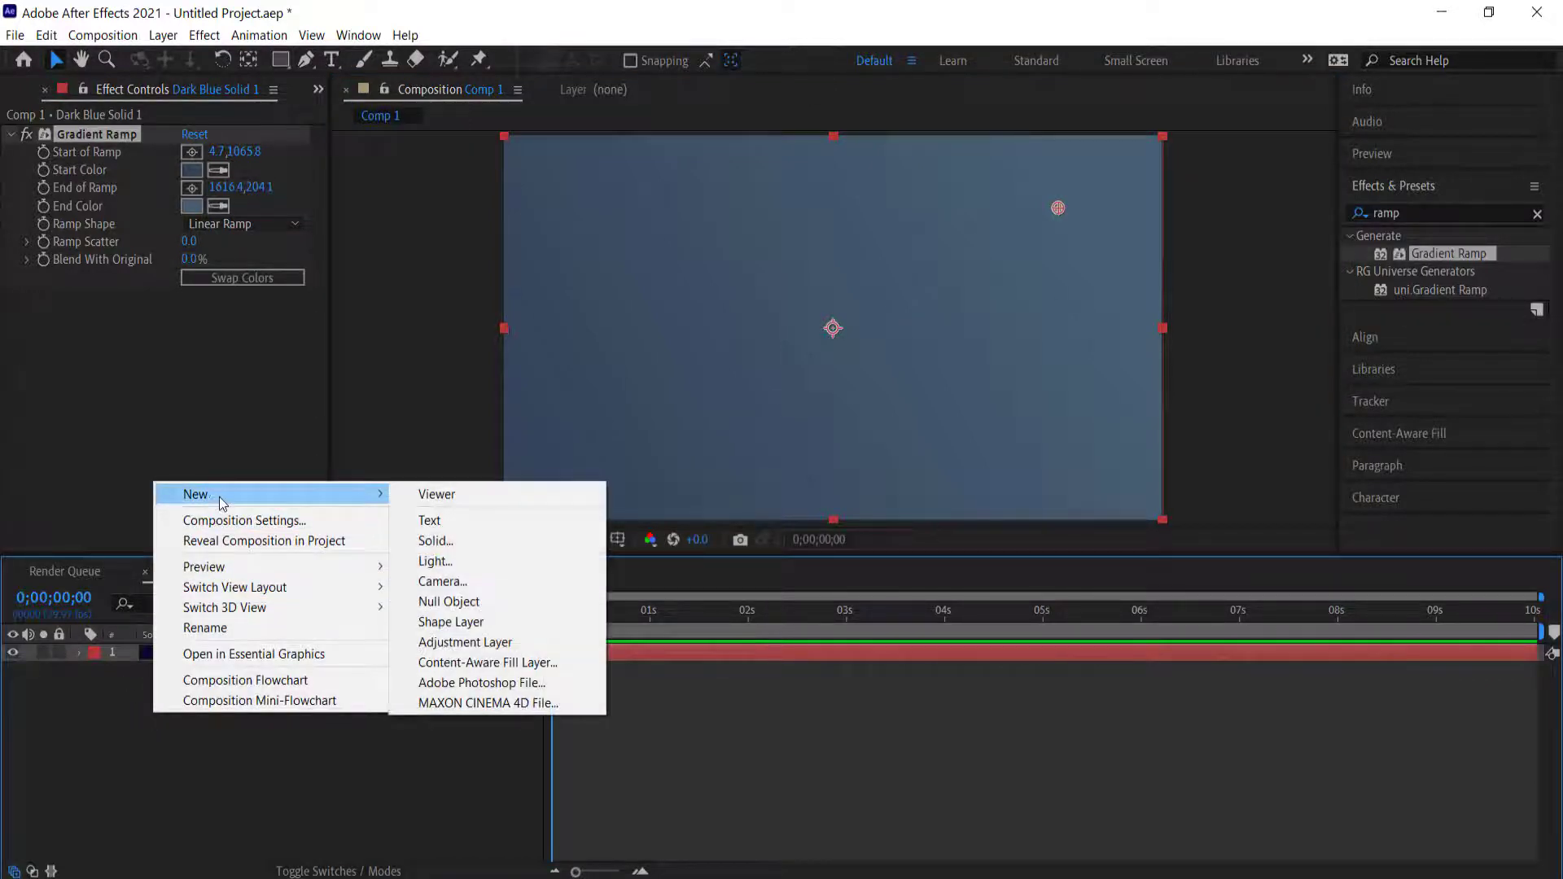
{"action": "left_click", "coordinate": [479, 520]}
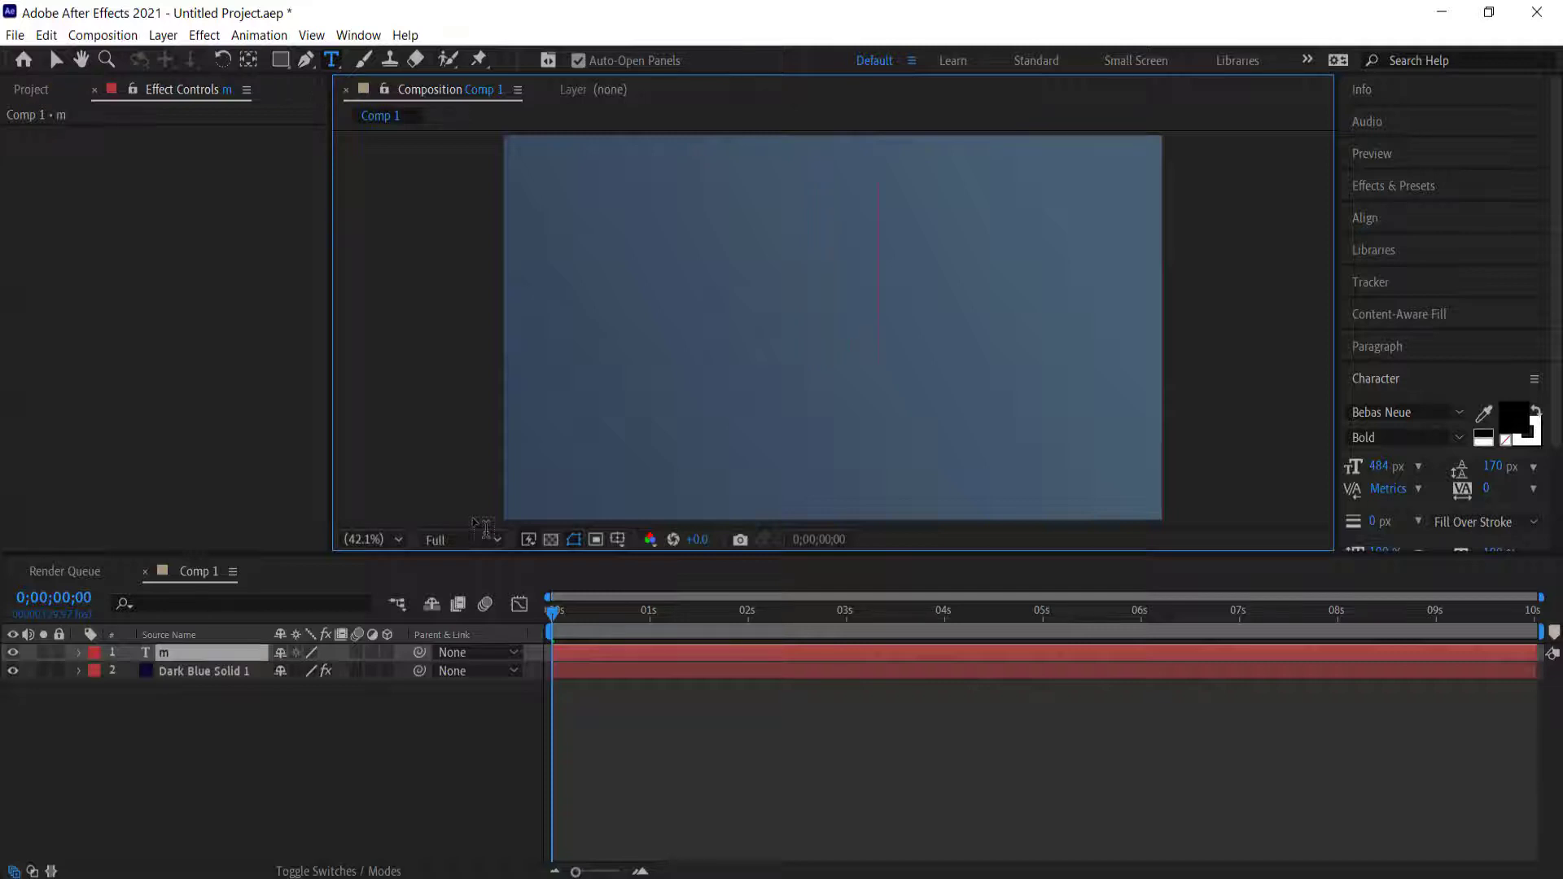
{"action": "type", "text": "motiong"}
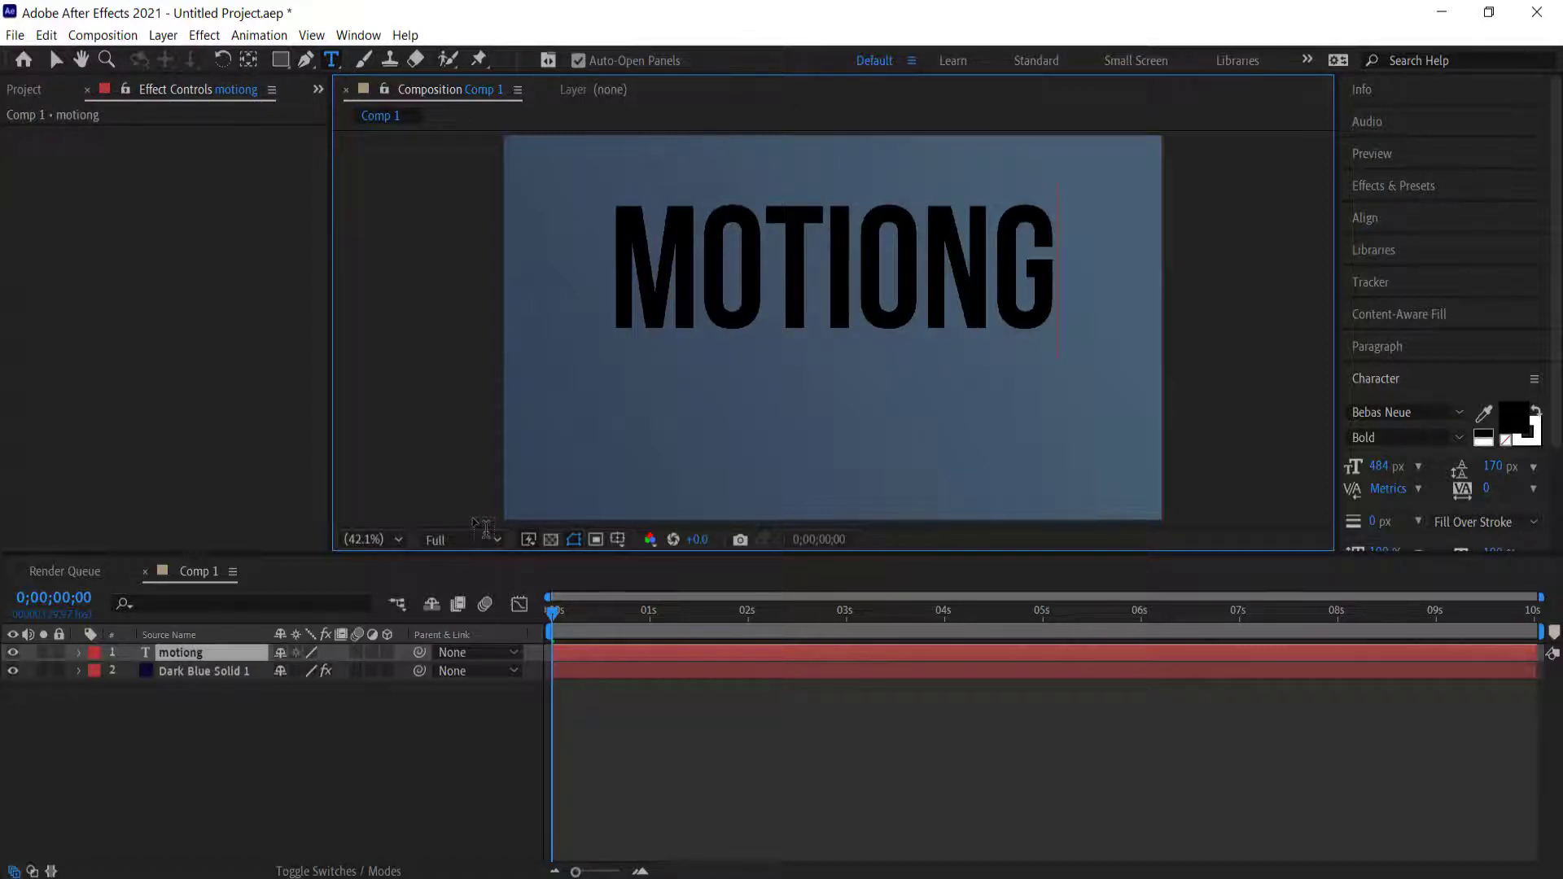
{"action": "key", "text": "BackSpace"}
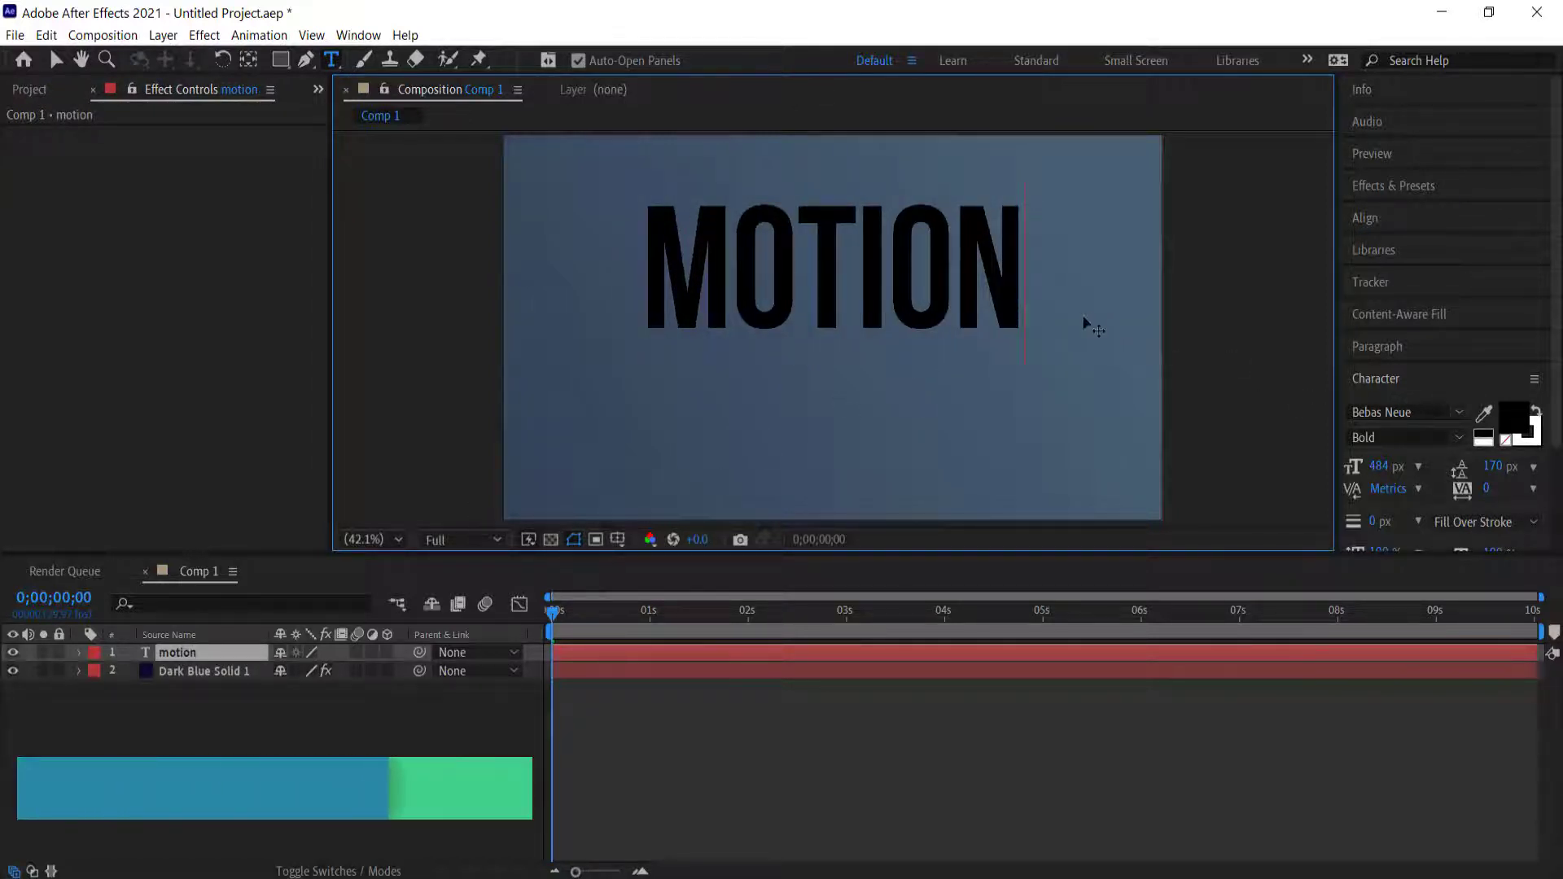
Step: Keep the whole text in Bebas Neue Bold and set its tracking to 5 and font size to 524 px
{"action": "key", "text": "ctrl+a"}
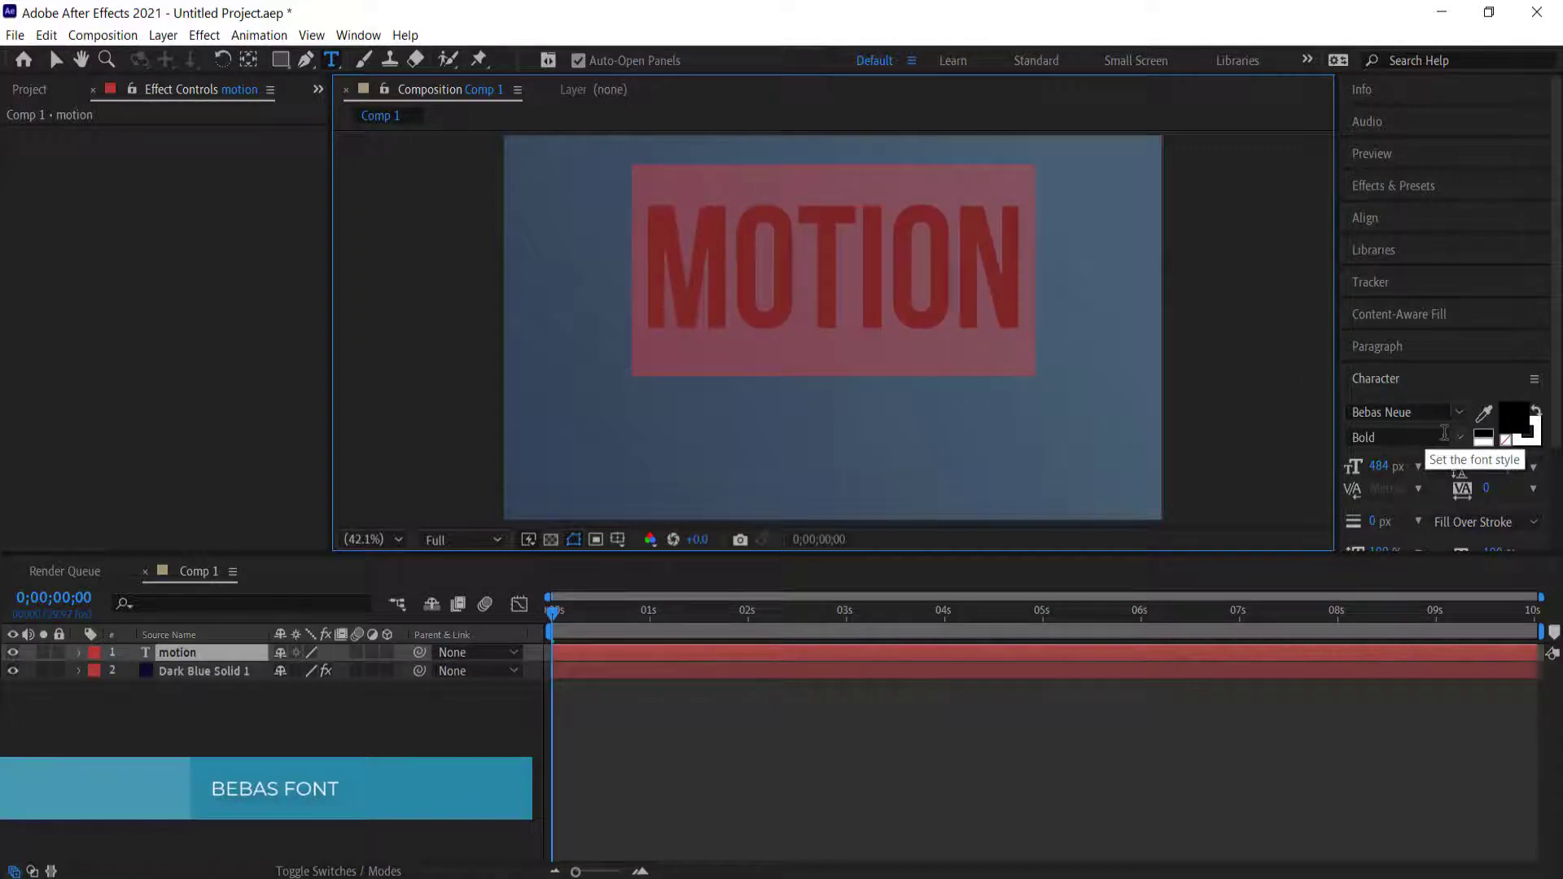
{"action": "left_click", "coordinate": [1459, 439]}
{"action": "left_click", "coordinate": [1459, 441]}
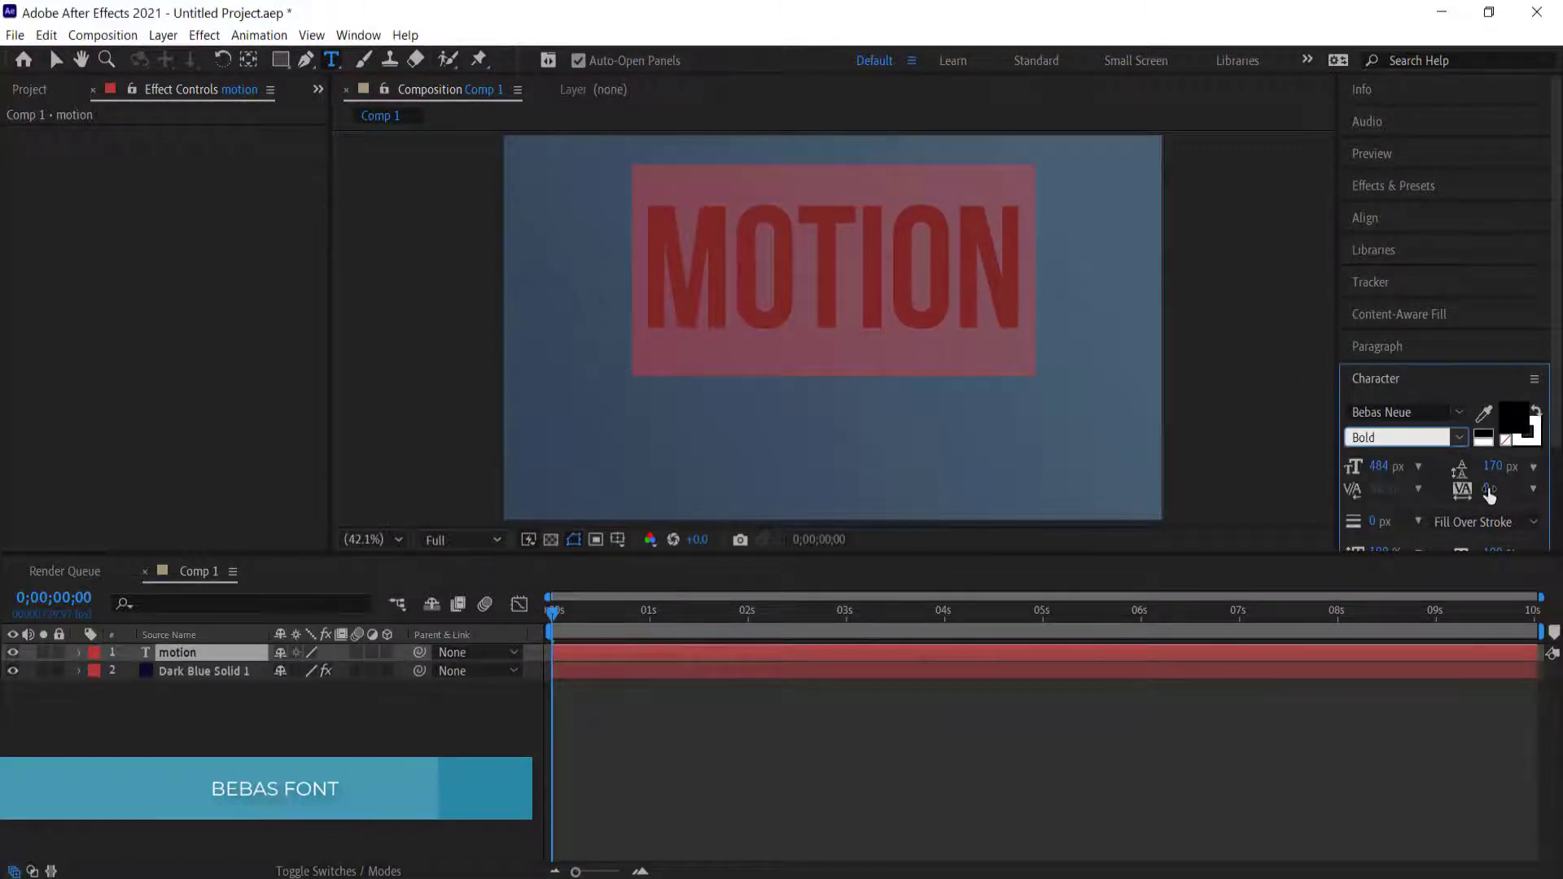
{"action": "left_click_drag", "start_coordinate": [1487, 489], "coordinate": [1496, 487]}
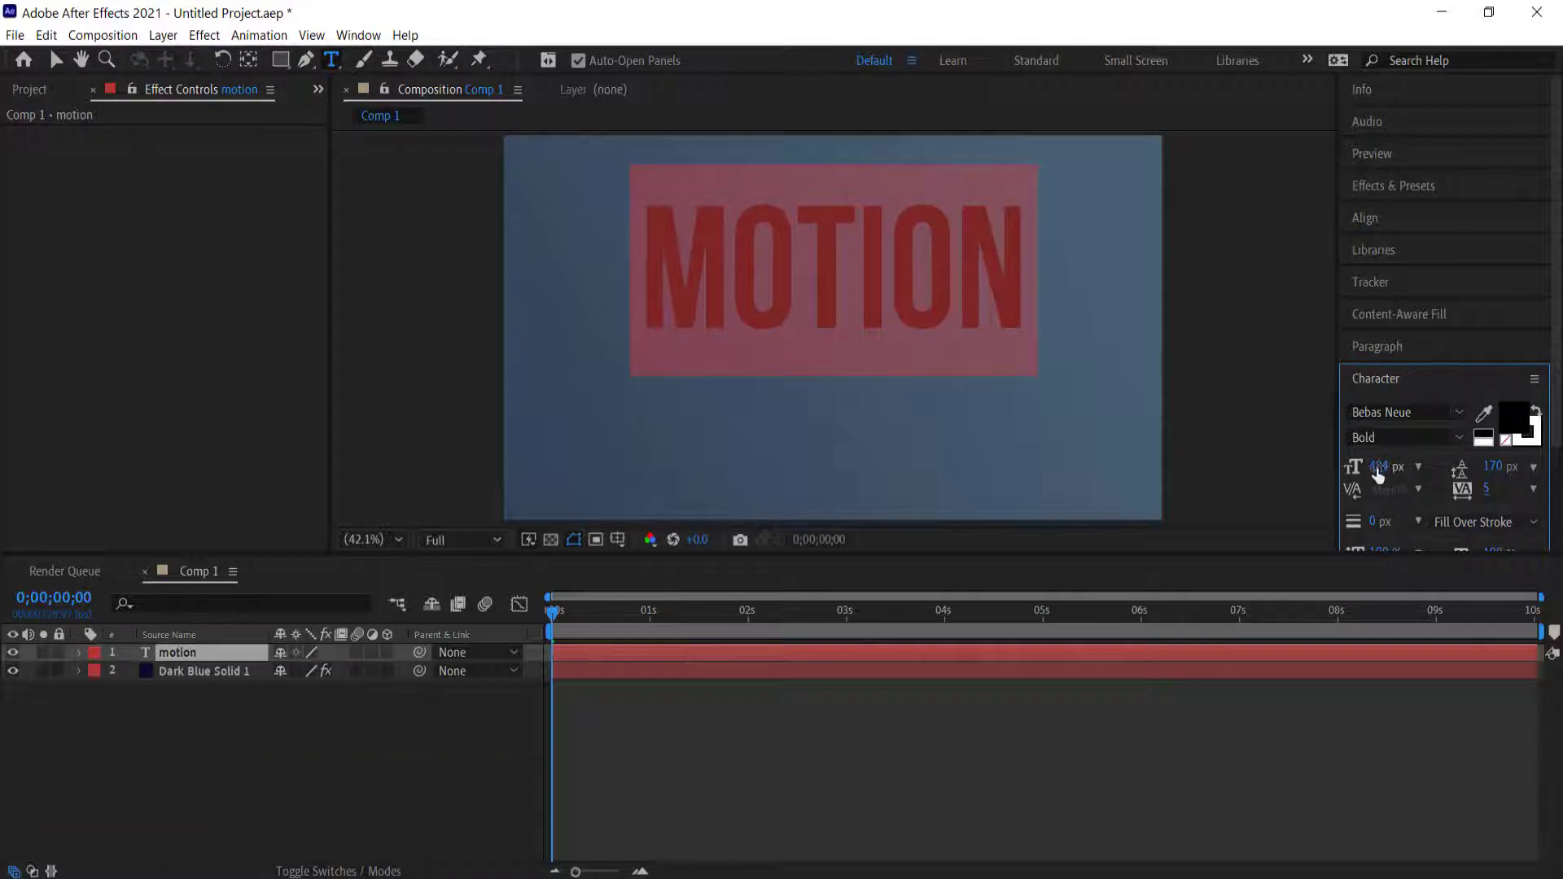
{"action": "left_click_drag", "start_coordinate": [1378, 467], "coordinate": [1421, 467]}
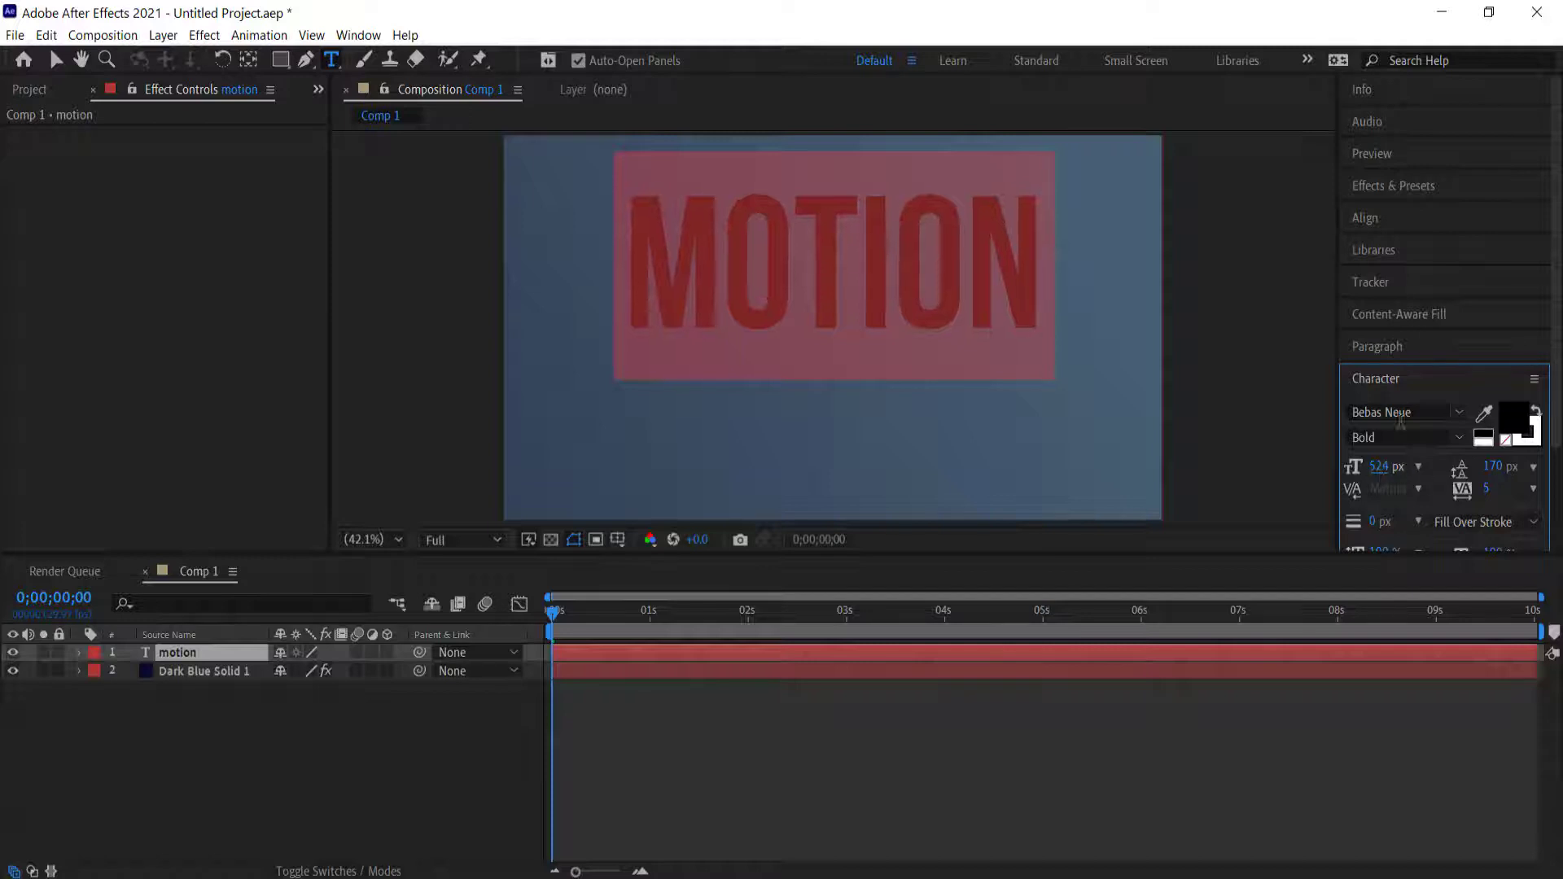
Step: Center the text layer horizontally and vertically in the composition
{"action": "left_click", "coordinate": [1374, 217]}
{"action": "left_click", "coordinate": [1409, 269]}
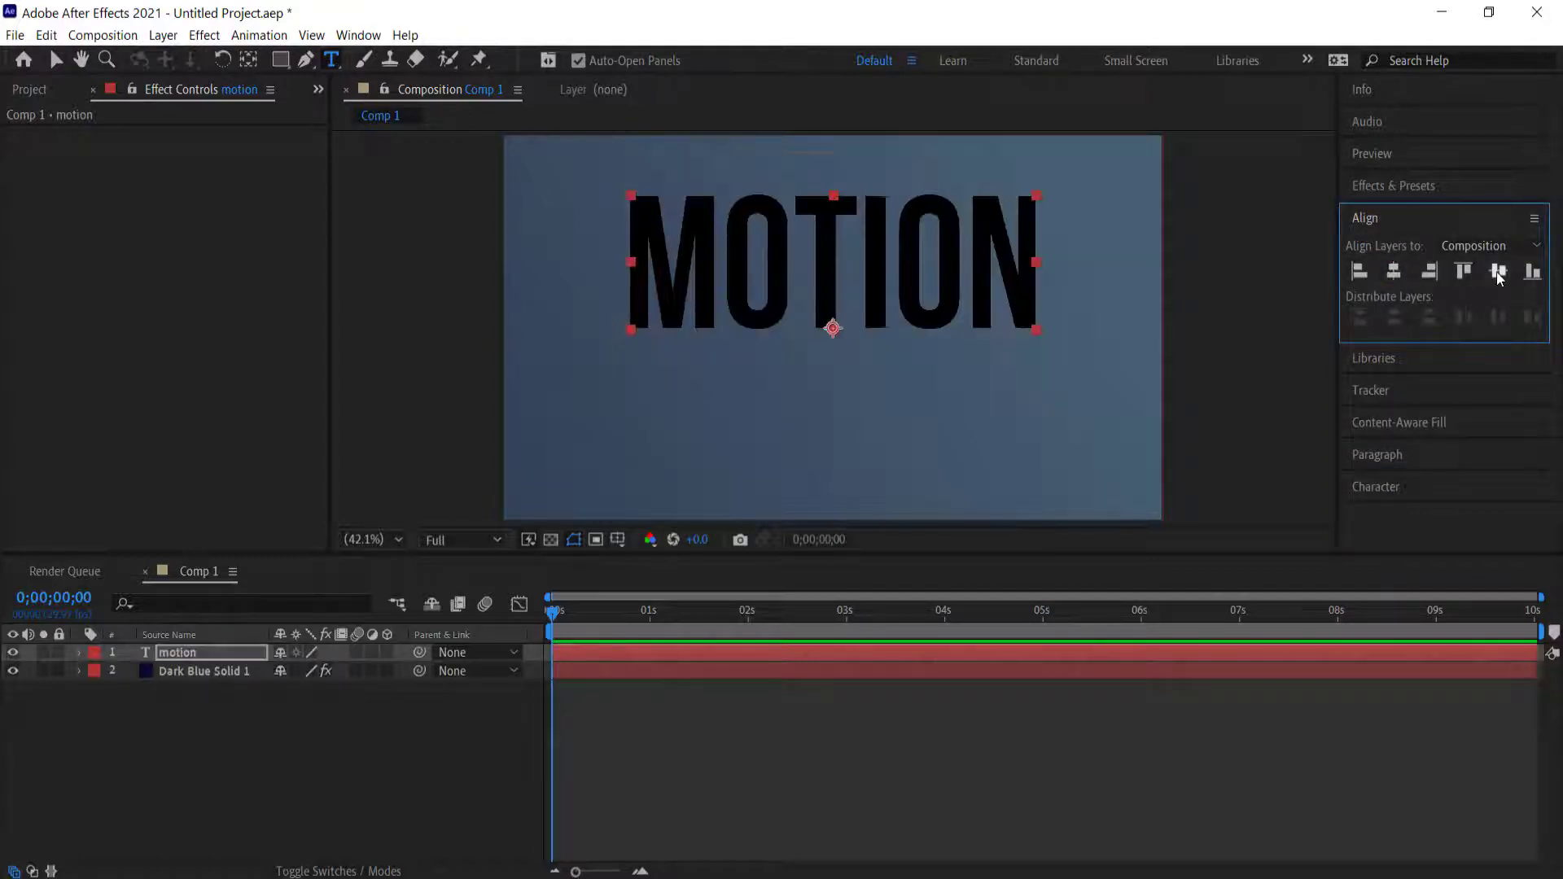
{"action": "left_click", "coordinate": [1499, 271]}
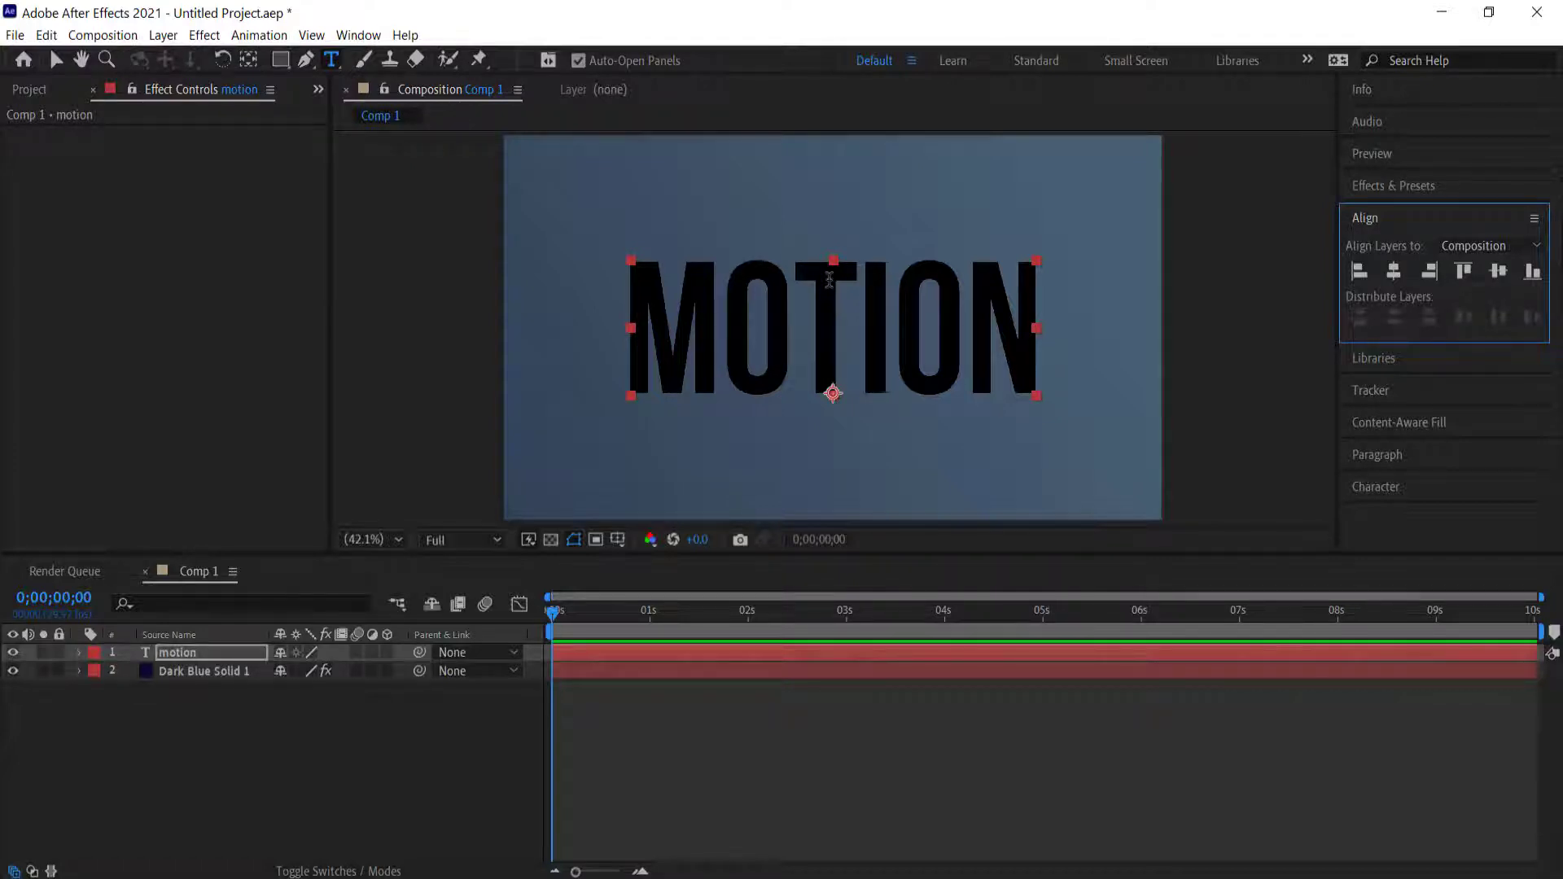
Step: Set the fill color of the motion text to EEEEEE
{"action": "left_click", "coordinate": [1222, 298]}
{"action": "left_click", "coordinate": [762, 343]}
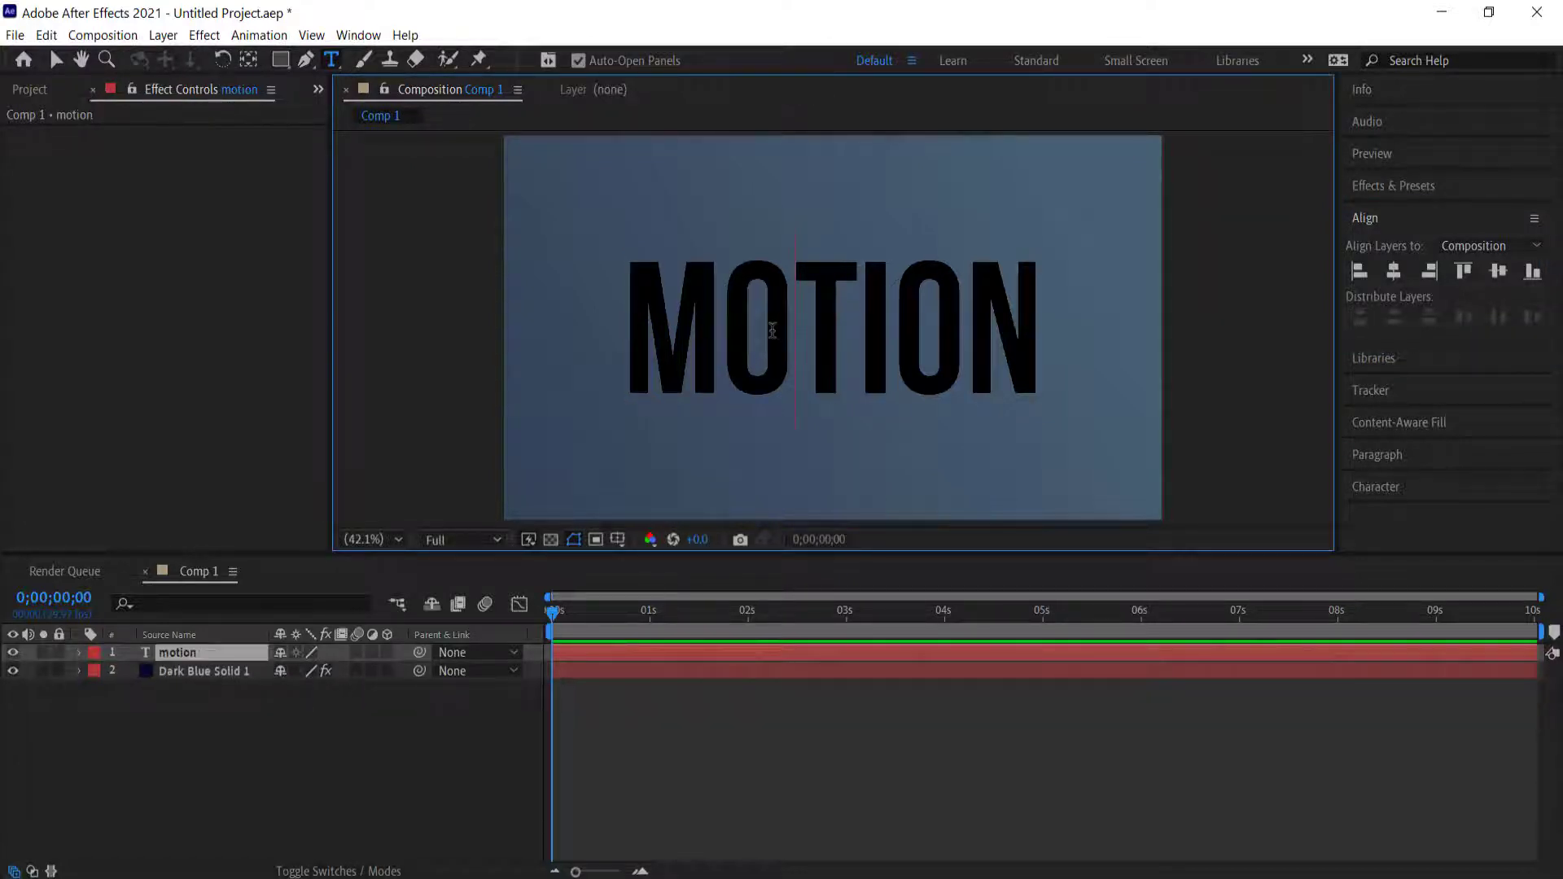
{"action": "left_click", "coordinate": [1374, 482]}
{"action": "left_click", "coordinate": [1509, 424]}
{"action": "type", "text": "EEEEEE"}
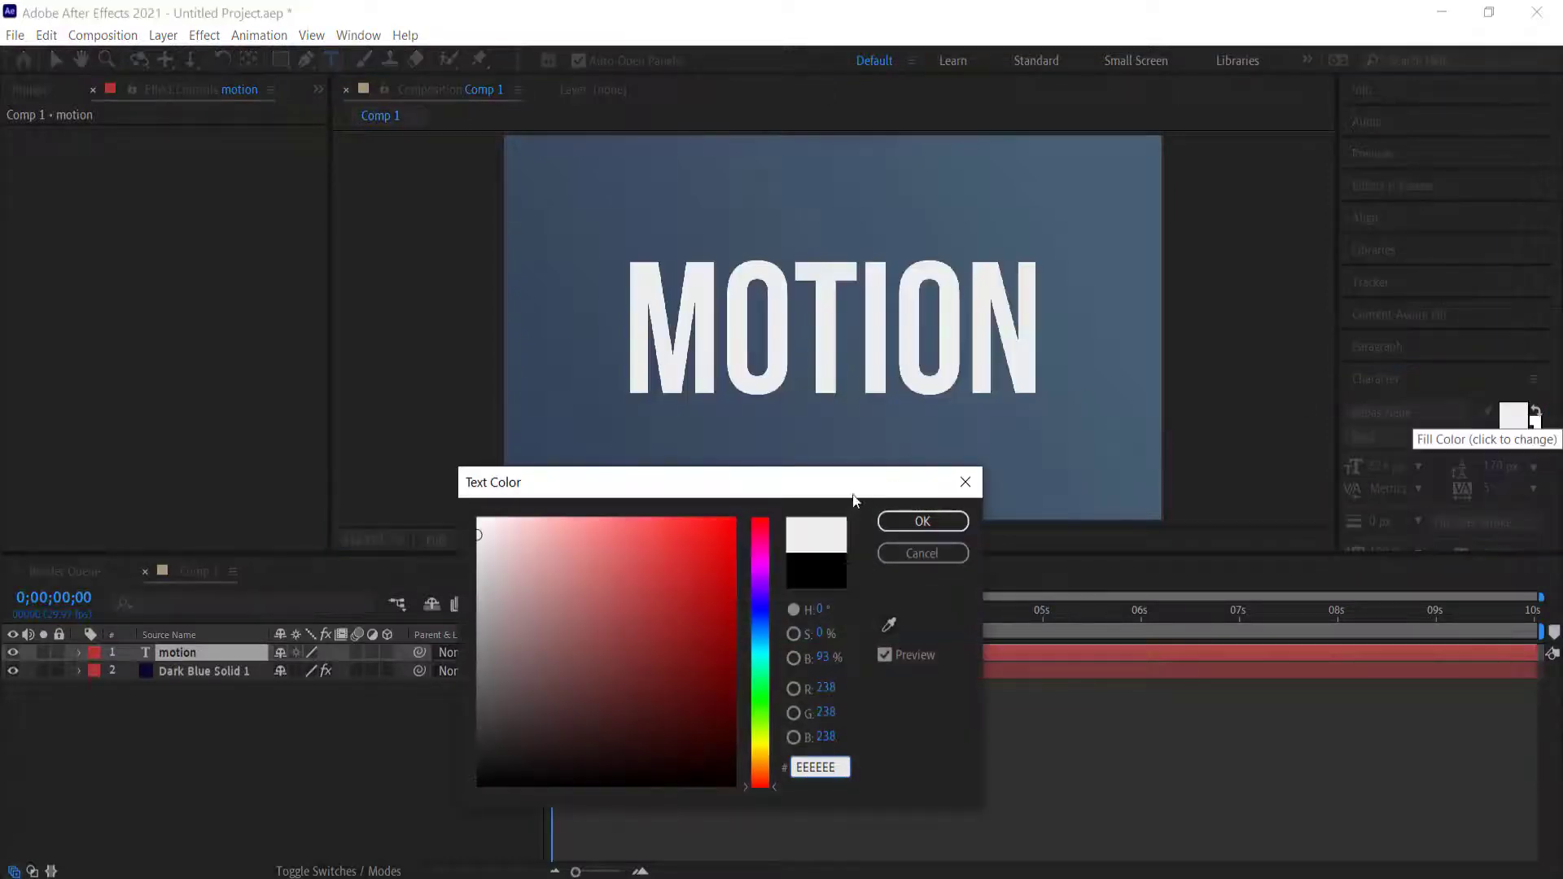
{"action": "left_click", "coordinate": [920, 522]}
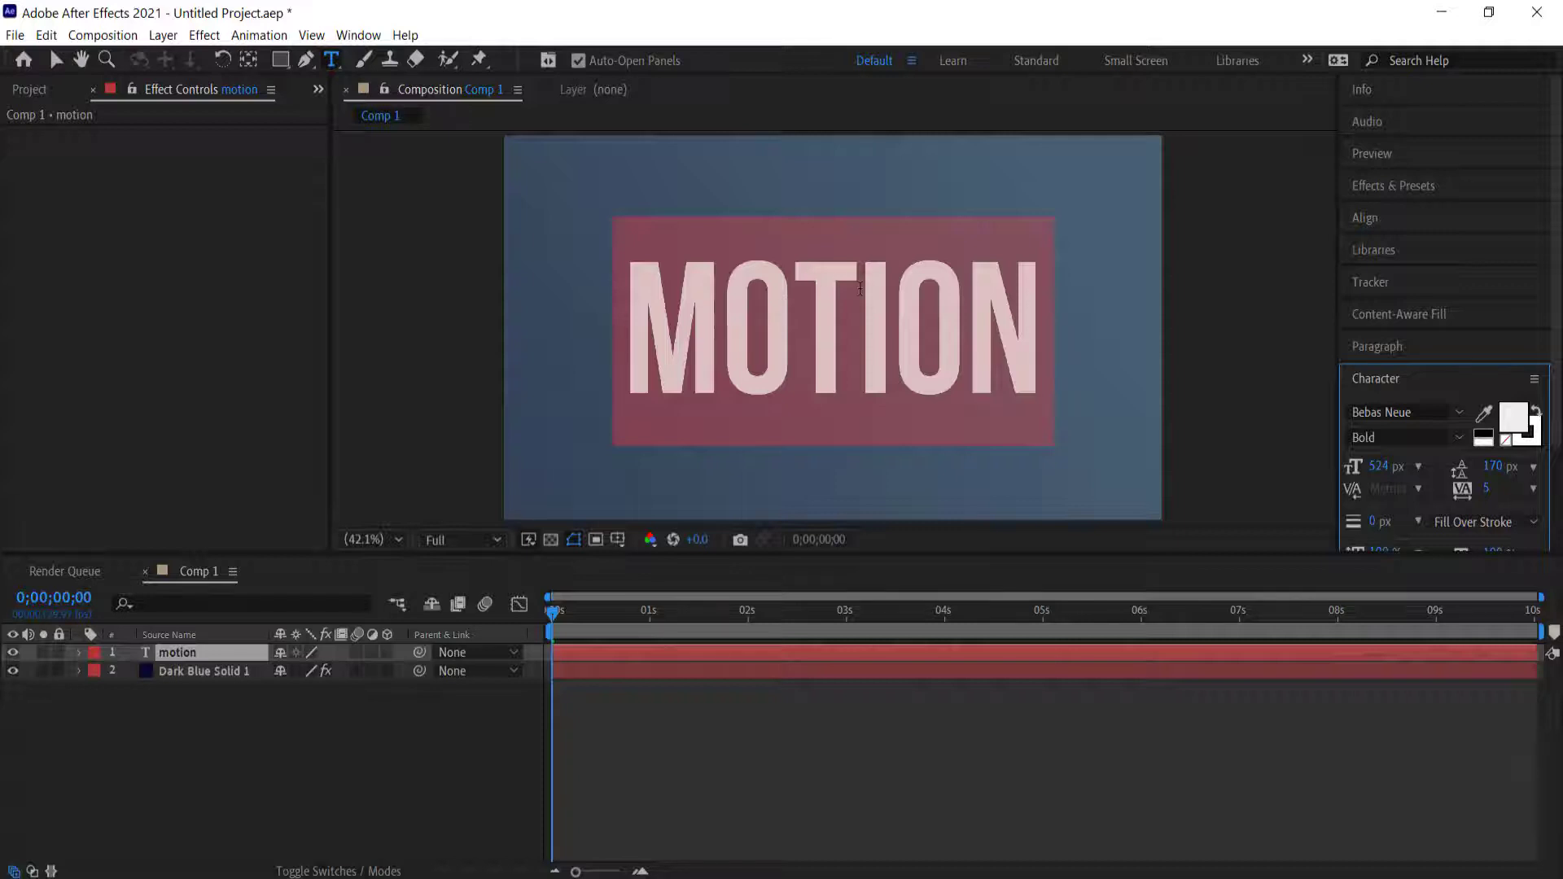
Step: Search the effects for "motion" and apply the gg_MotionShadow_CC2019 preset to the motion text layer
{"action": "left_click", "coordinate": [1385, 186]}
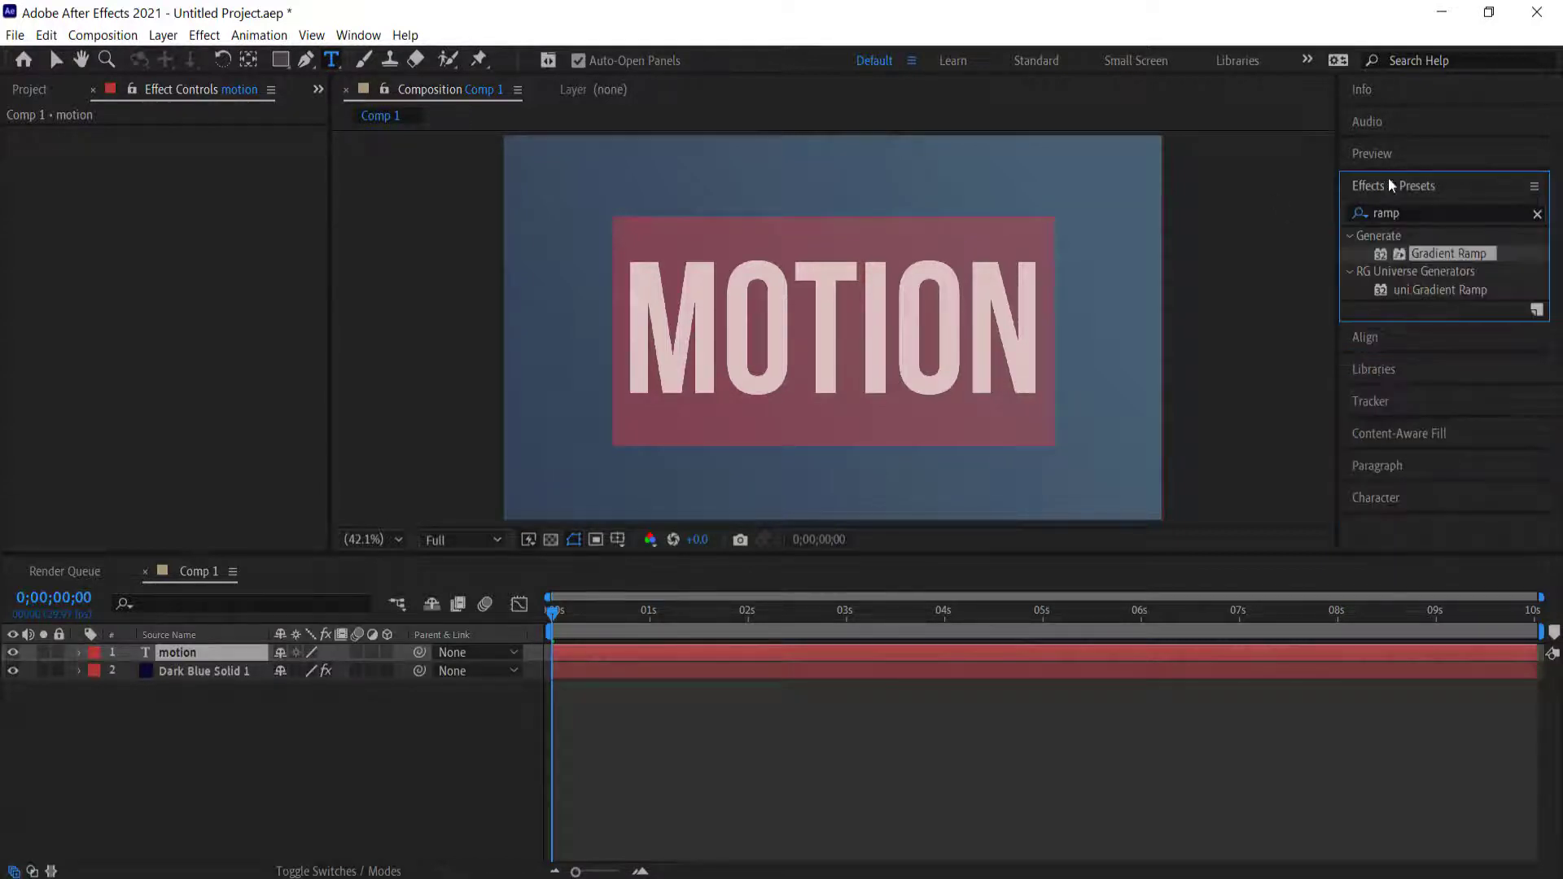
{"action": "left_click", "coordinate": [1444, 212]}
{"action": "type", "text": "motion"}
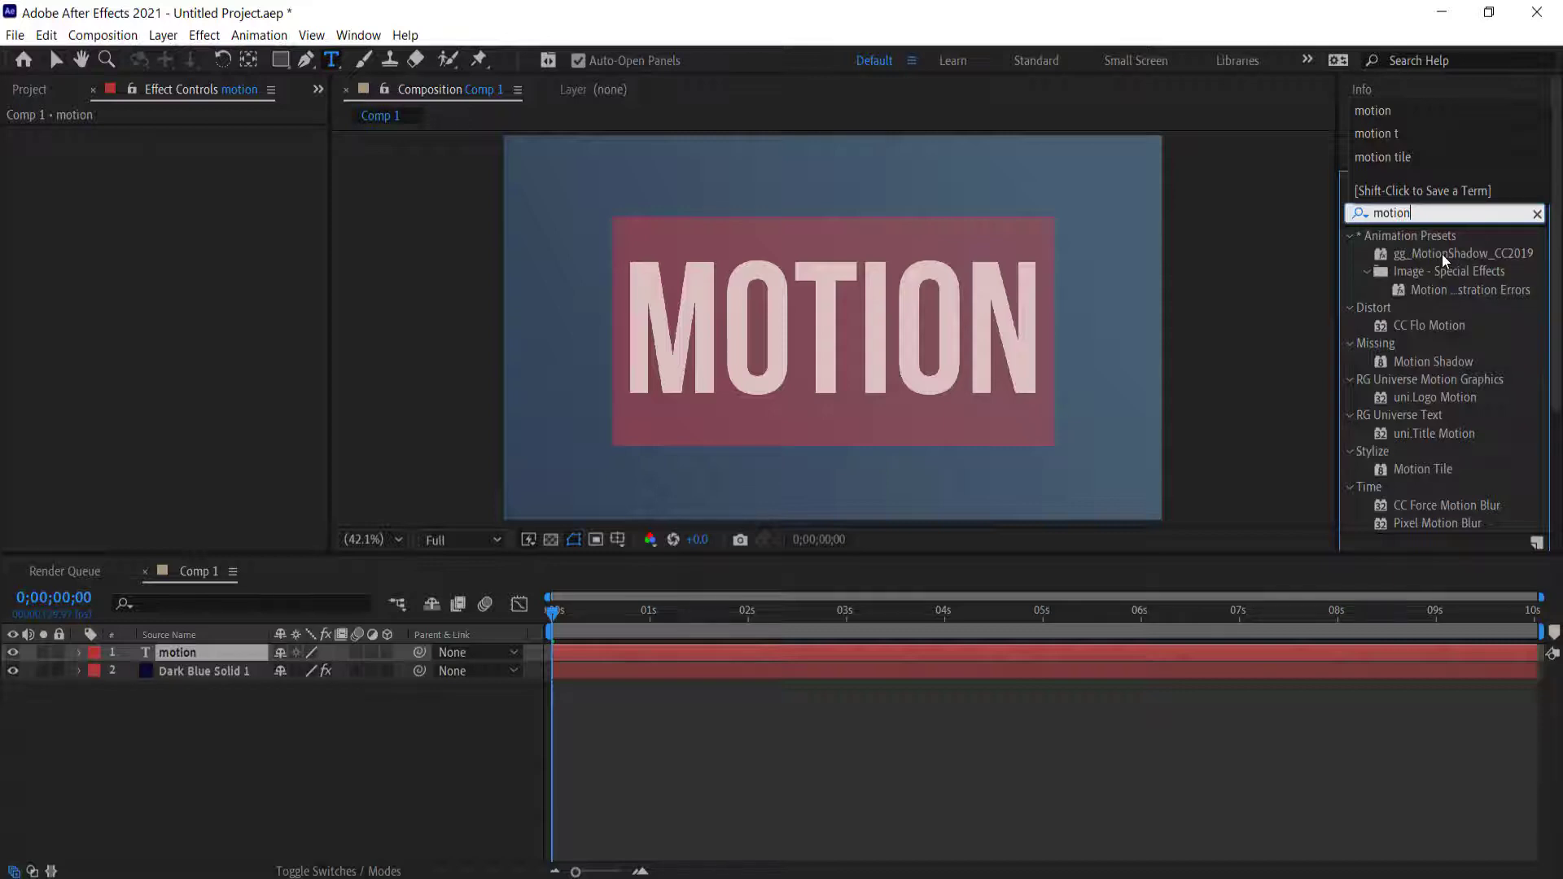
{"action": "left_click_drag", "start_coordinate": [1468, 252], "coordinate": [921, 399]}
{"action": "left_click_drag", "start_coordinate": [212, 652], "coordinate": [212, 651]}
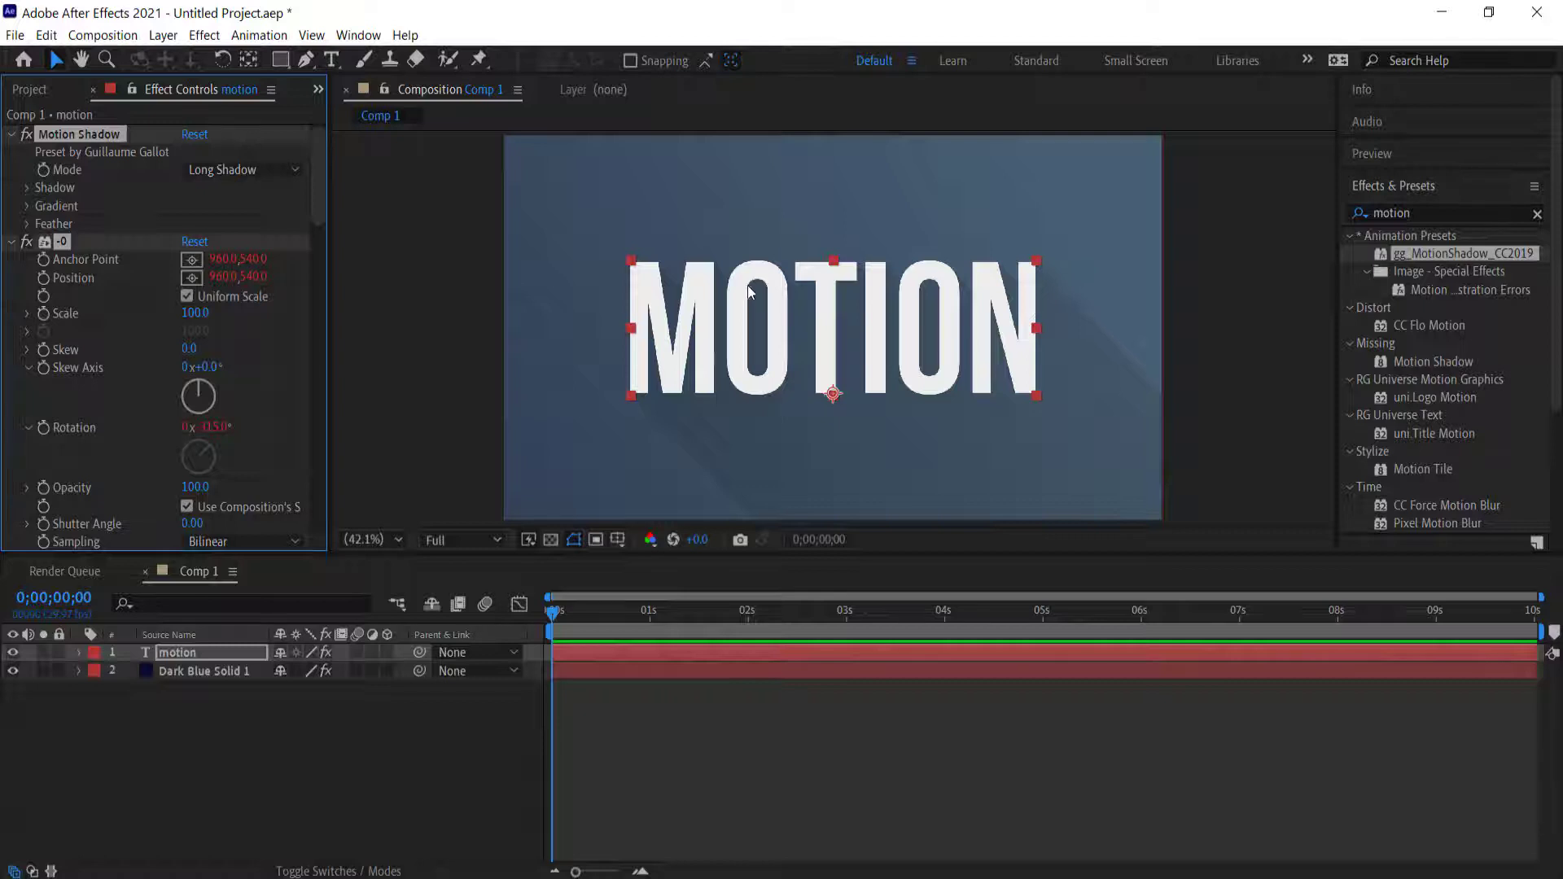
Step: Expand the Motion Shadow effect's Shadow settings and shorten the shadow distance to 178
{"action": "left_click", "coordinate": [27, 188]}
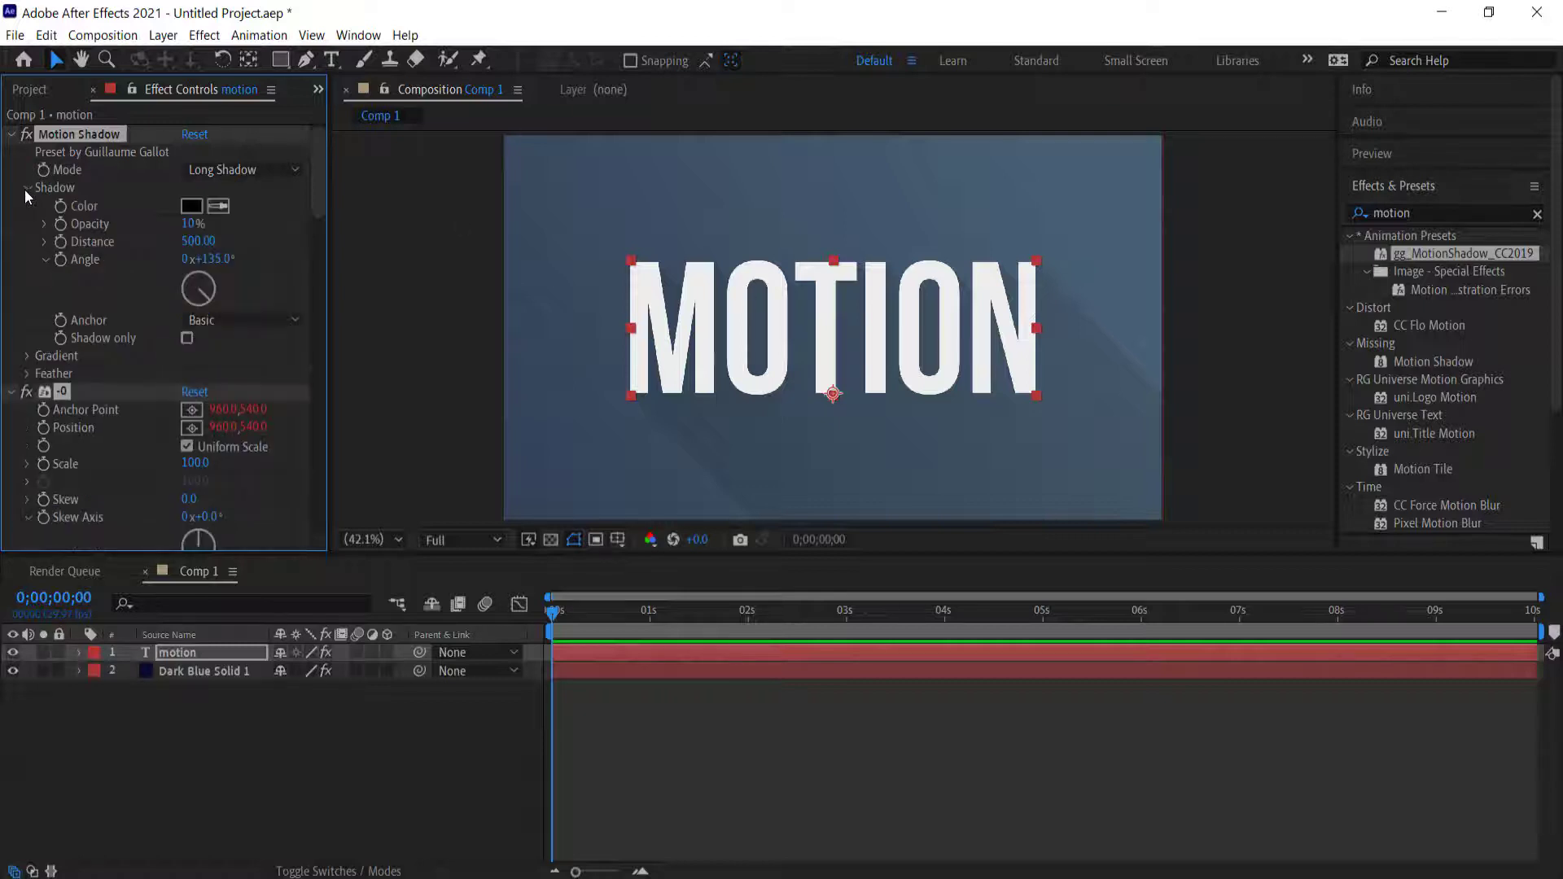
{"action": "left_click_drag", "start_coordinate": [193, 223], "coordinate": [236, 259]}
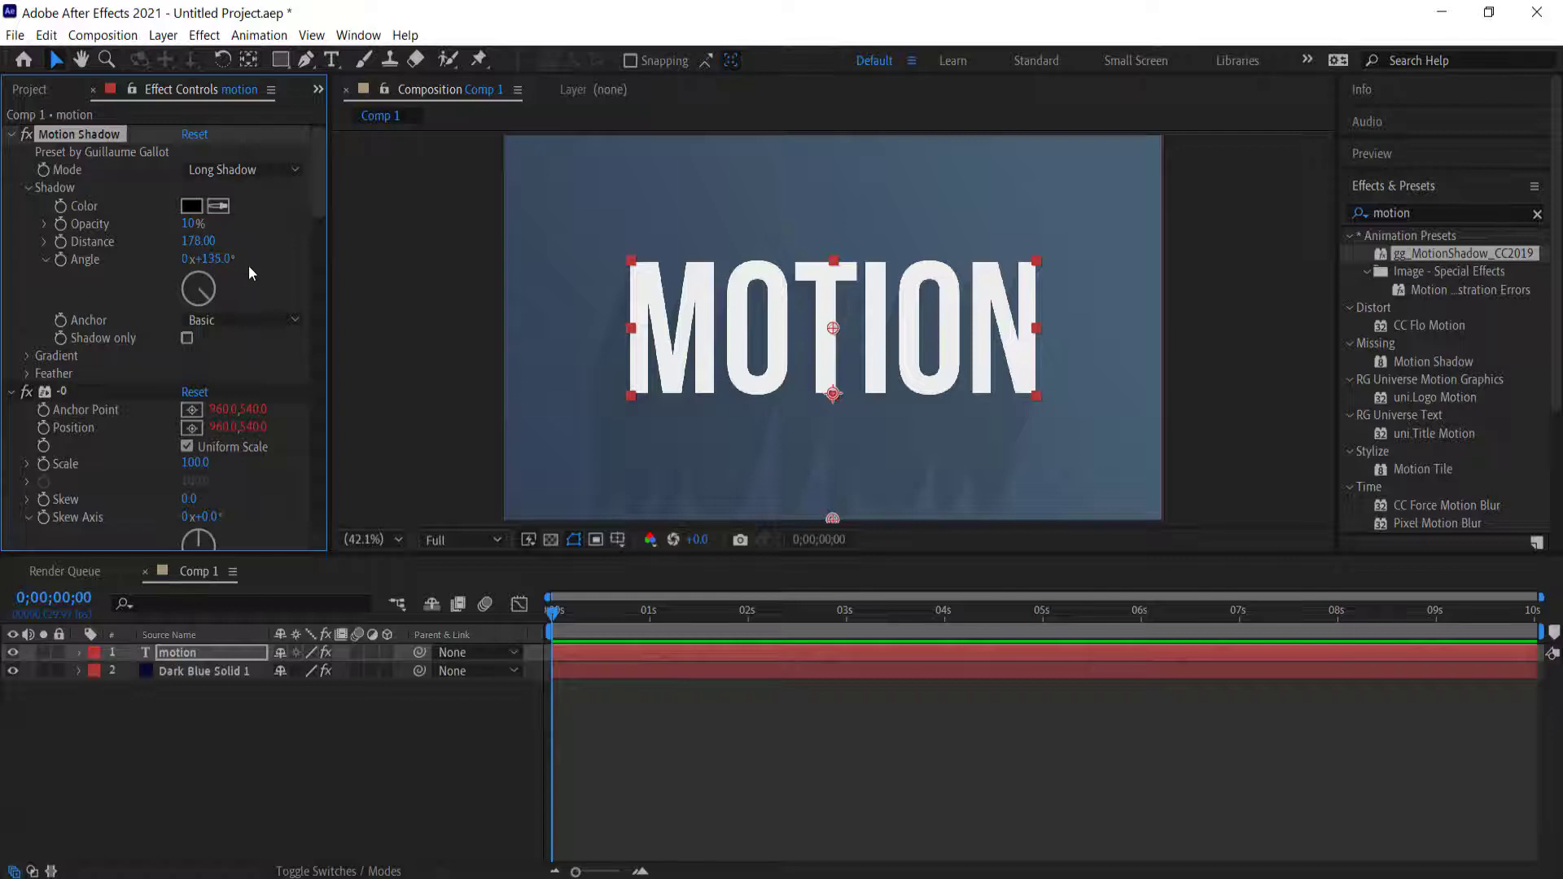
Step: Try out the shadow's Gradient and Feather options, enabling each one and turning it off again
{"action": "left_click", "coordinate": [28, 355]}
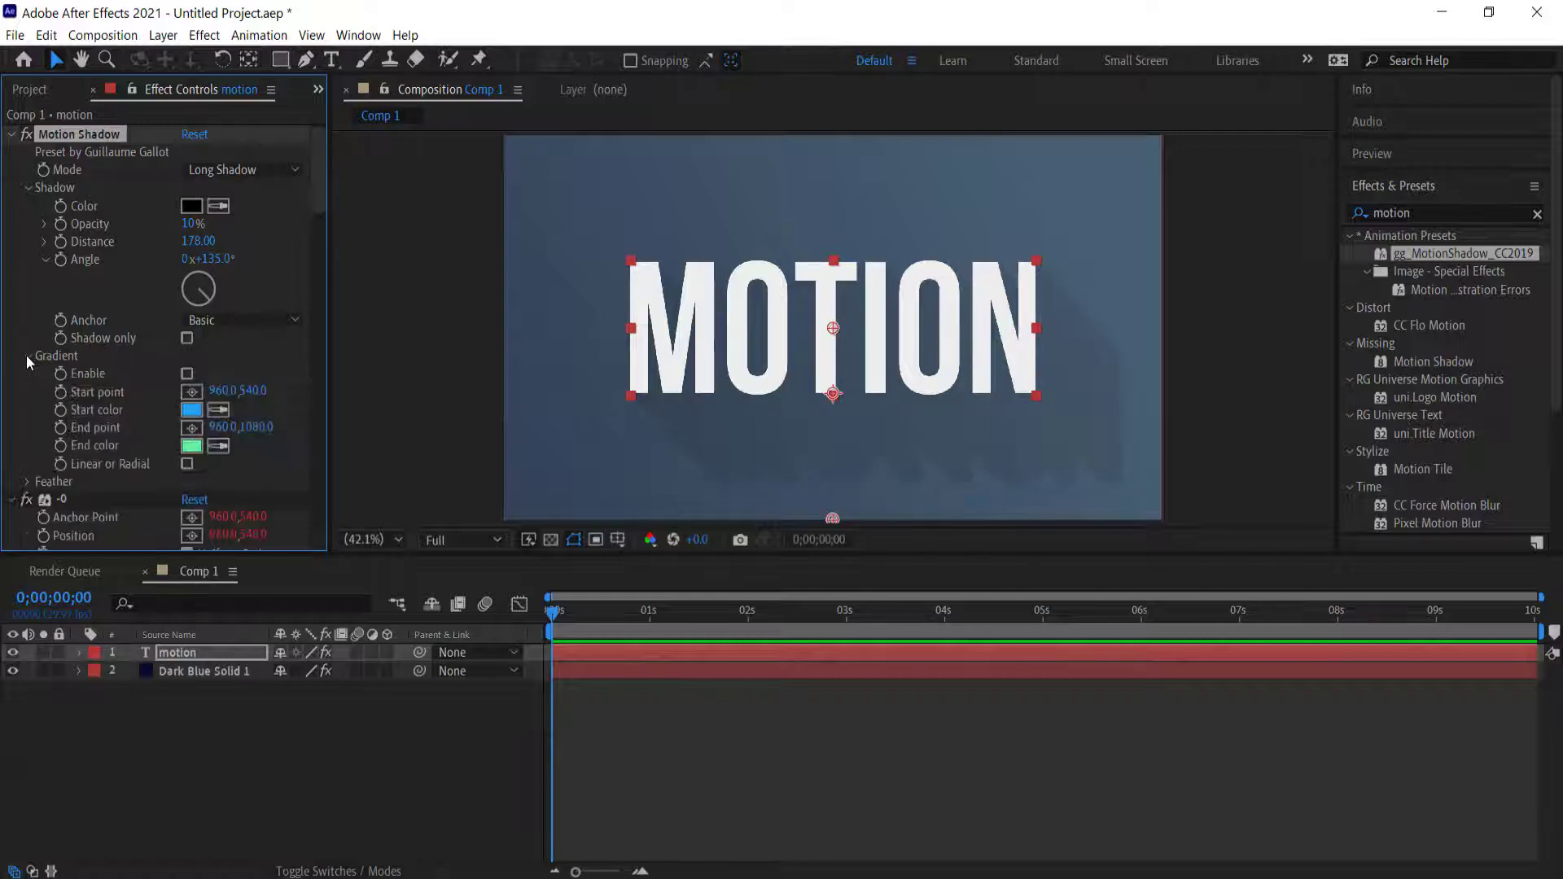
{"action": "left_click", "coordinate": [187, 373]}
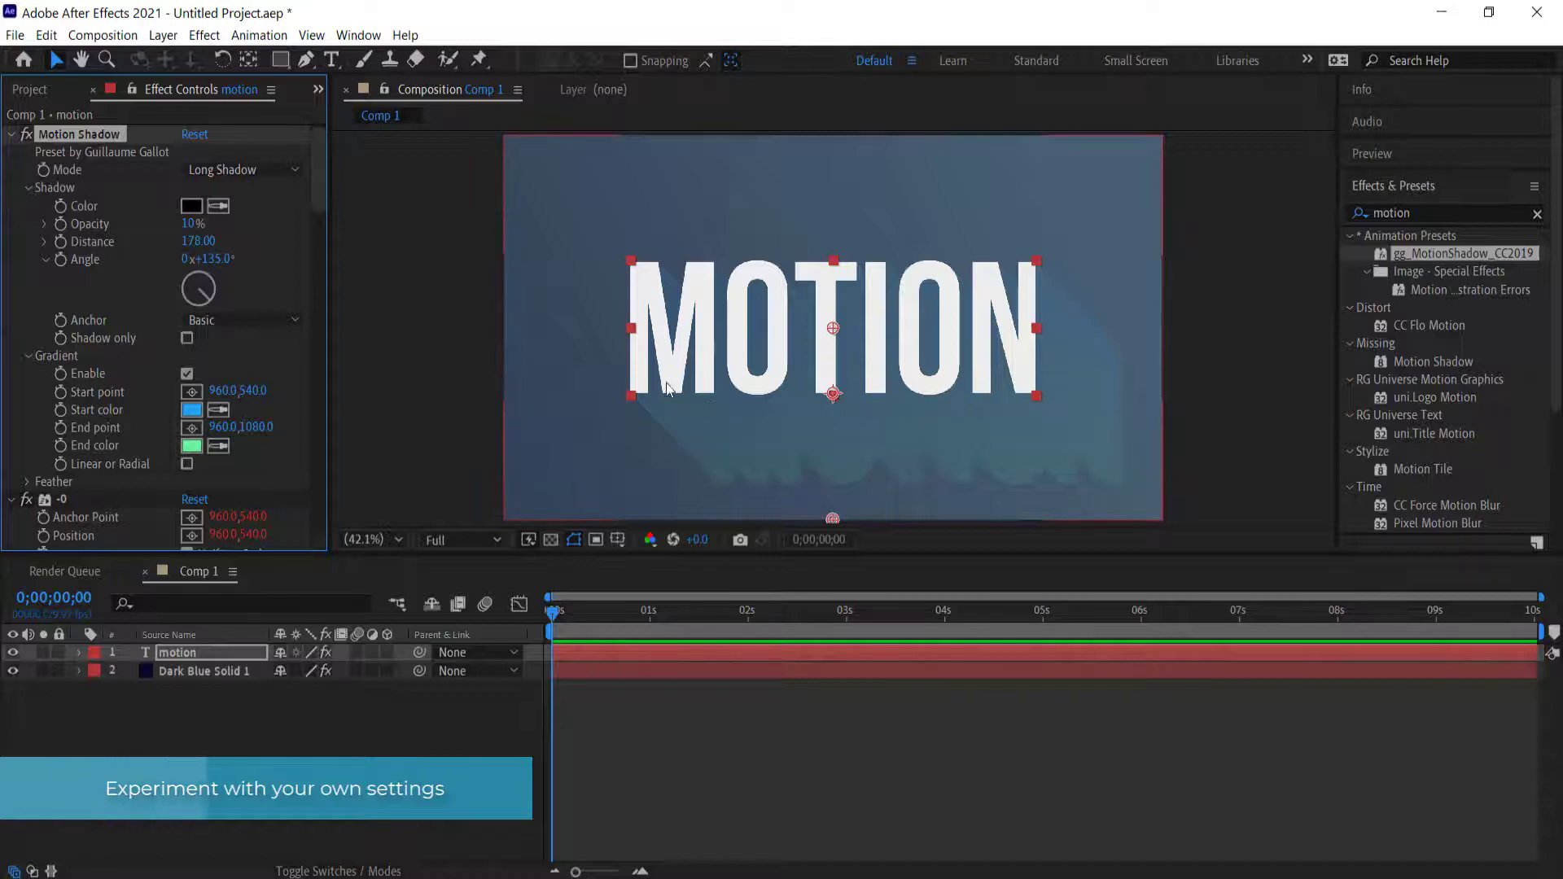
{"action": "left_click", "coordinate": [188, 374]}
{"action": "left_click", "coordinate": [27, 483]}
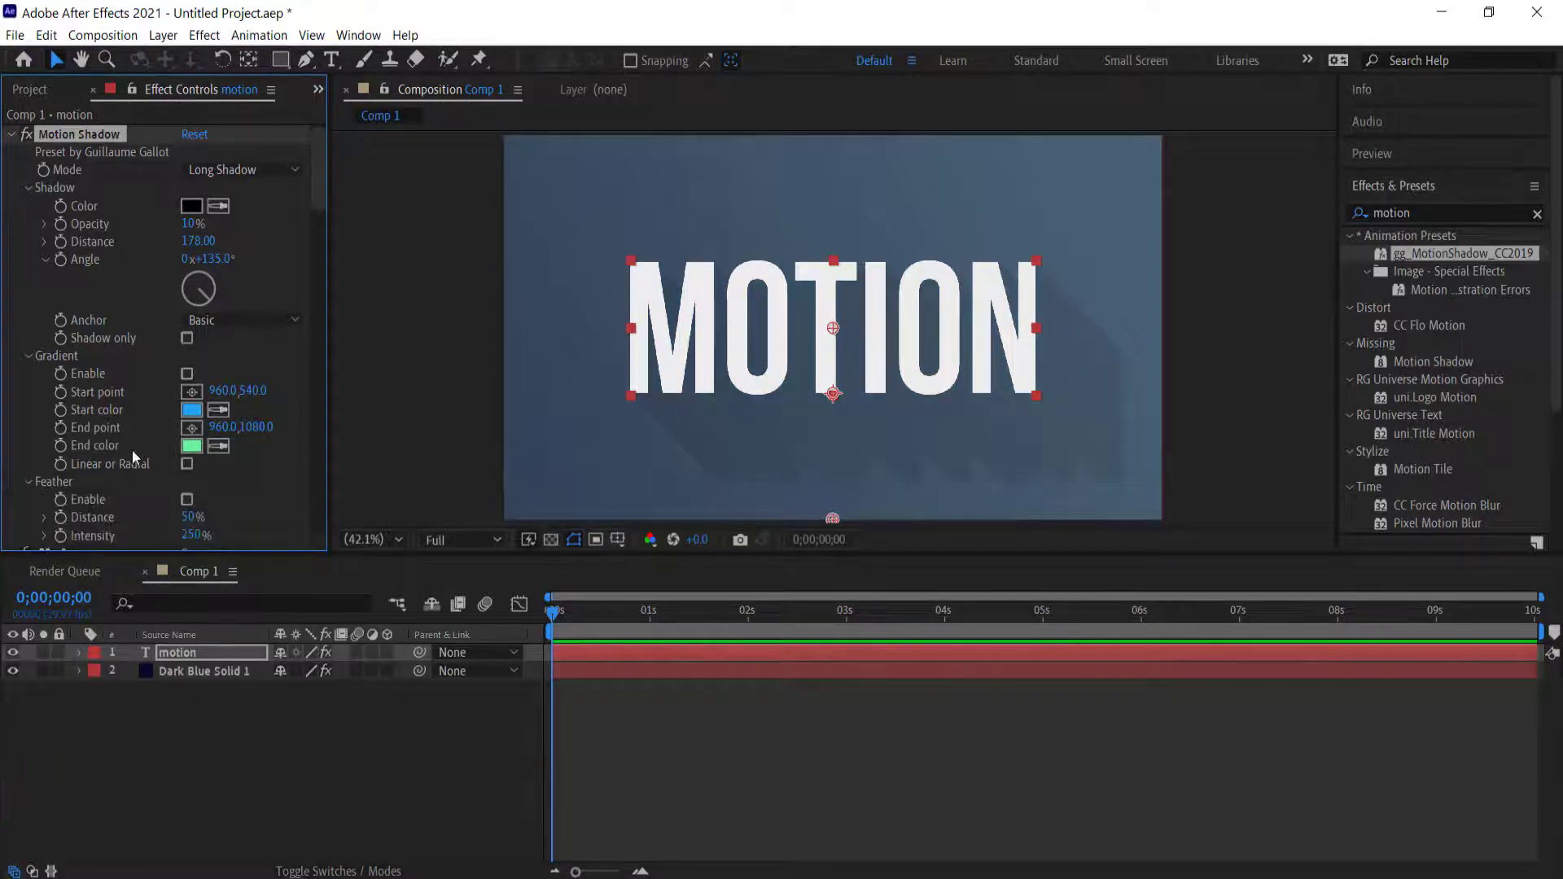
{"action": "left_click", "coordinate": [187, 500]}
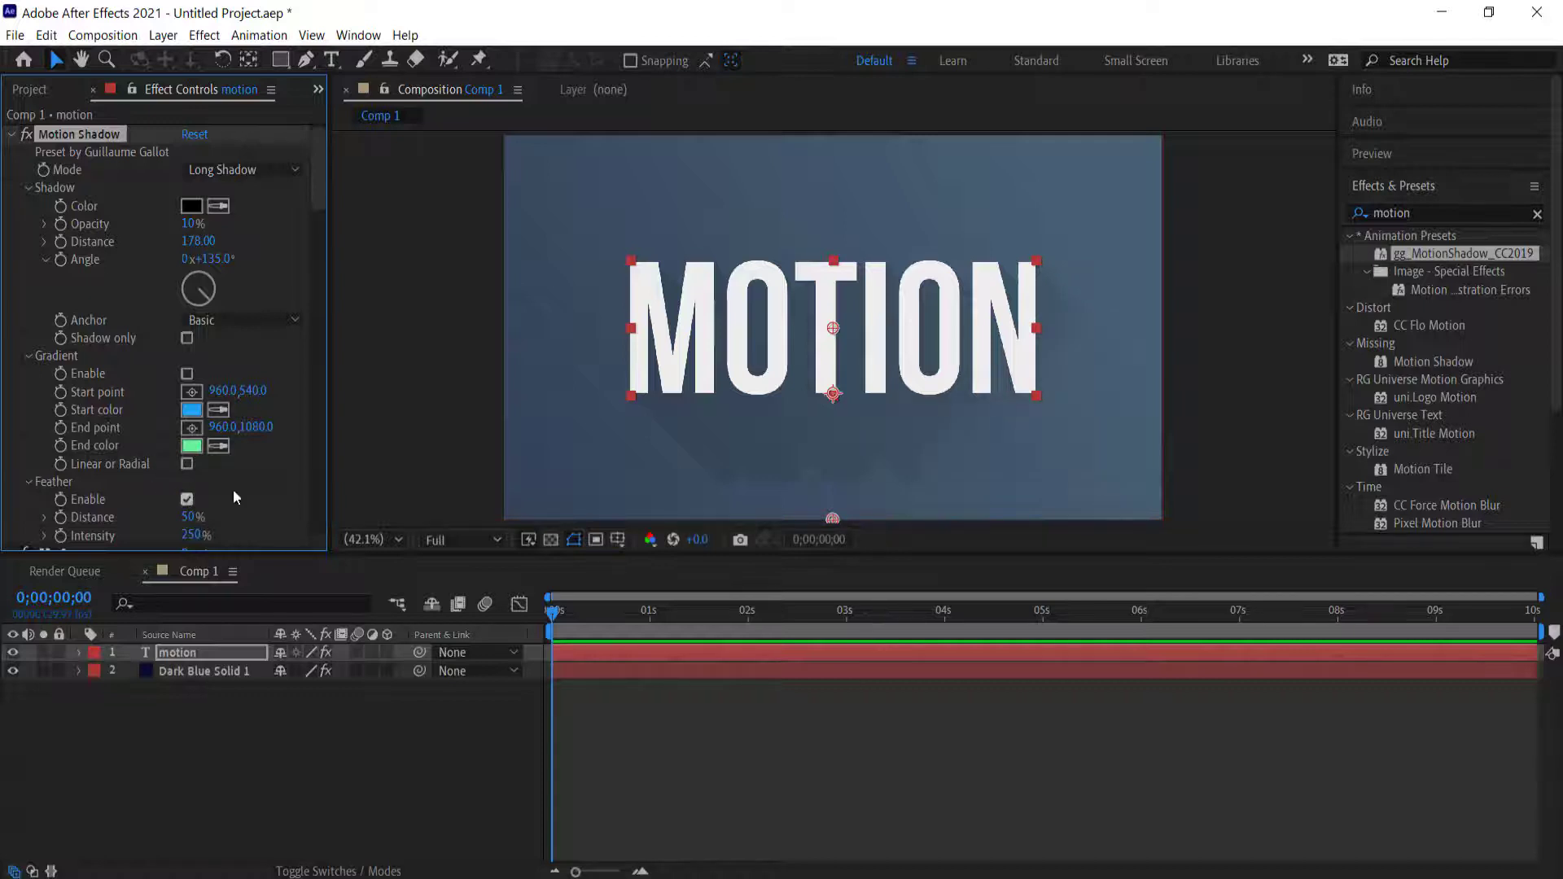
{"action": "left_click", "coordinate": [187, 500]}
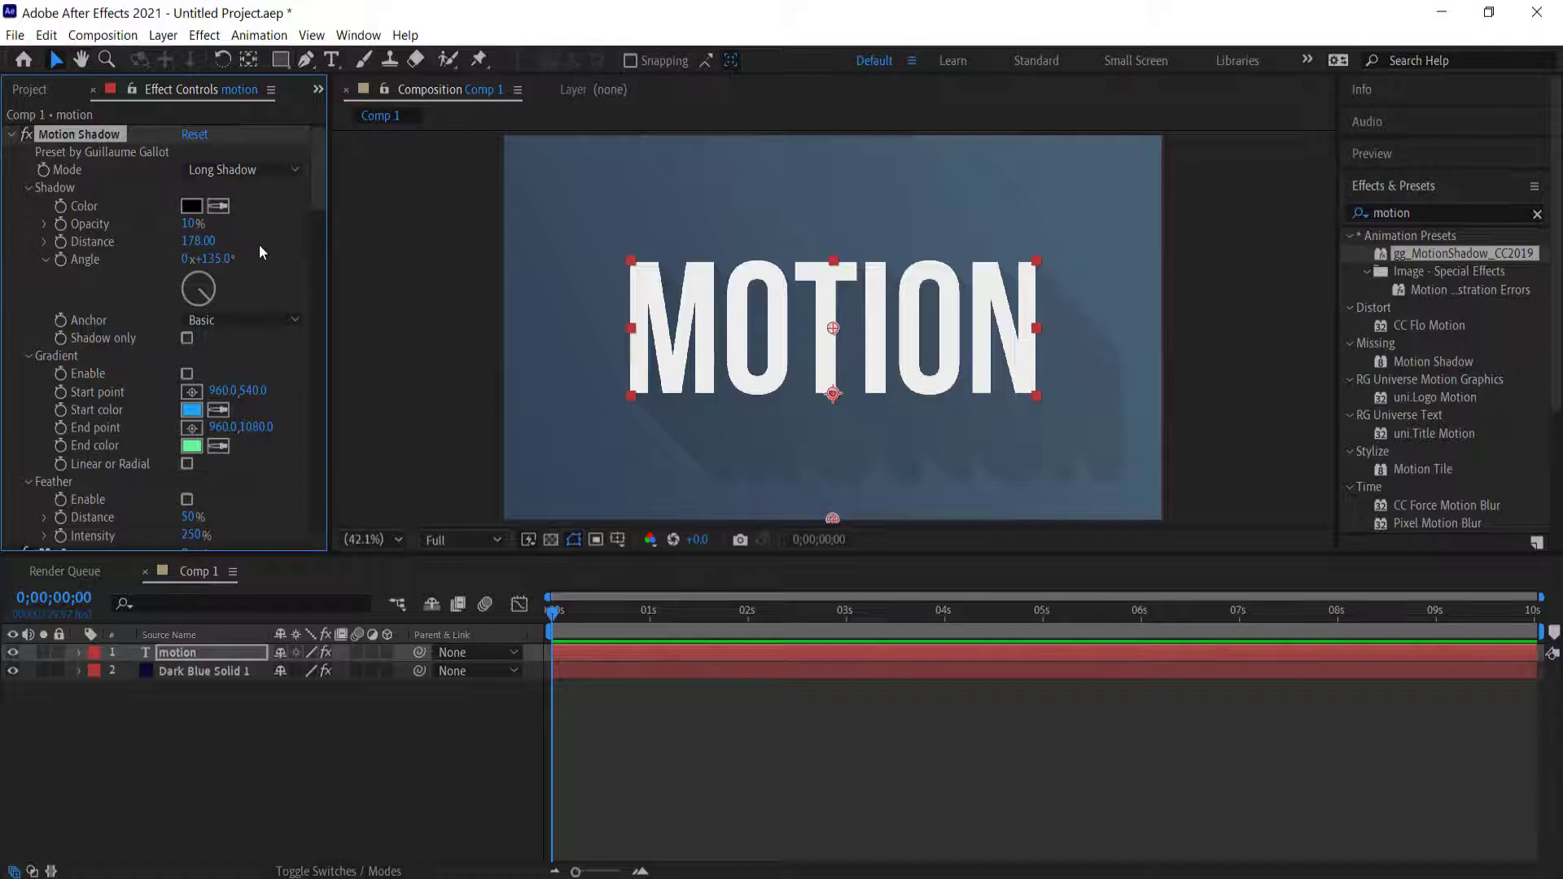
Step: Set the motion shadow's opacity to 40% and deselect the text layer
{"action": "left_click", "coordinate": [186, 223]}
{"action": "type", "text": "40"}
{"action": "key", "text": "Return"}
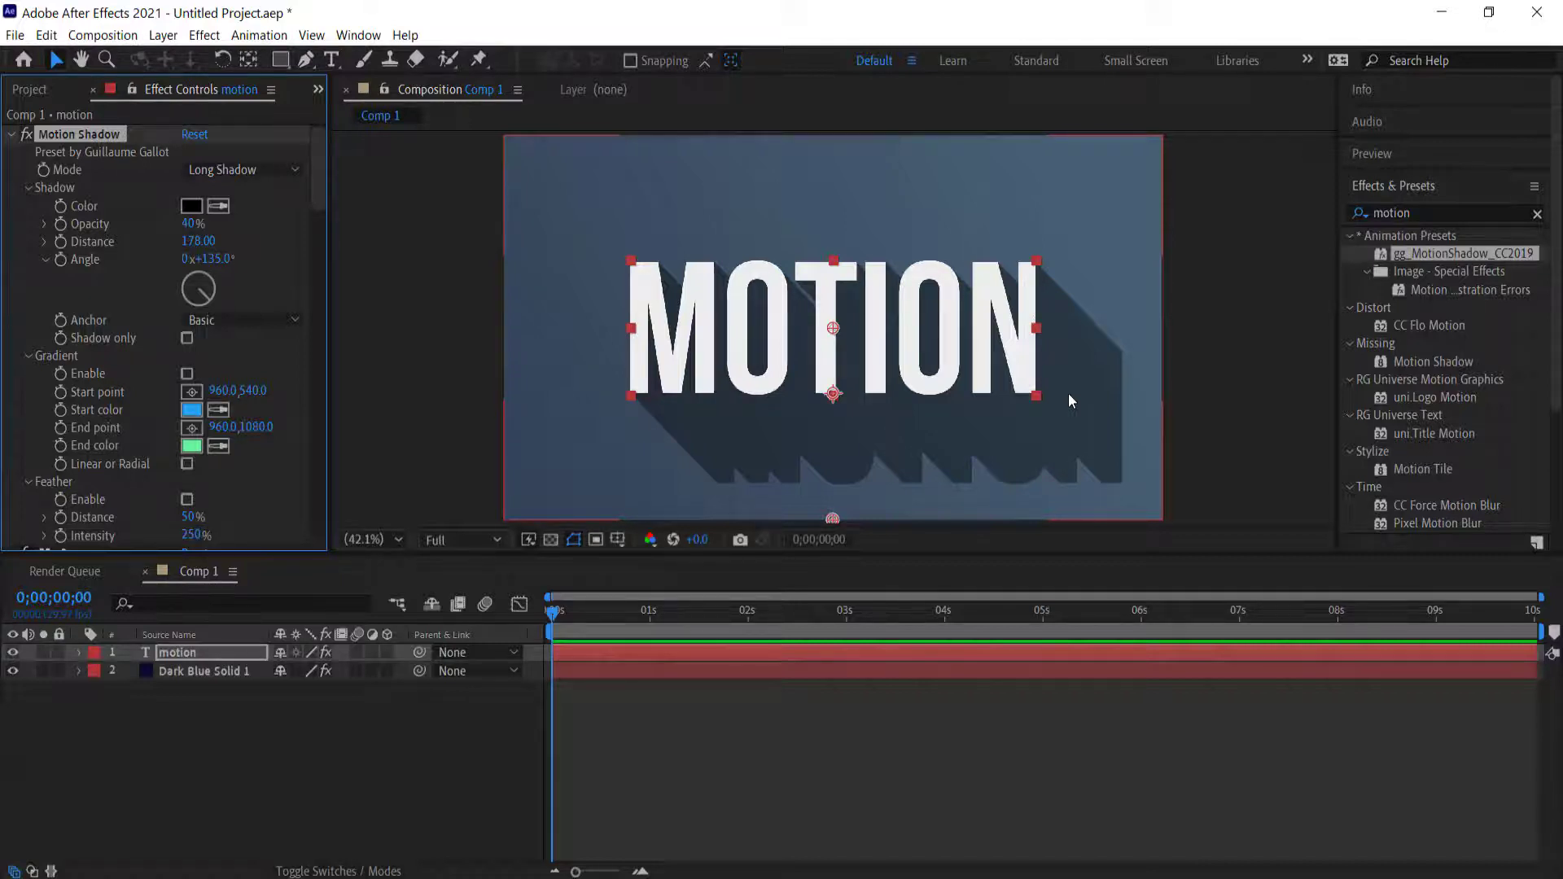
{"action": "key", "text": "ctrl+shift+a"}
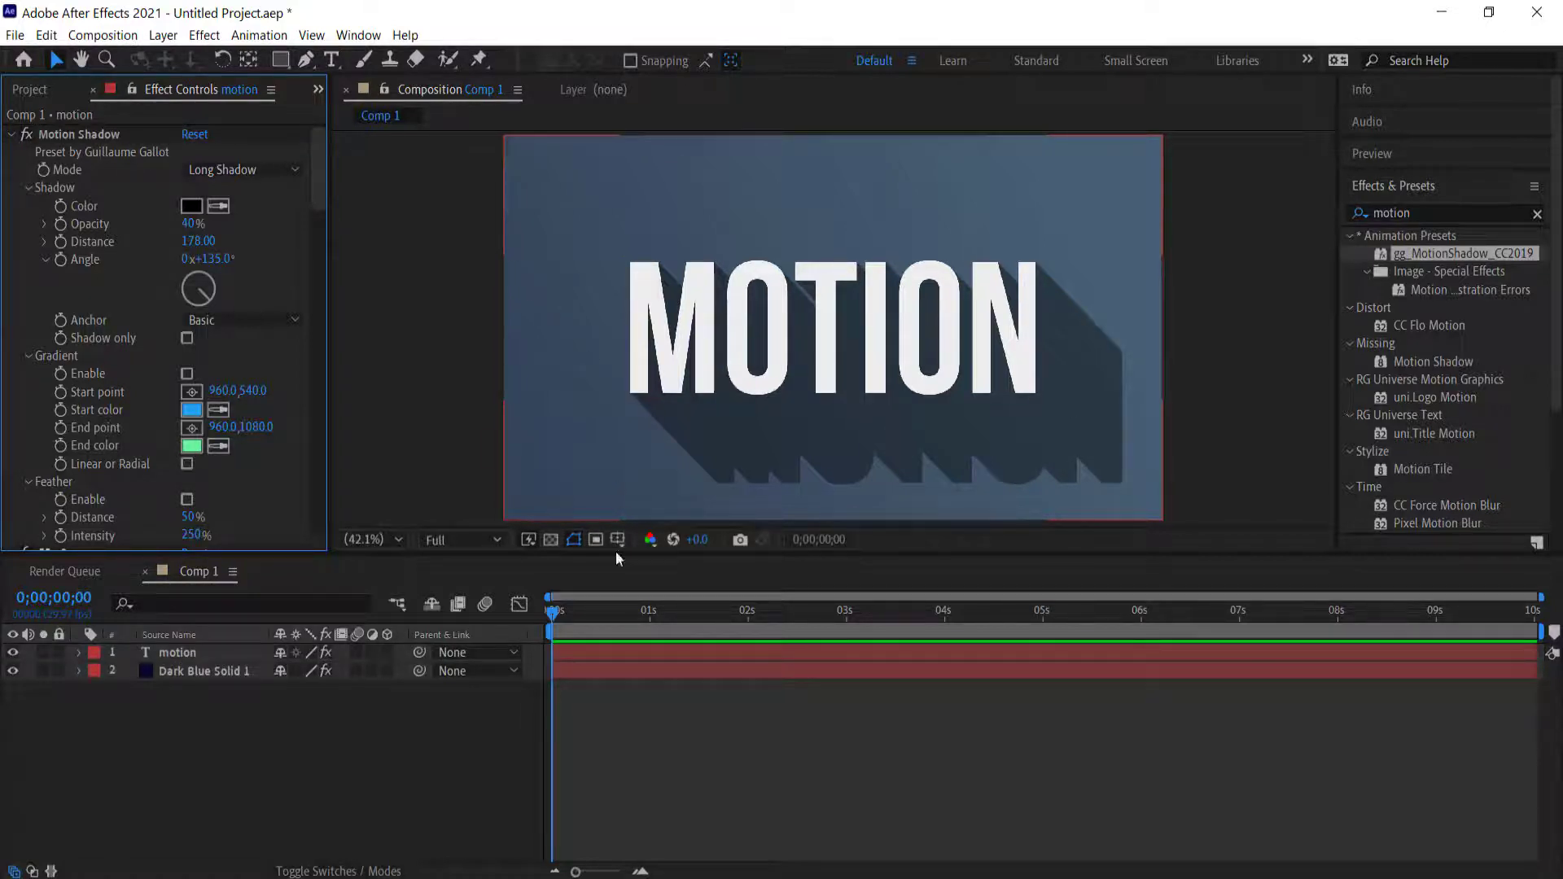
Step: Start keyframing the shadow Distance at 0 seconds and set this first keyframe to 5
{"action": "mouse_move", "coordinate": [551, 614]}
{"action": "left_mouse_down"}
{"action": "mouse_move", "coordinate": [841, 618]}
{"action": "mouse_move", "coordinate": [525, 621]}
{"action": "left_mouse_up"}
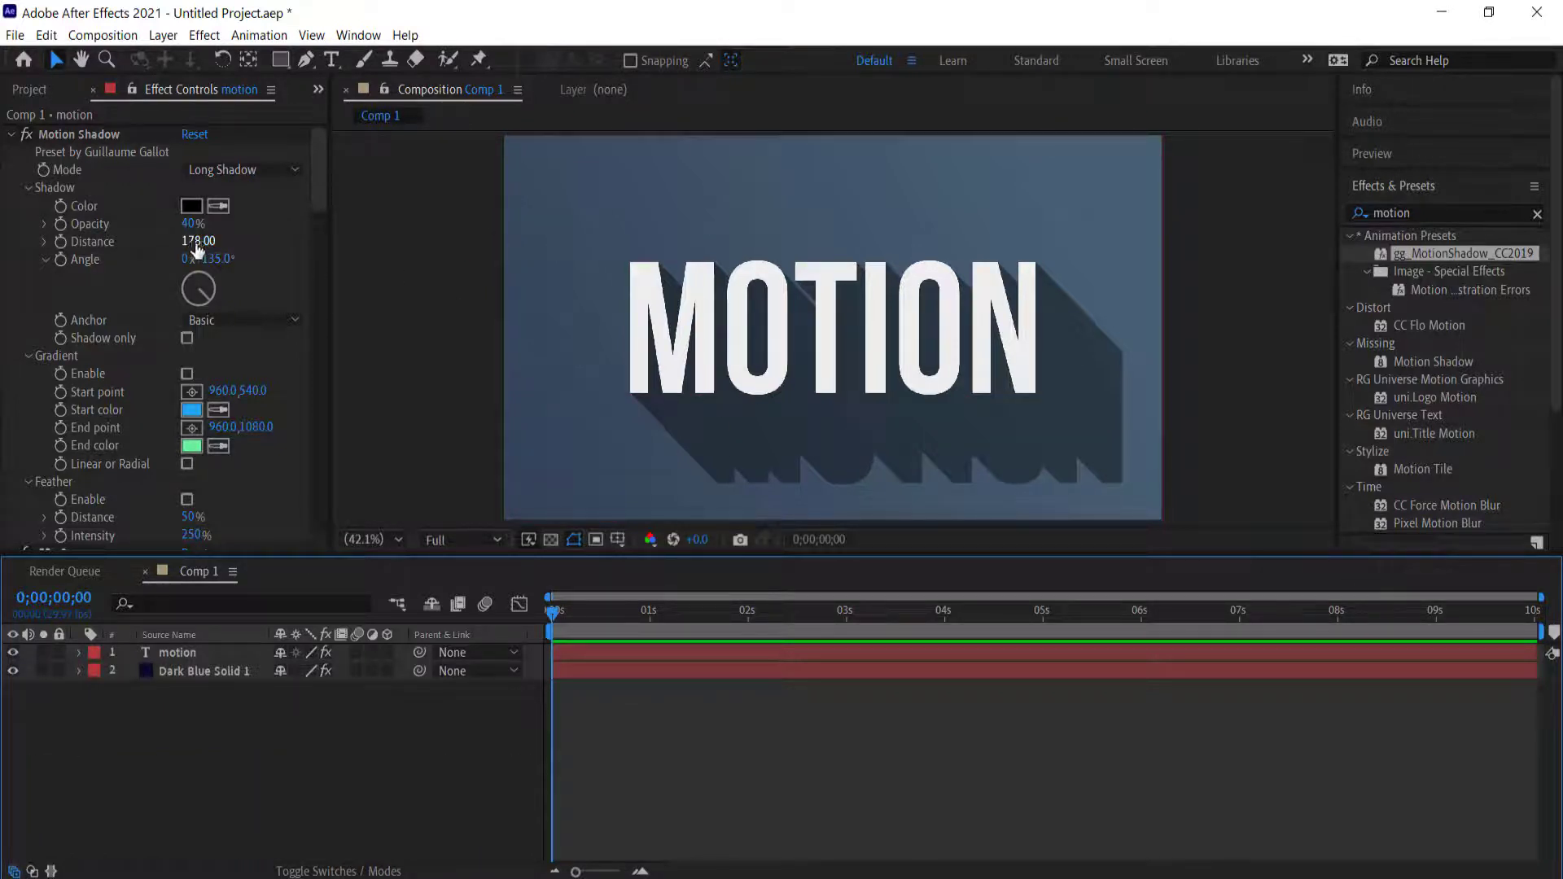
{"action": "left_click", "coordinate": [61, 238]}
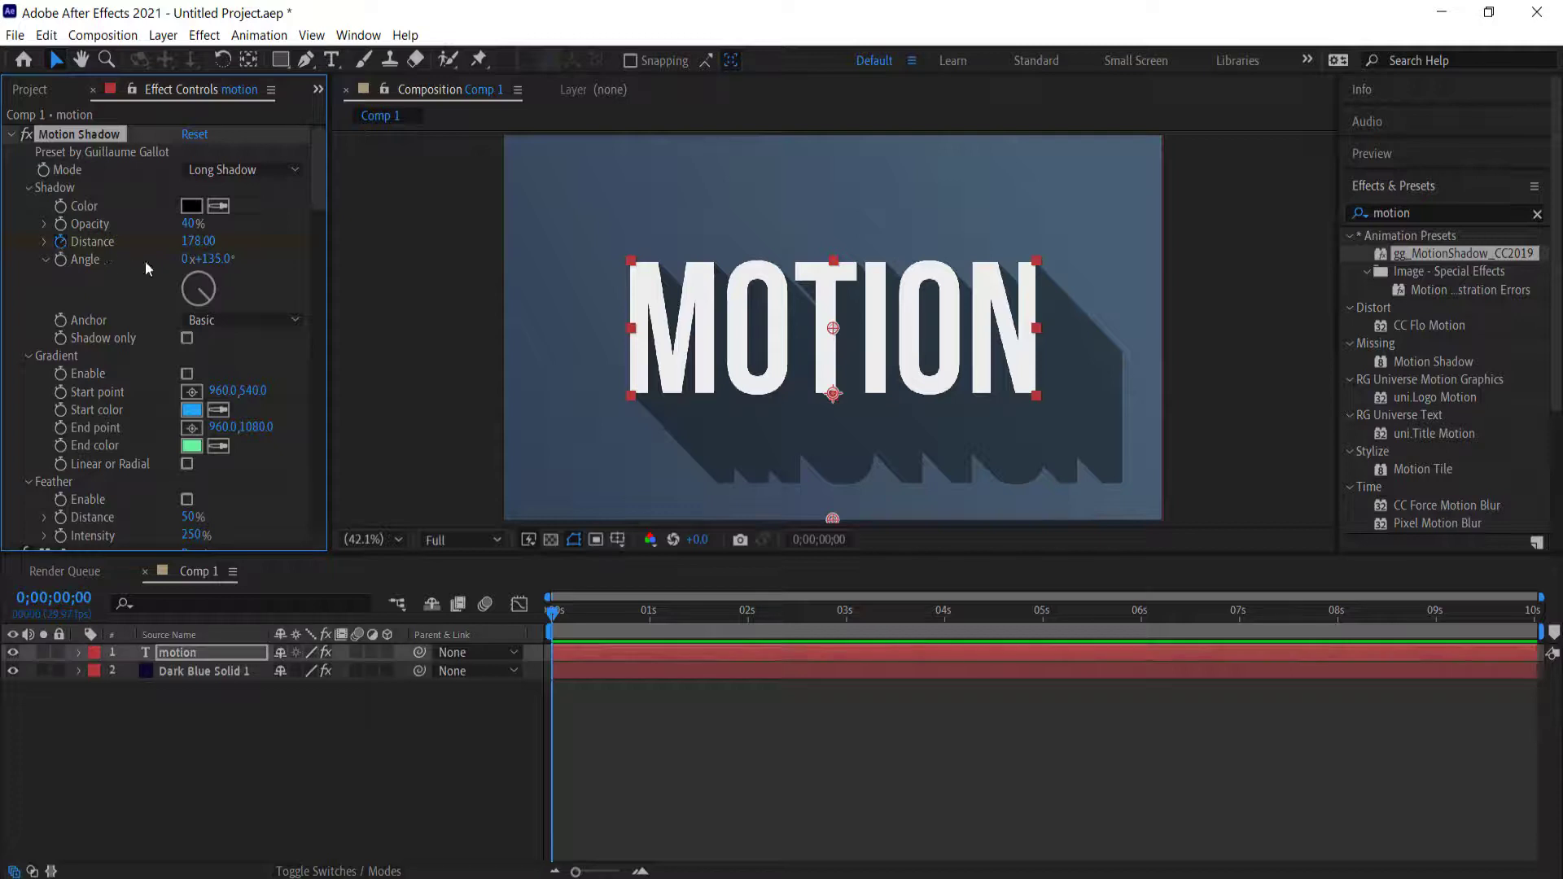
{"action": "left_click", "coordinate": [197, 242]}
{"action": "type", "text": "0"}
{"action": "key", "text": "Return"}
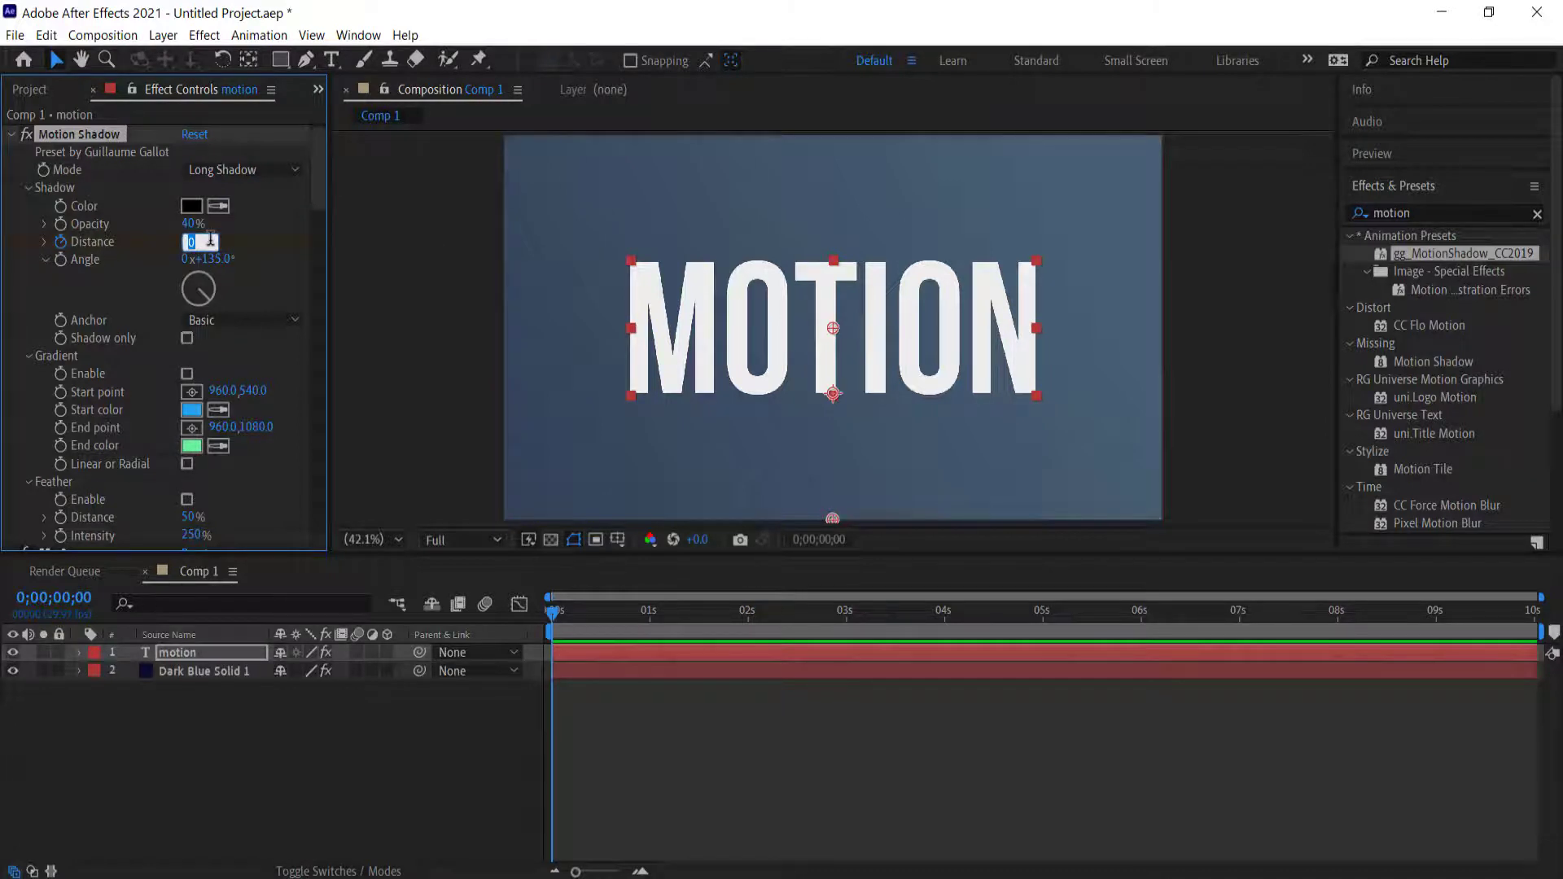
{"action": "key", "text": "Return"}
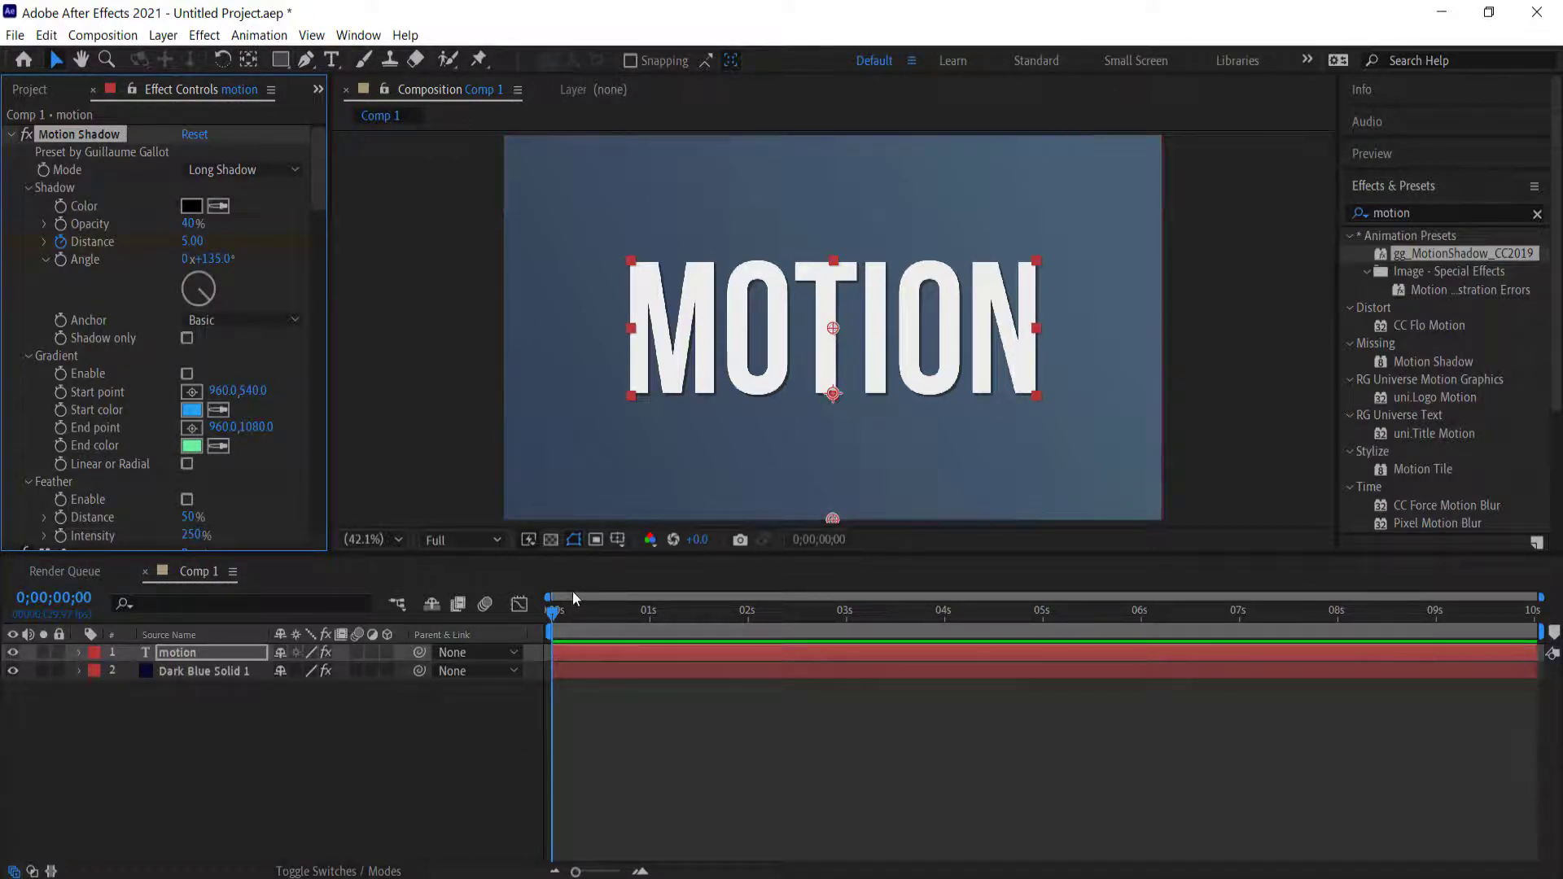
Step: Add shadow Distance keyframes with a value of 20 at frame 10 and a value of 10 at frame 20
{"action": "key", "text": "space"}
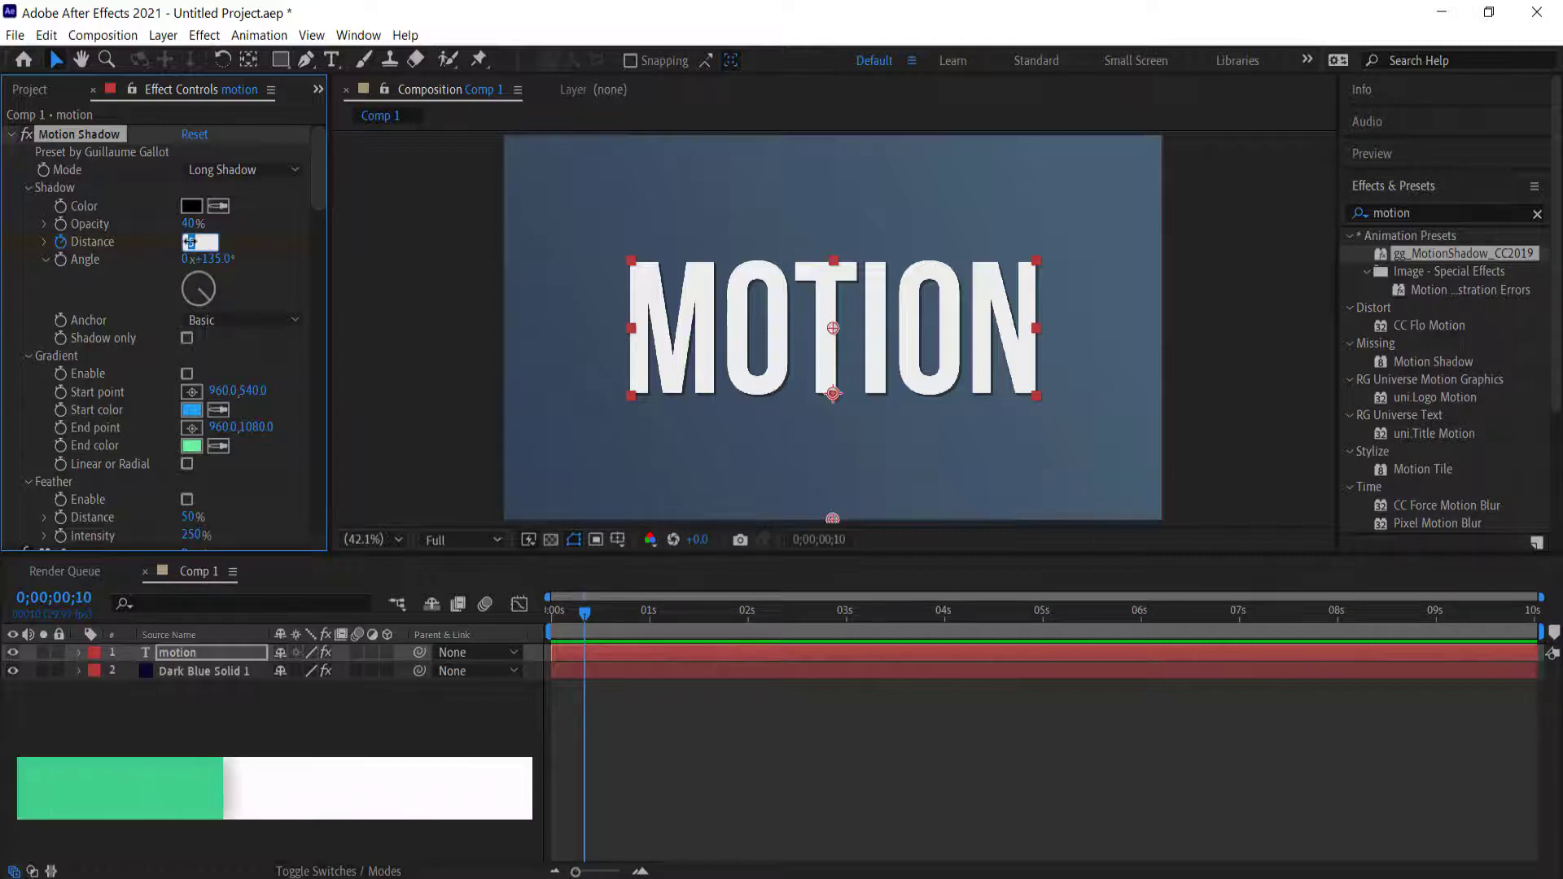
{"action": "type", "text": "20"}
{"action": "key", "text": "Return"}
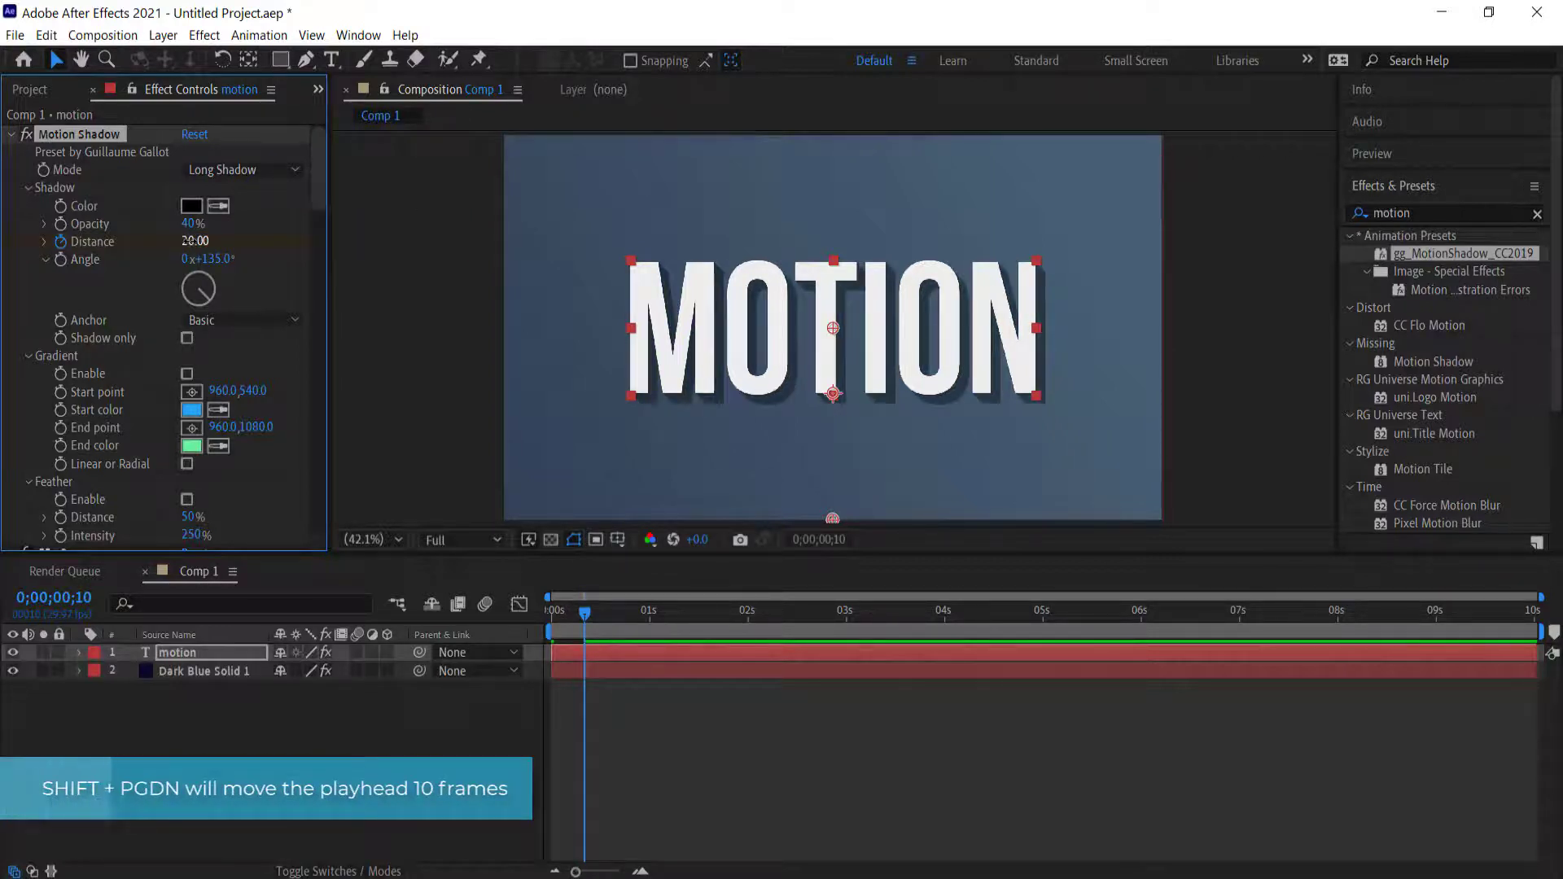
{"action": "key", "text": "shift+Page_Down"}
{"action": "left_click", "coordinate": [194, 241]}
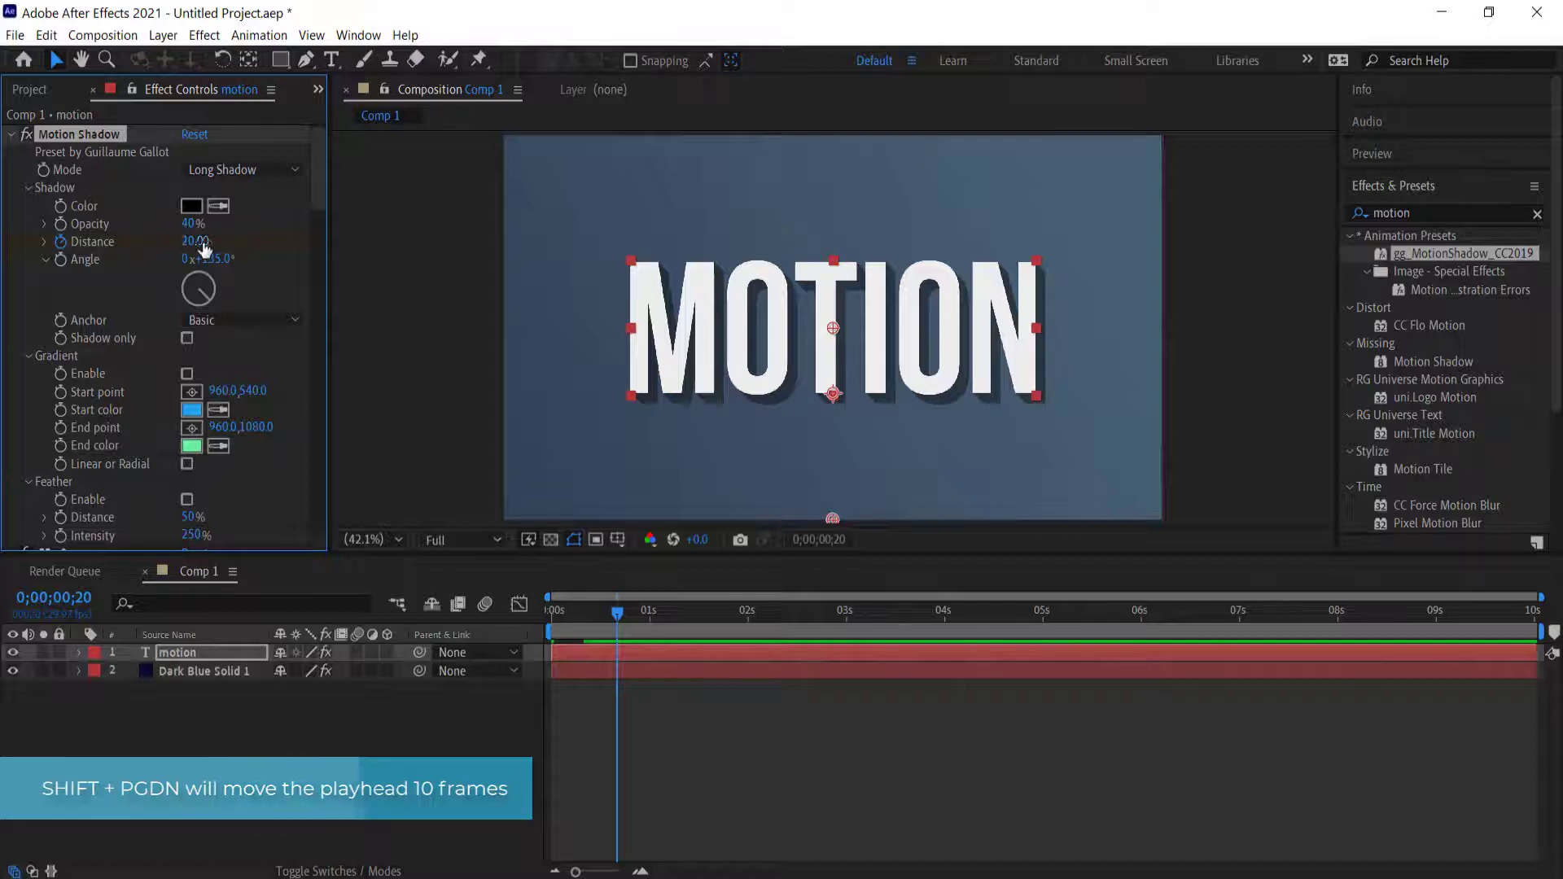
{"action": "type", "text": "10"}
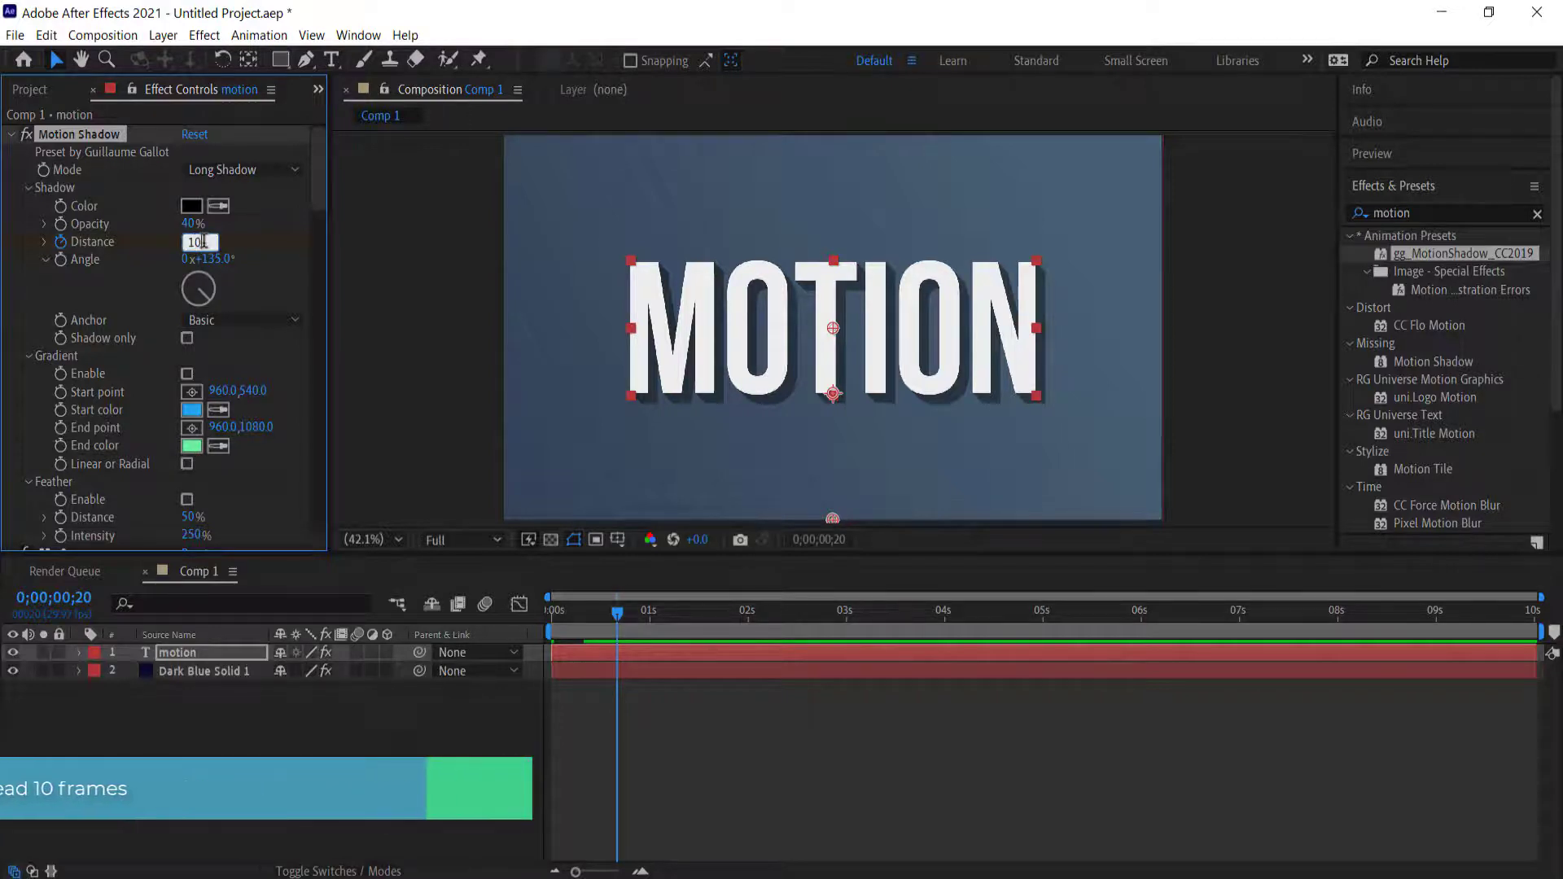
{"action": "key", "text": "Return"}
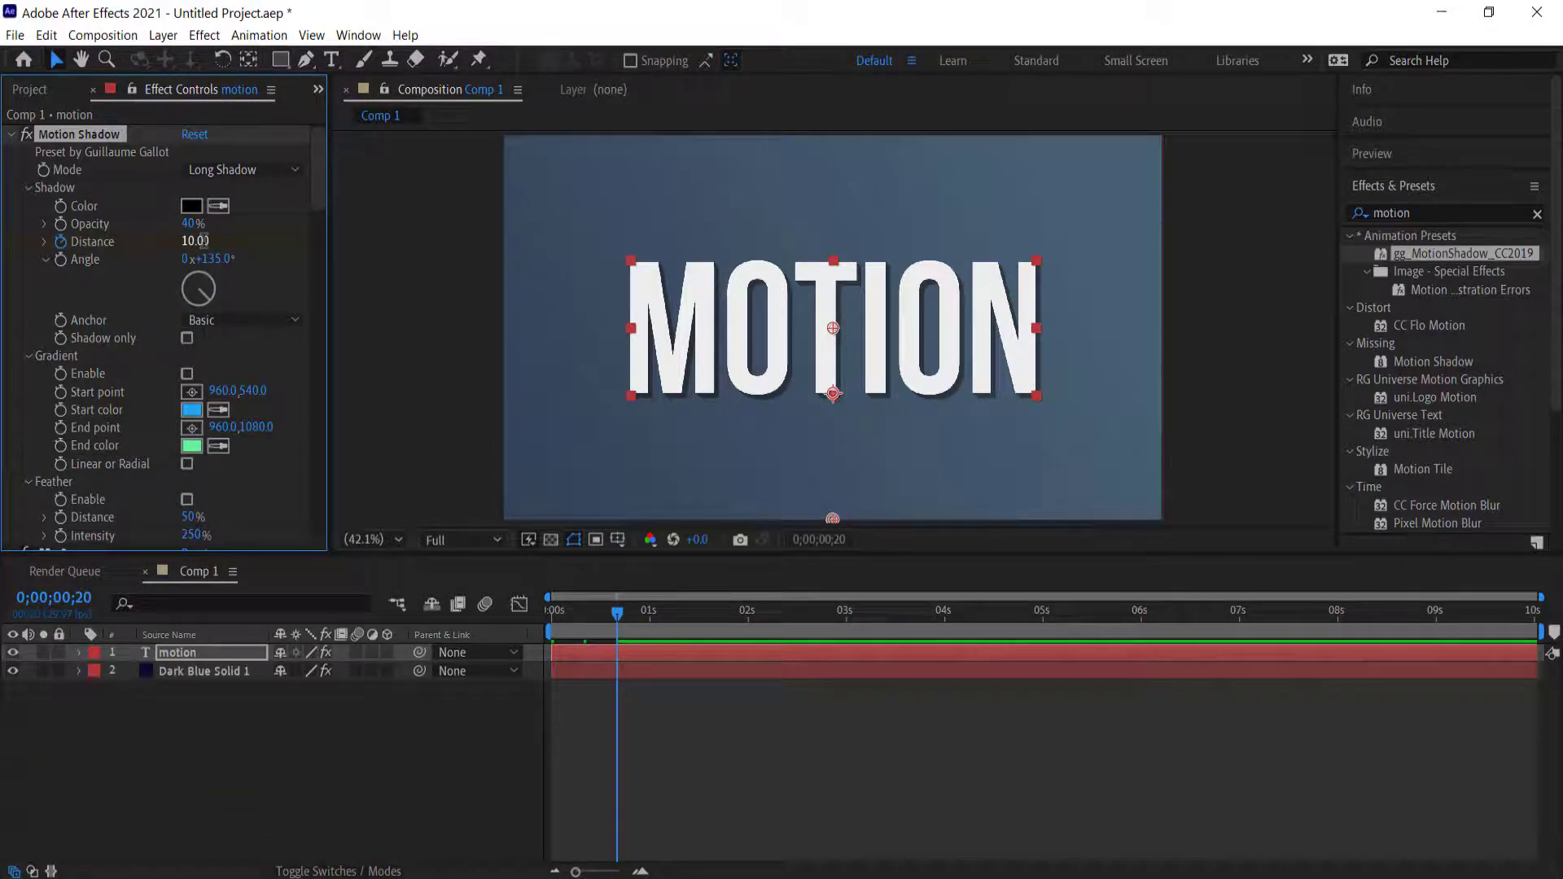
Step: Add a shadow Distance keyframe at 0;00;01;00, trying 40 before setting it to 20
{"action": "key", "text": "shift+Page_Down"}
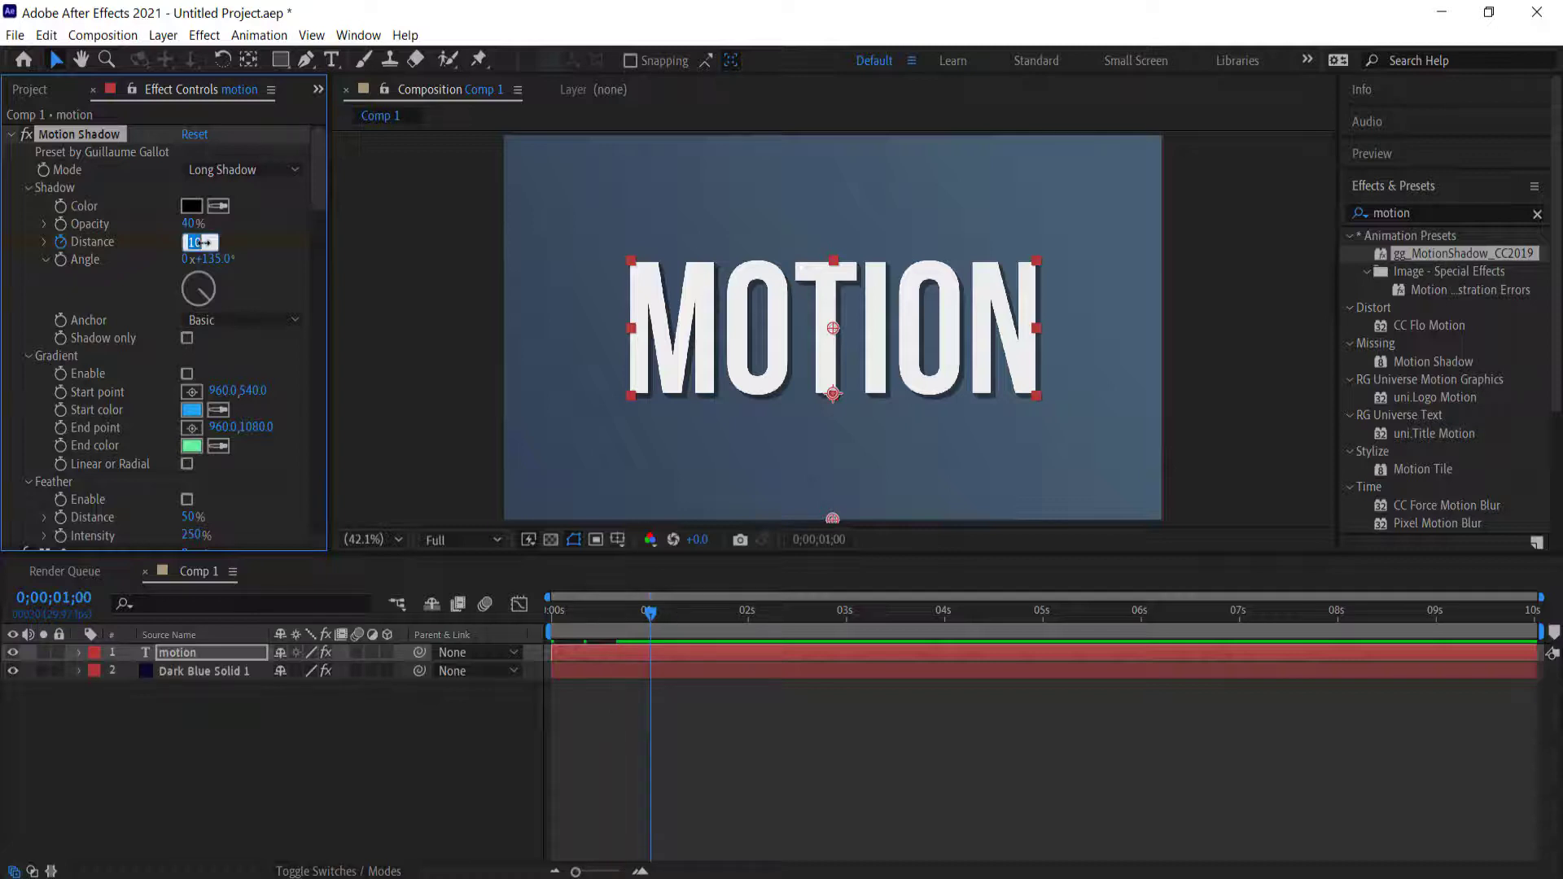
{"action": "key", "text": "Return"}
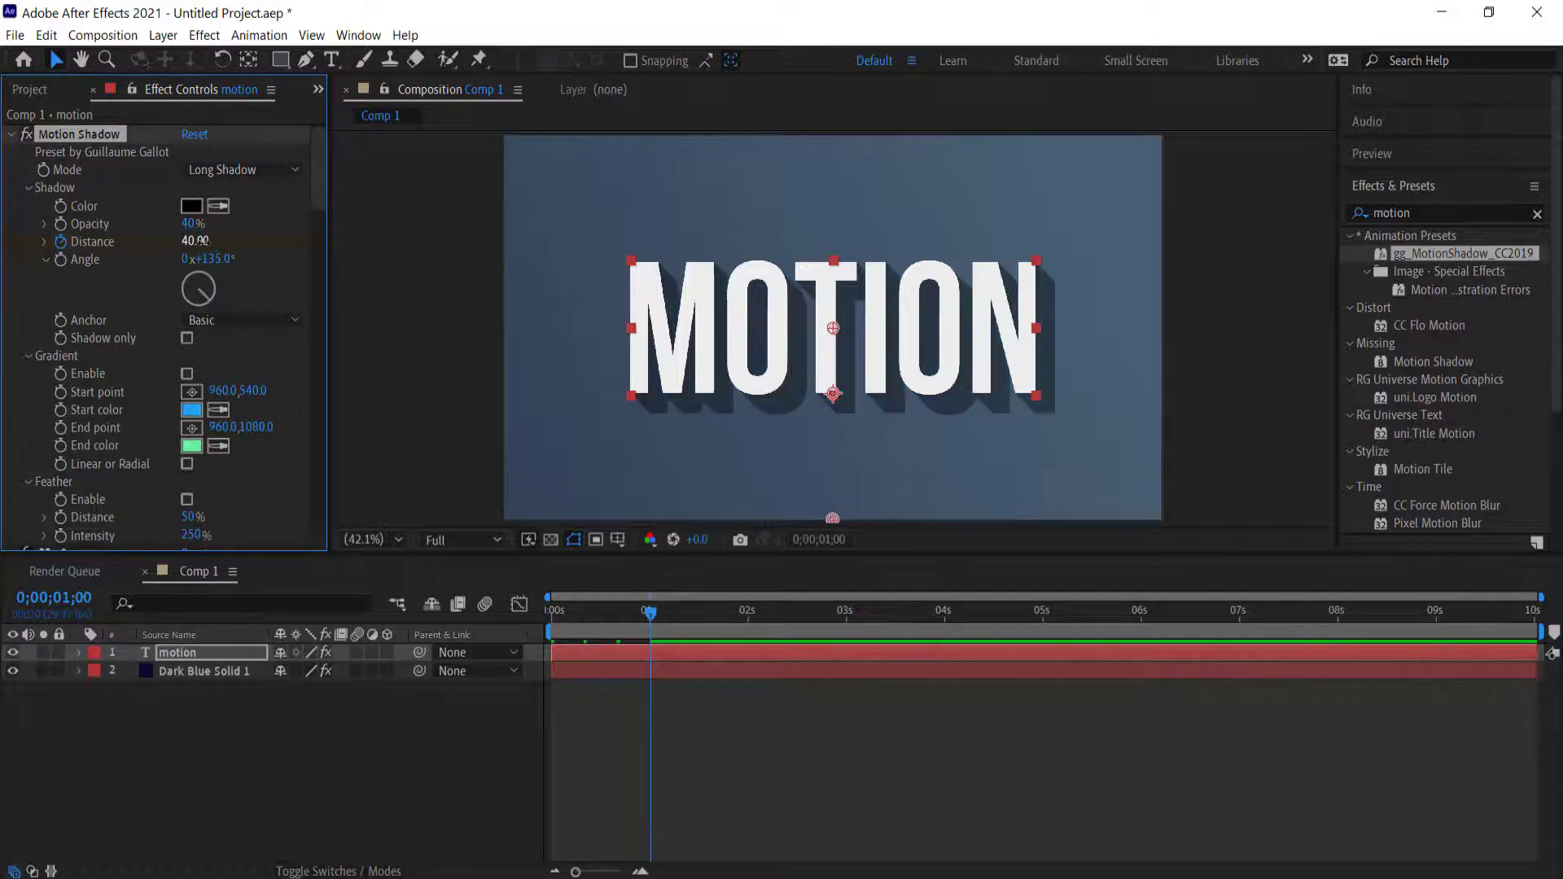
{"action": "left_click", "coordinate": [650, 622]}
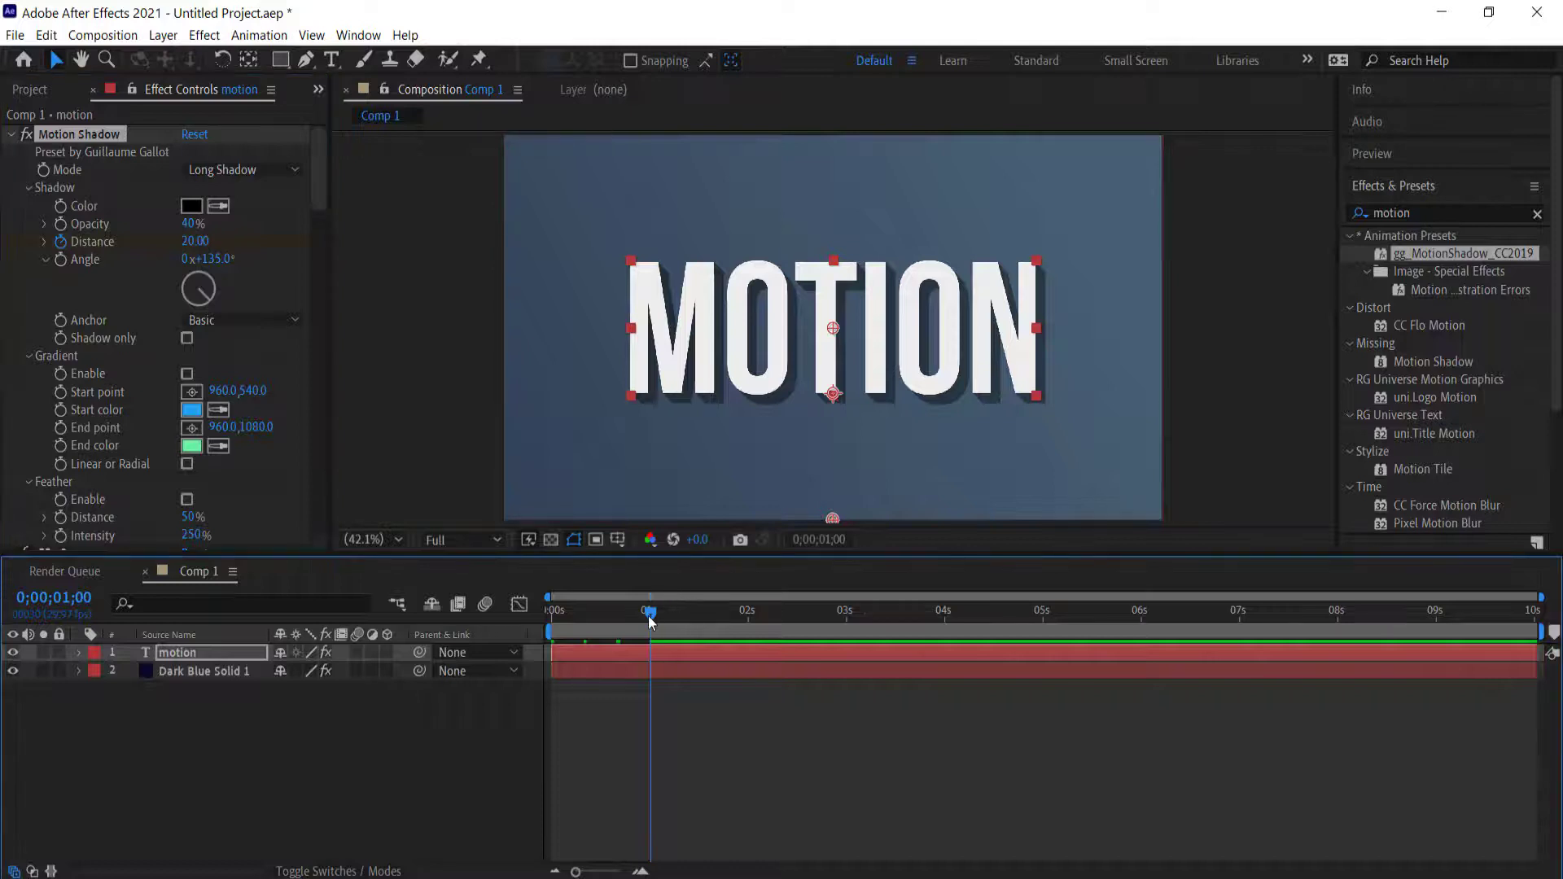
Step: Add a shadow Distance keyframe of 5 at 0;00;01;10 and reveal the text layer's keyframes in the timeline
{"action": "key", "text": "shift+Page_Down"}
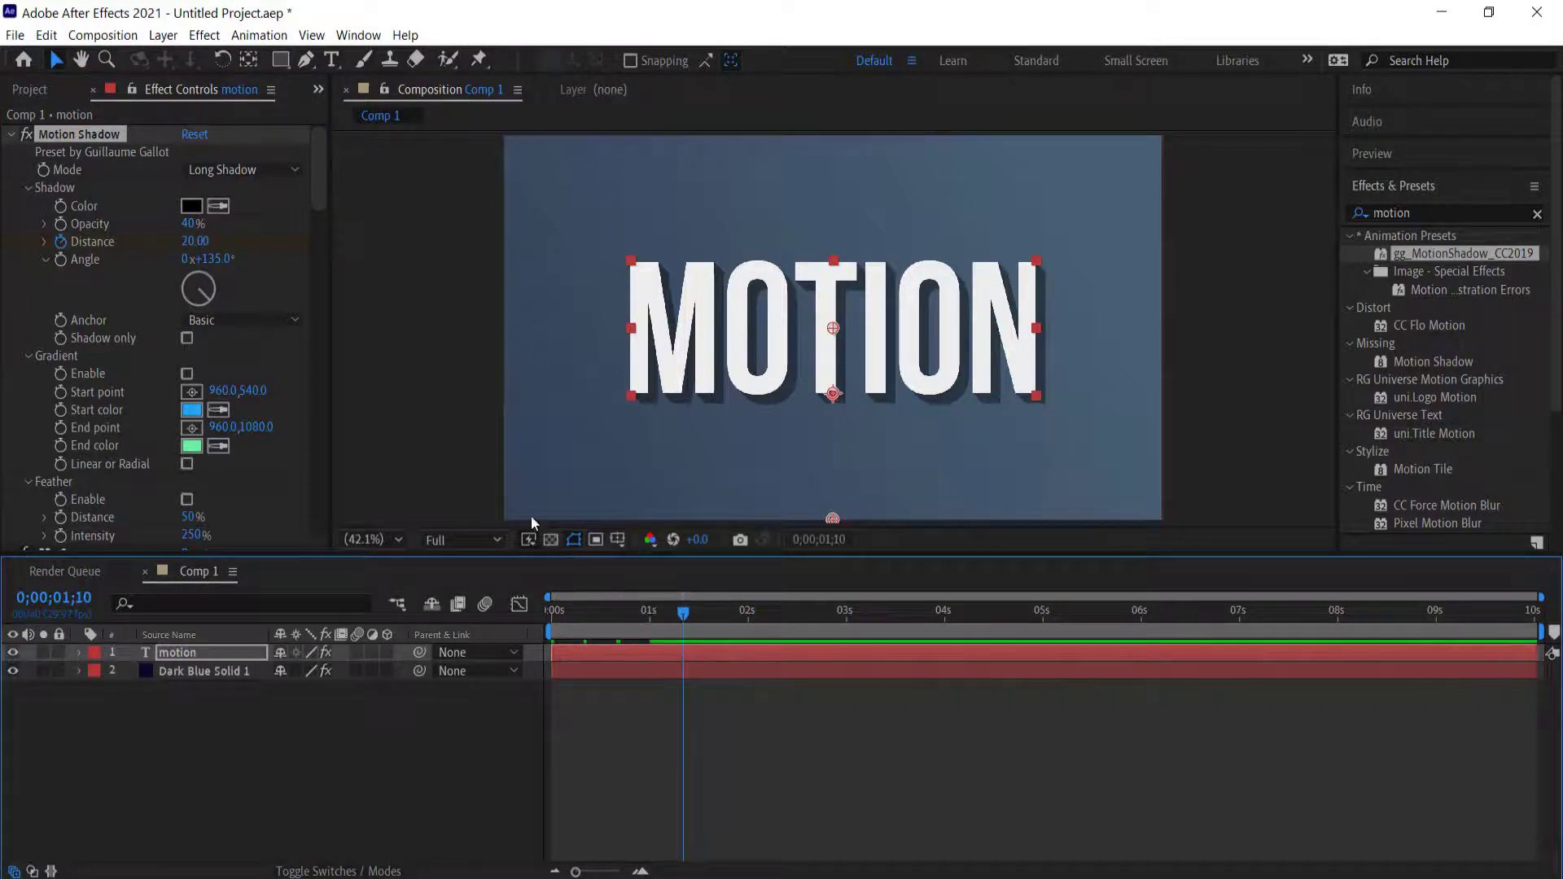
{"action": "left_click", "coordinate": [187, 241]}
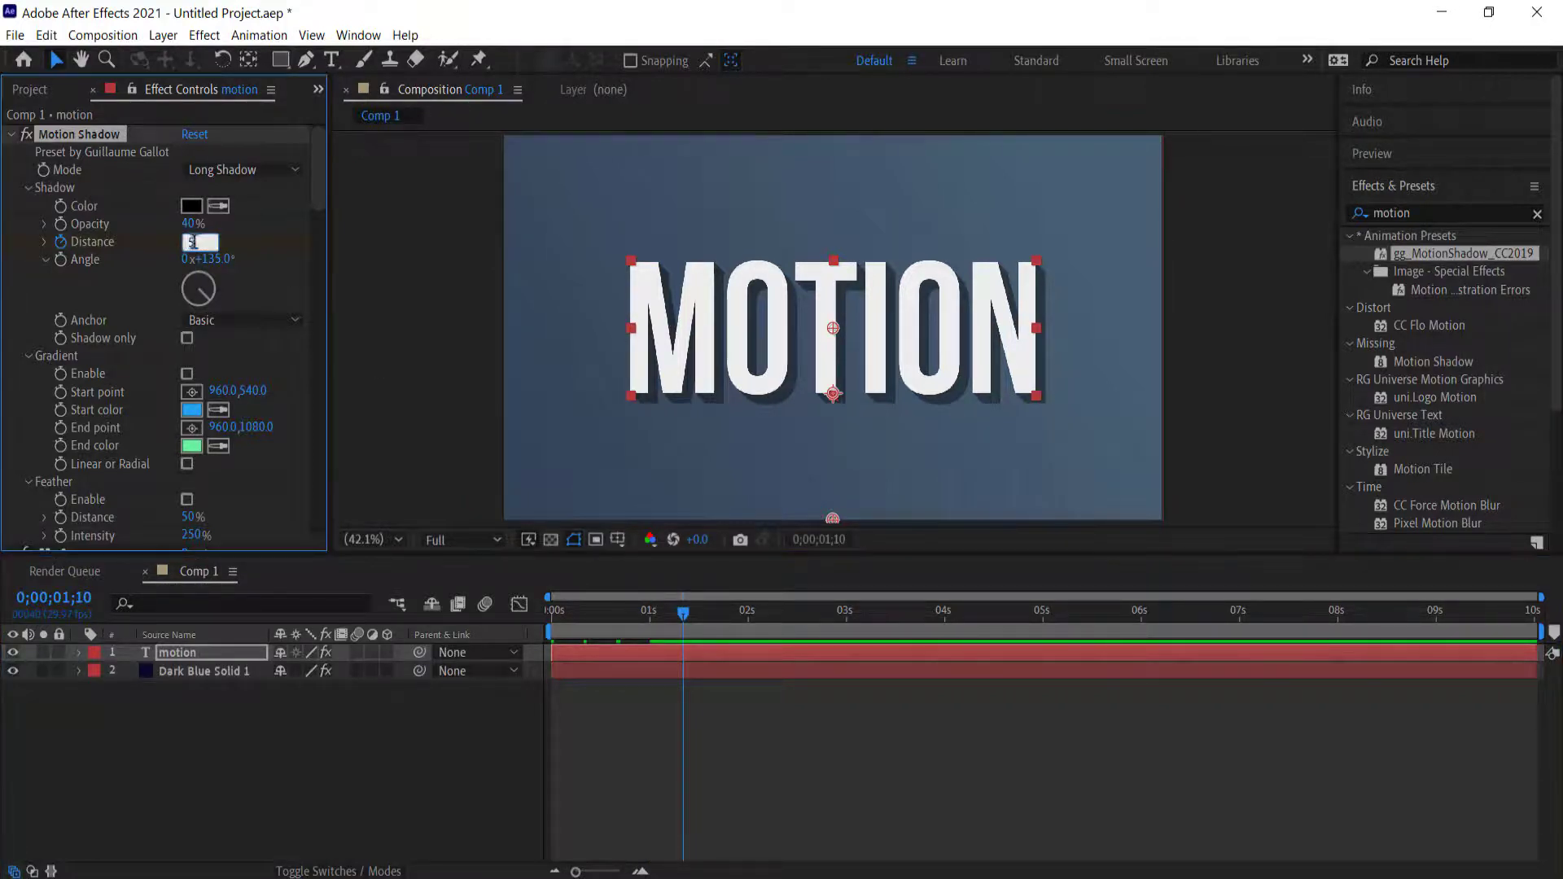
{"action": "key", "text": "Return"}
{"action": "key", "text": "u"}
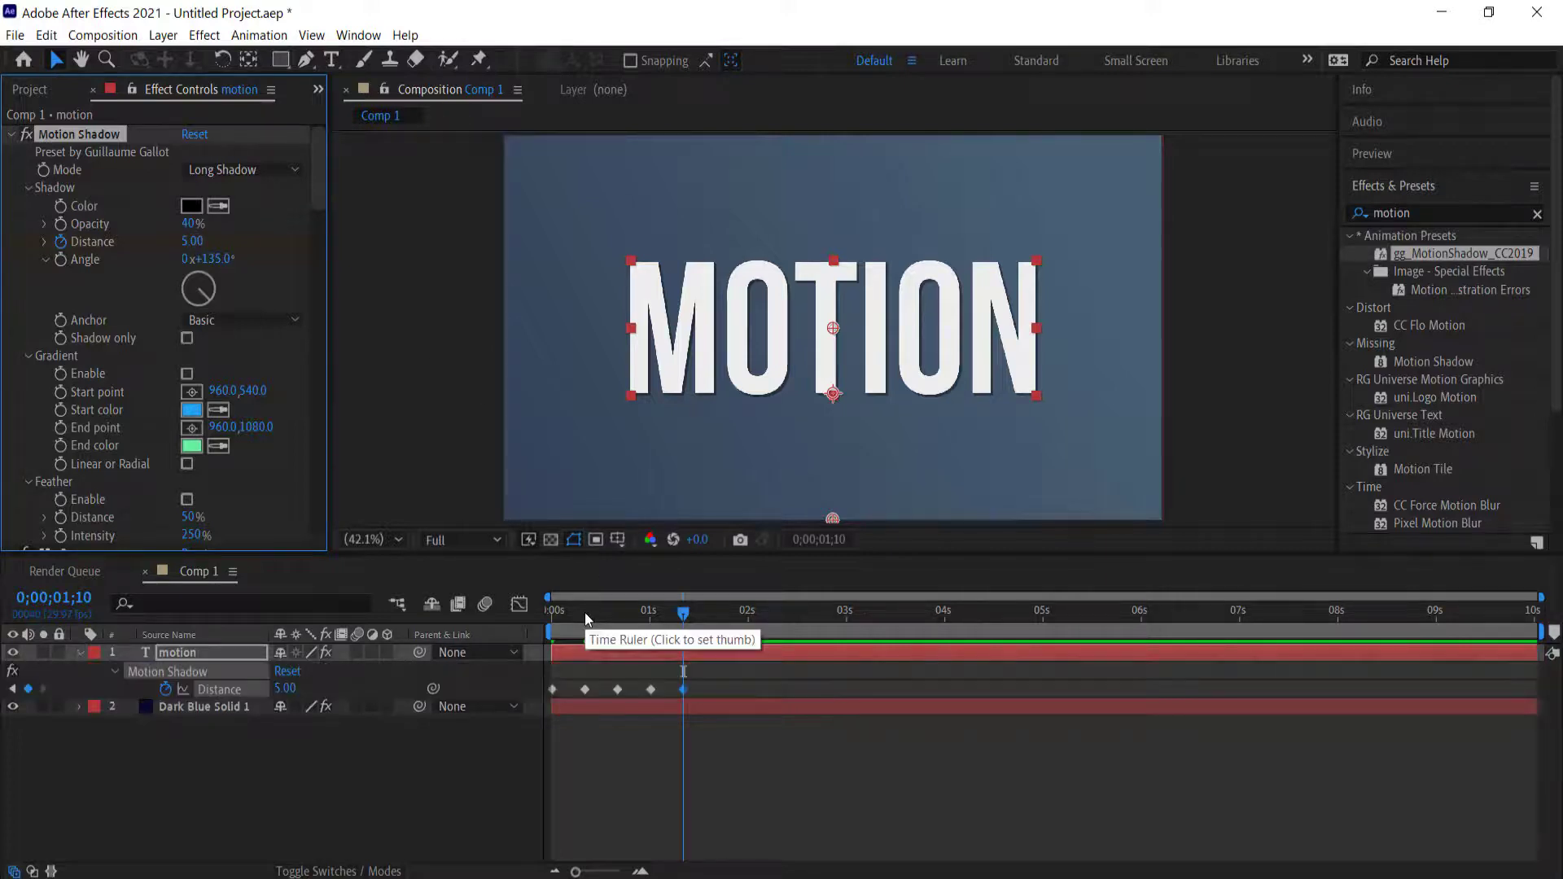
Step: Set the Distance keyframe at 0;00;01;00 to 40 and preview the shadow animation from the start
{"action": "left_click_drag", "start_coordinate": [684, 612], "coordinate": [653, 632]}
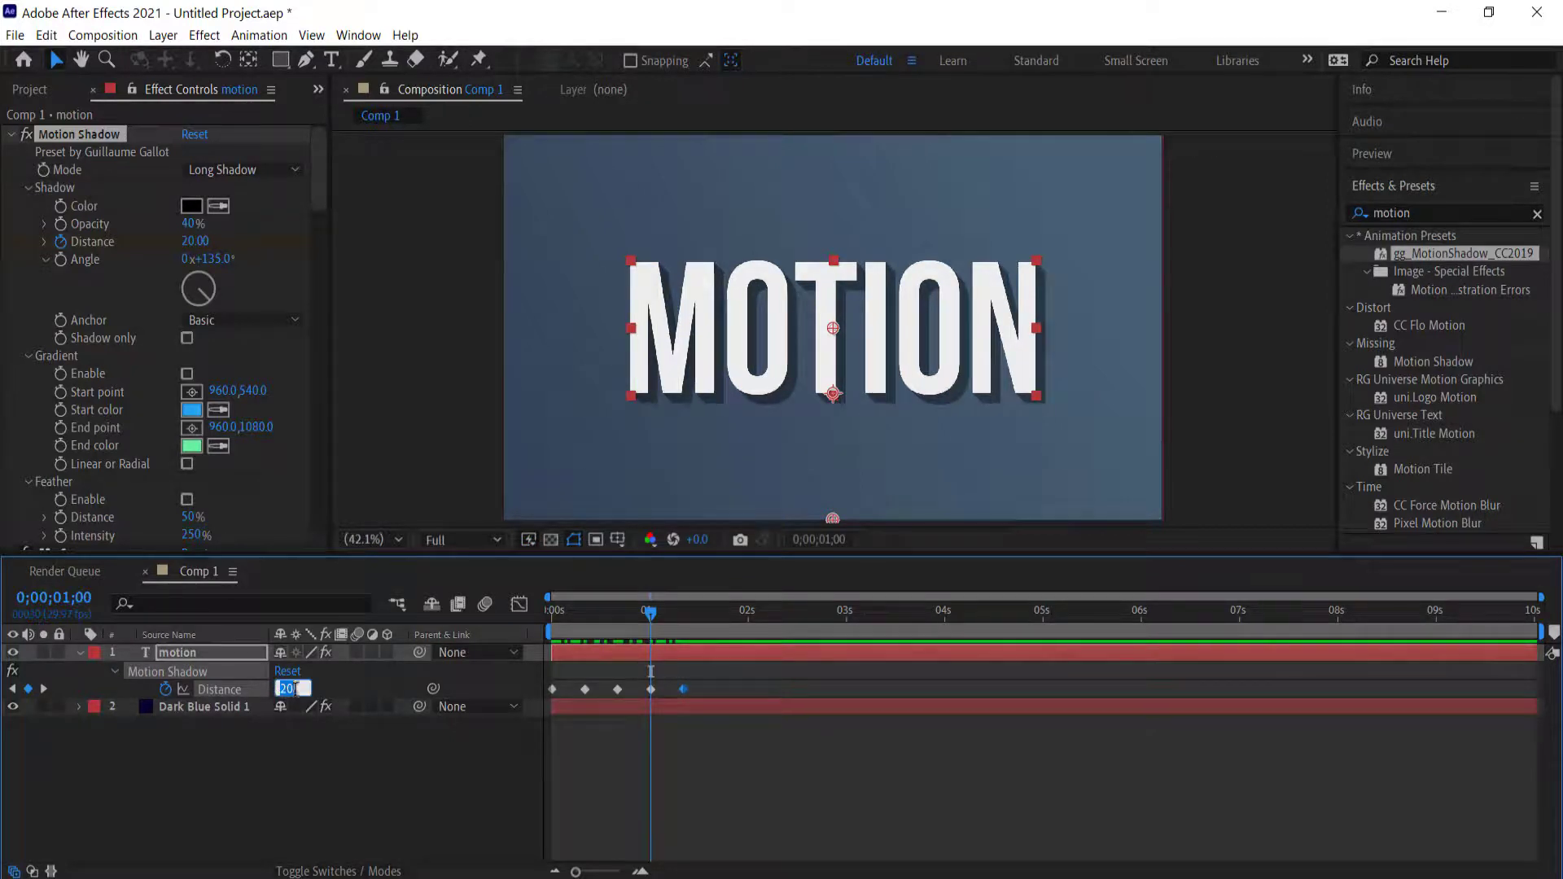
{"action": "key", "text": "Return"}
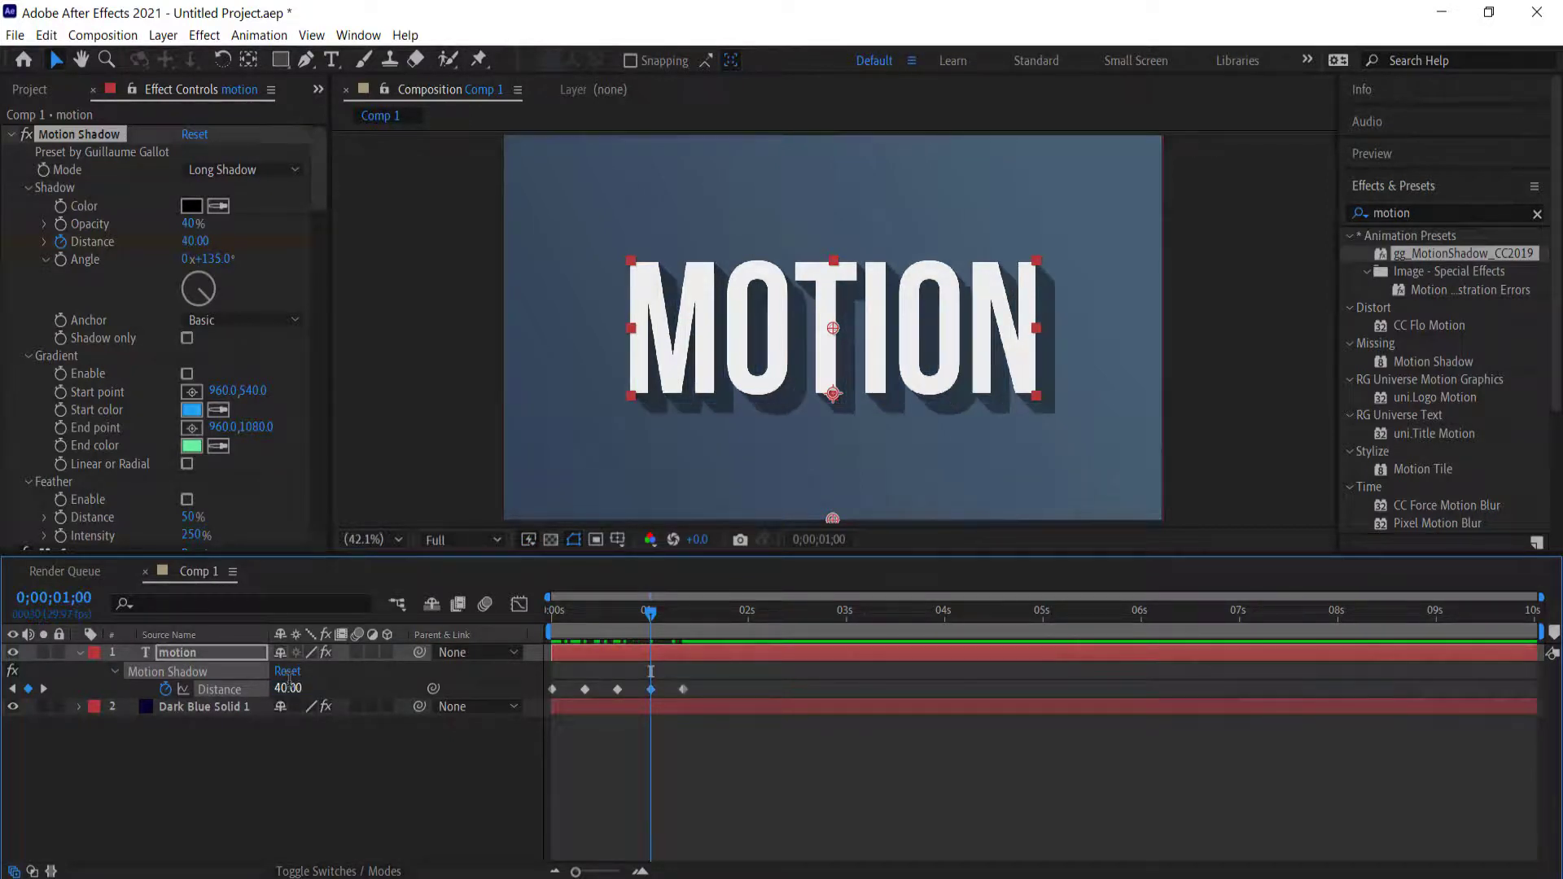
{"action": "left_click_drag", "start_coordinate": [647, 617], "coordinate": [551, 619]}
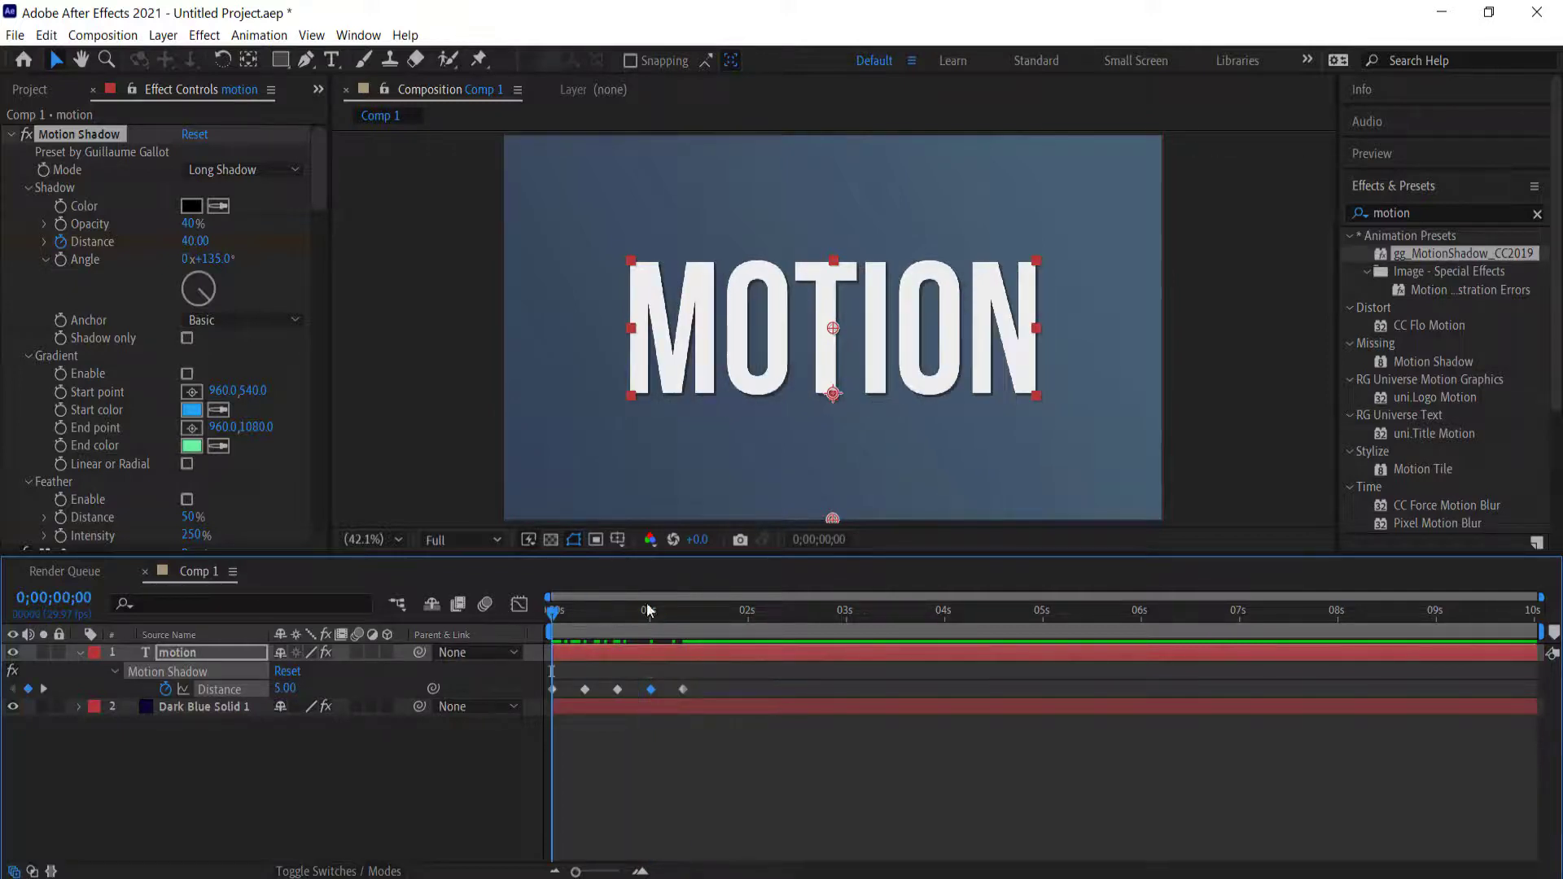
{"action": "key", "text": "space"}
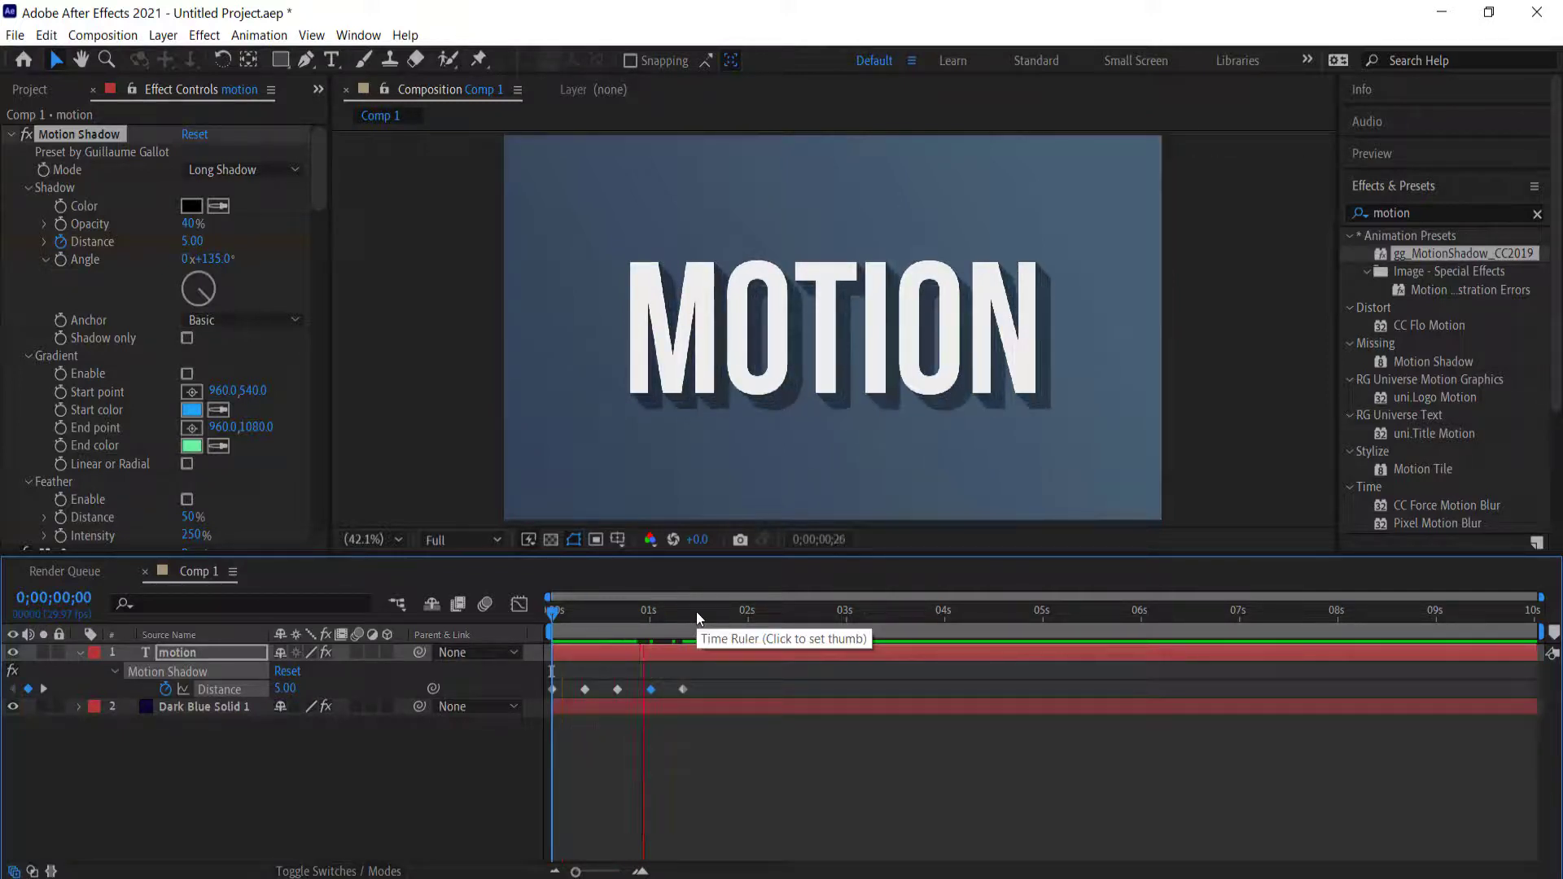
Step: Stretch all the Distance keyframes proportionally so the last one sits at about 2 seconds, and preview the slower animation
{"action": "left_click_drag", "start_coordinate": [709, 683], "coordinate": [531, 689]}
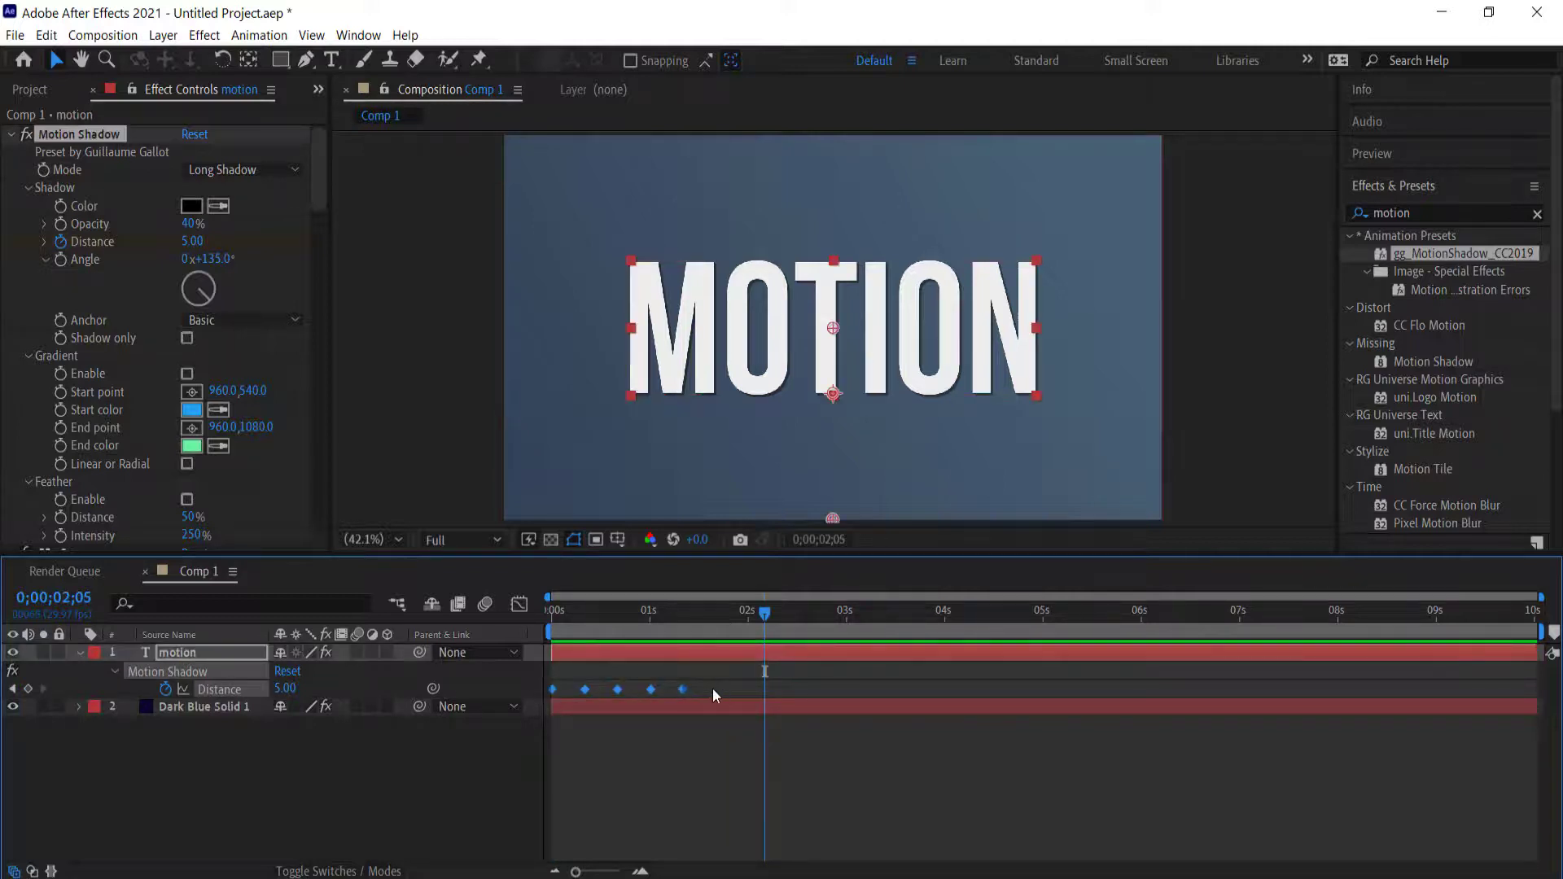
{"action": "left_click_drag", "start_coordinate": [684, 690], "coordinate": [748, 690]}
{"action": "left_click_drag", "start_coordinate": [757, 616], "coordinate": [496, 612]}
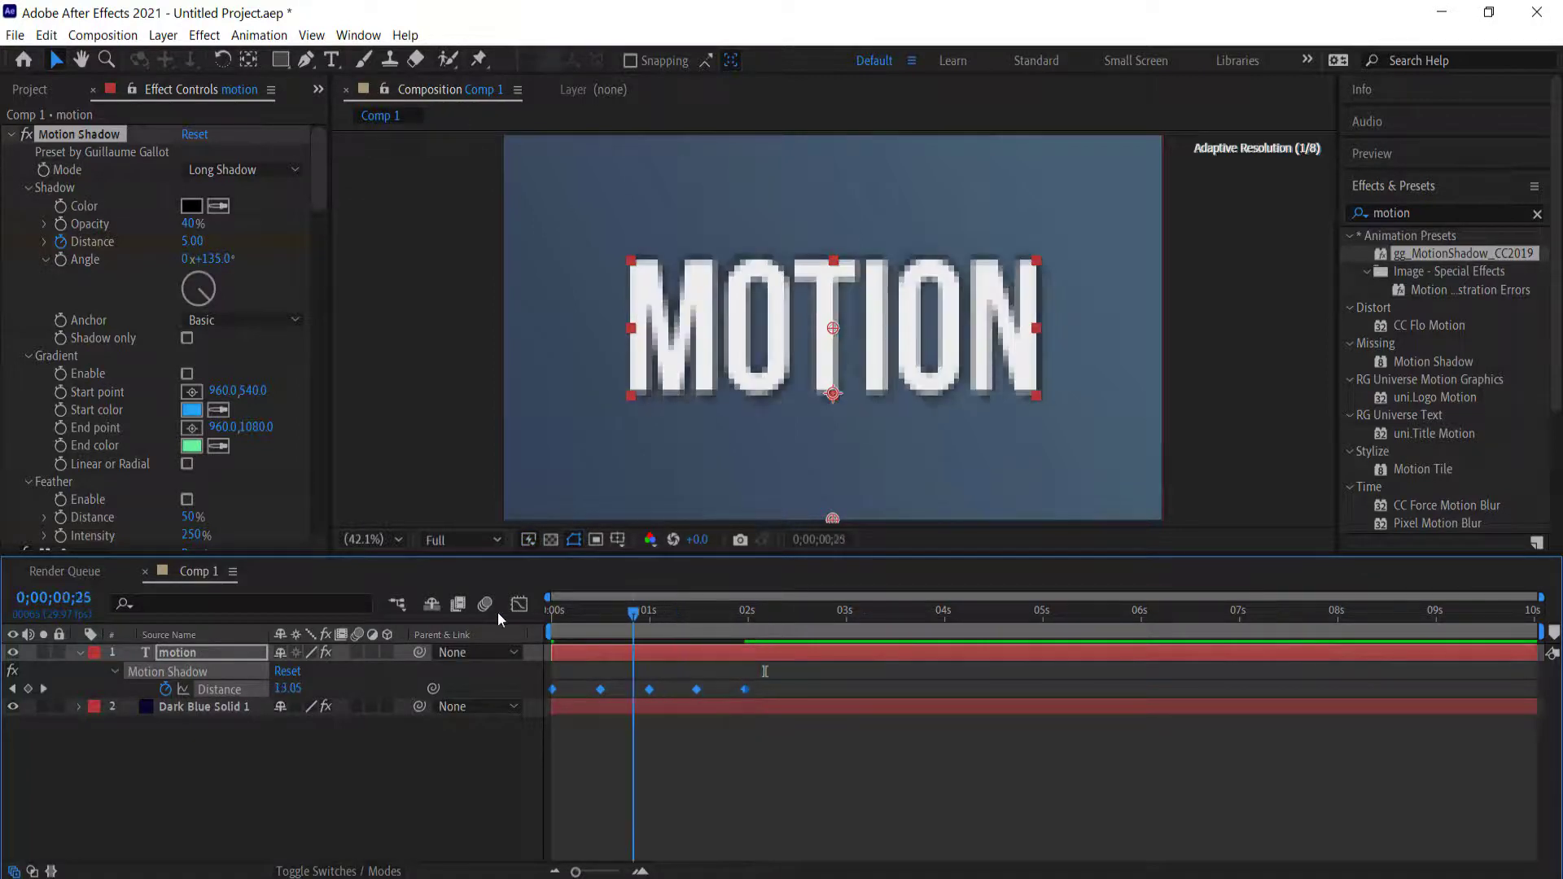
{"action": "left_click", "coordinate": [922, 423]}
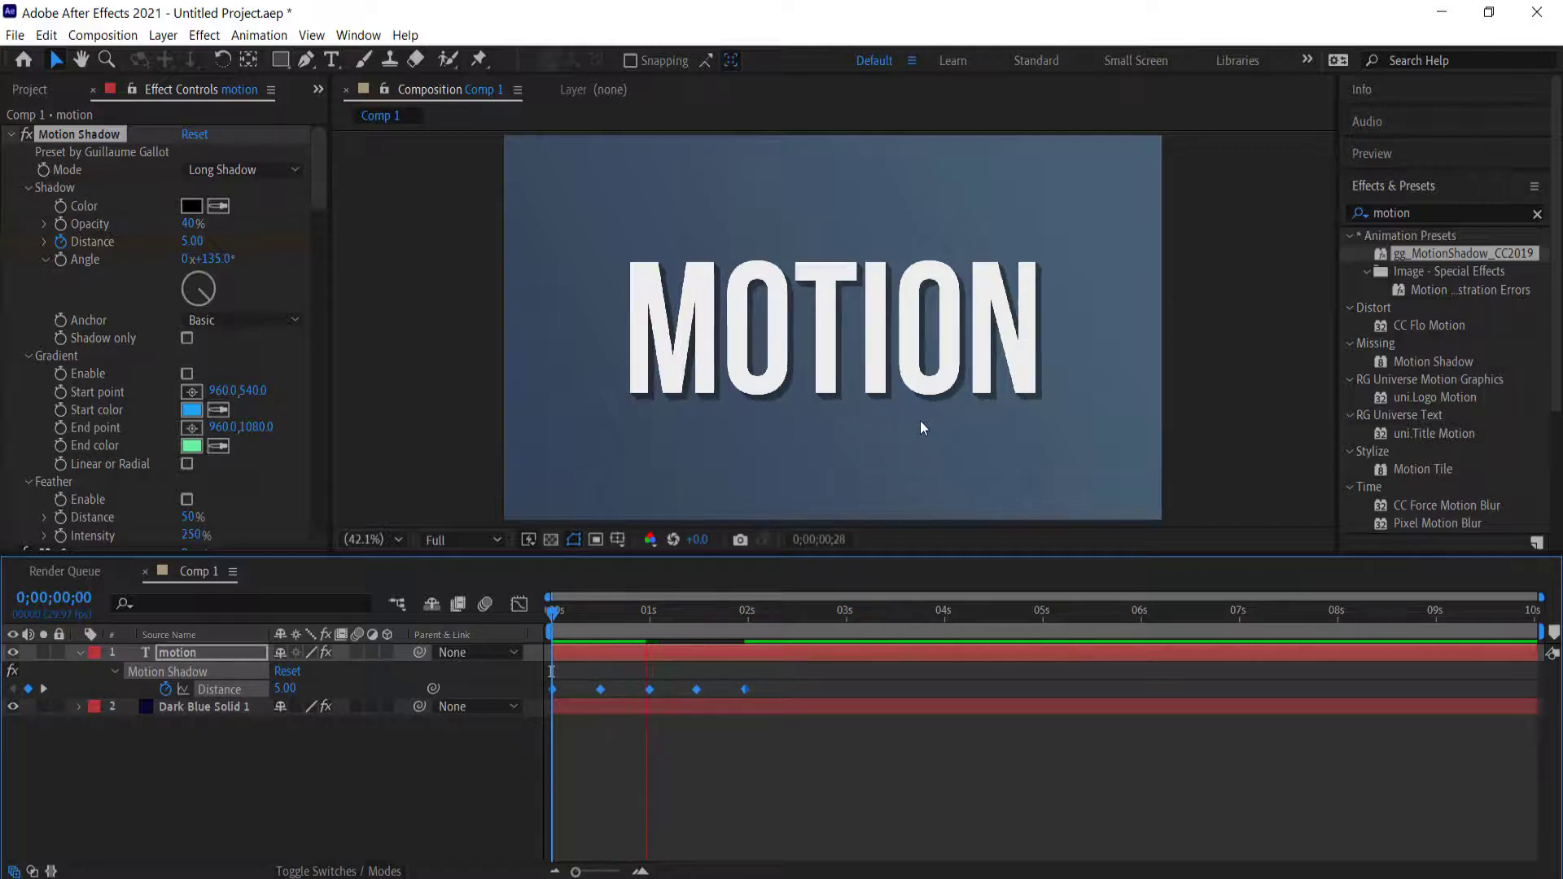
Step: Apply Easy Ease to all five Distance keyframes
{"action": "left_click", "coordinate": [745, 690]}
{"action": "right_click", "coordinate": [745, 691]}
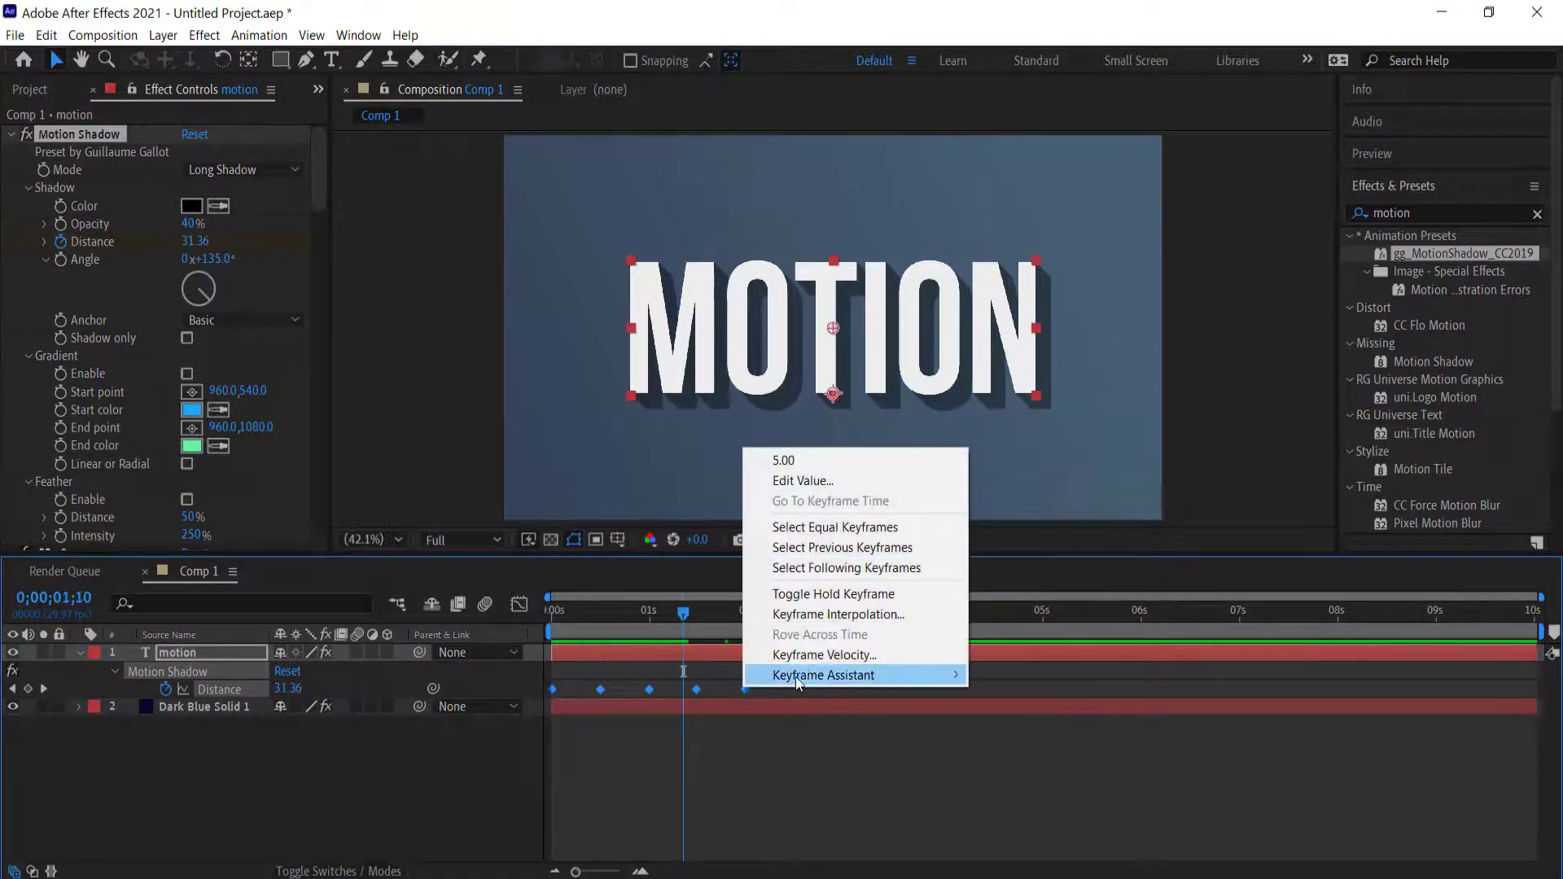
{"action": "mouse_move", "coordinate": [814, 678]}
{"action": "left_click", "coordinate": [1022, 735]}
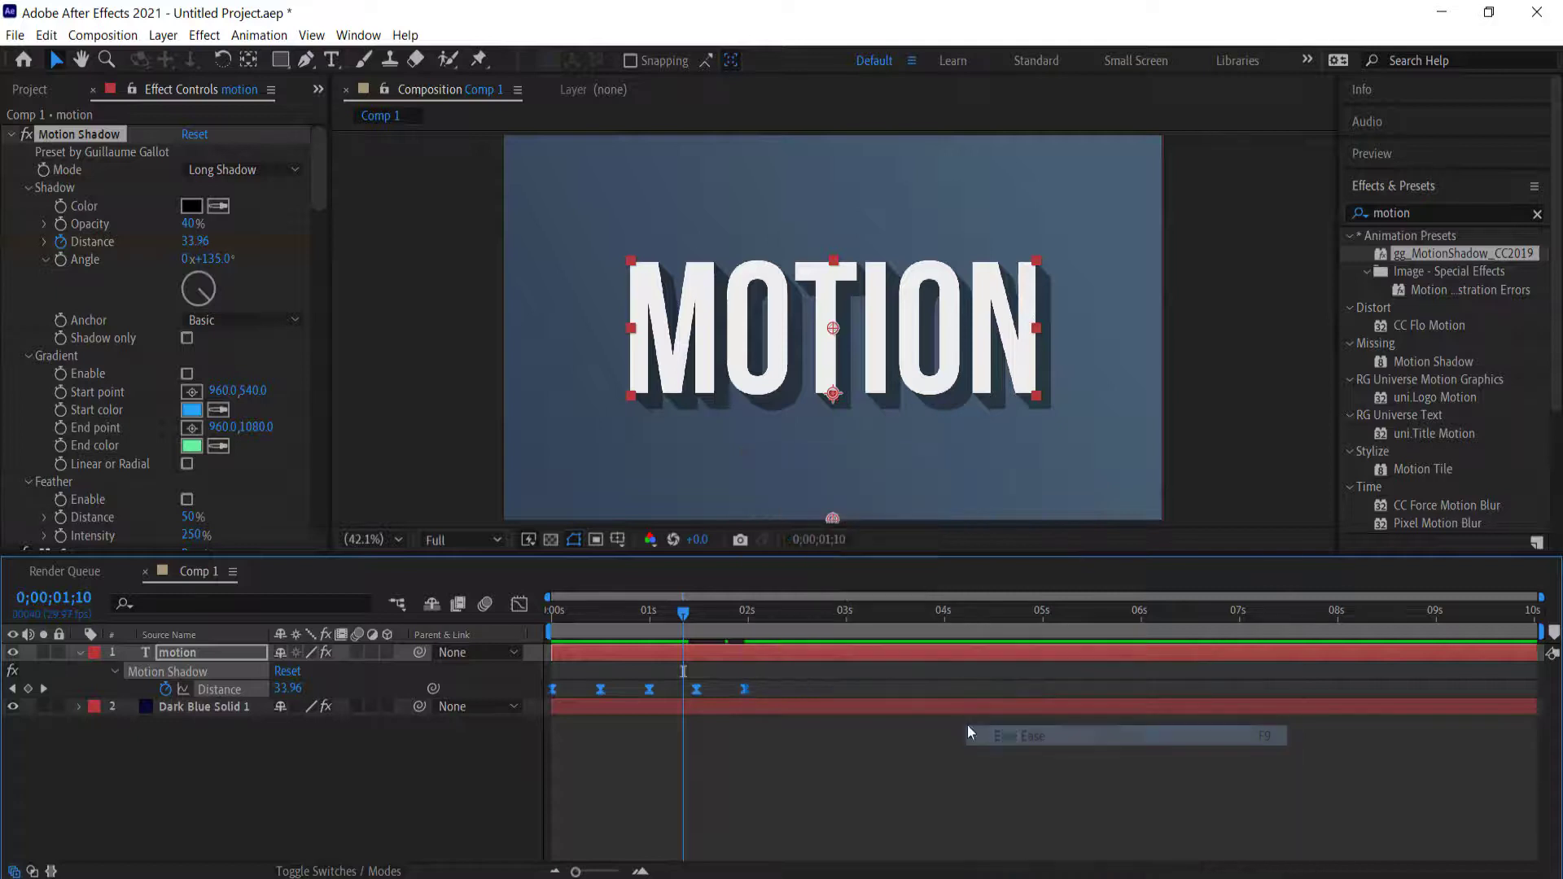
Step: Show the Distance animation in the Graph Editor as a speed graph
{"action": "left_click", "coordinate": [521, 608]}
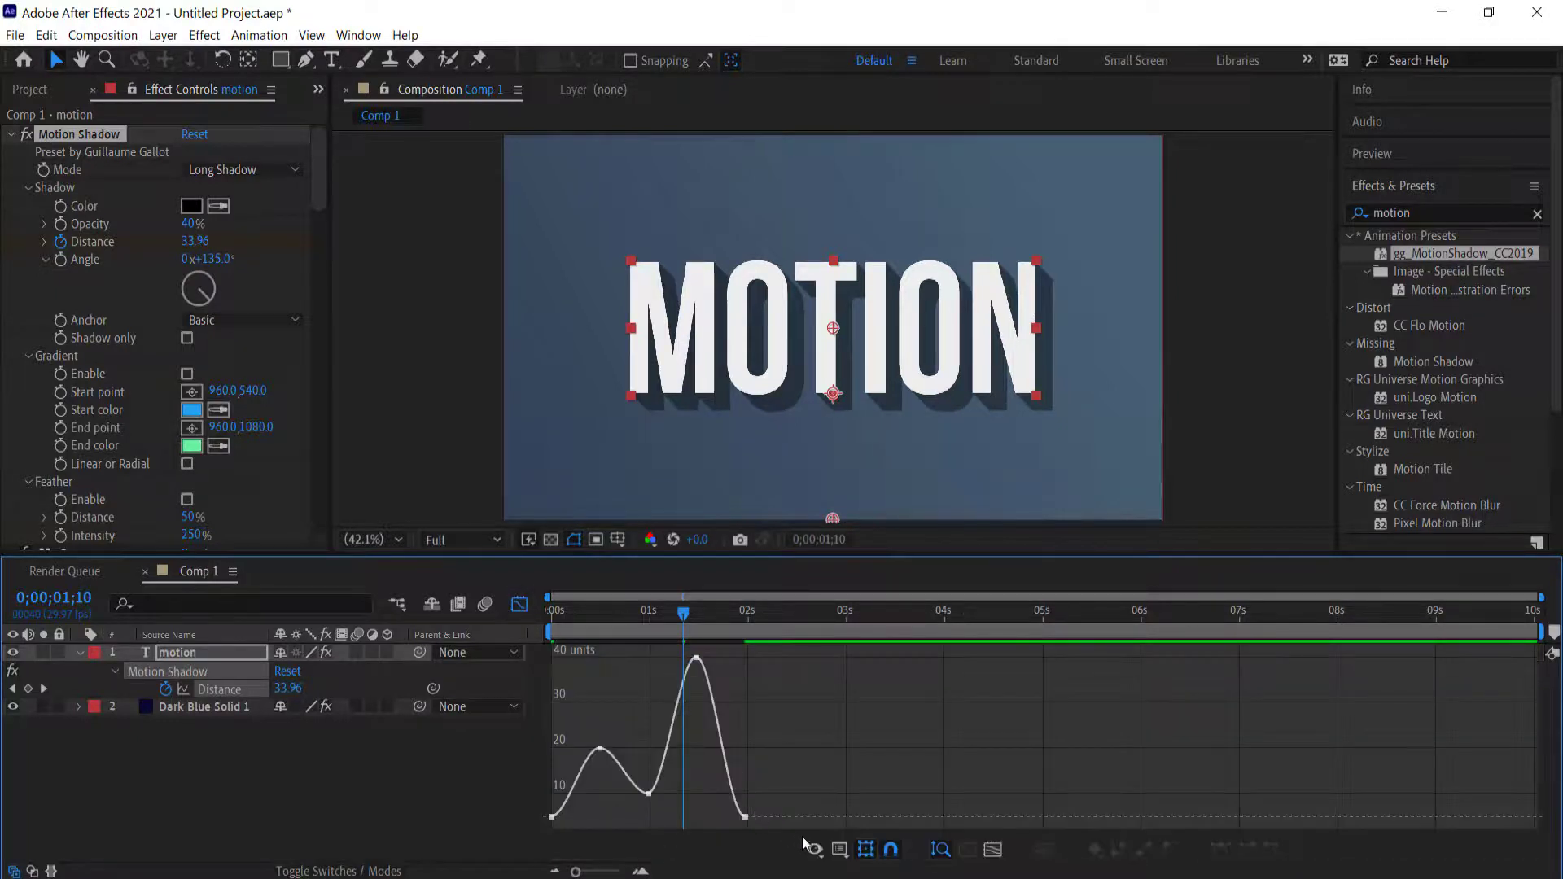
{"action": "left_click", "coordinate": [842, 853]}
{"action": "left_click", "coordinate": [855, 676]}
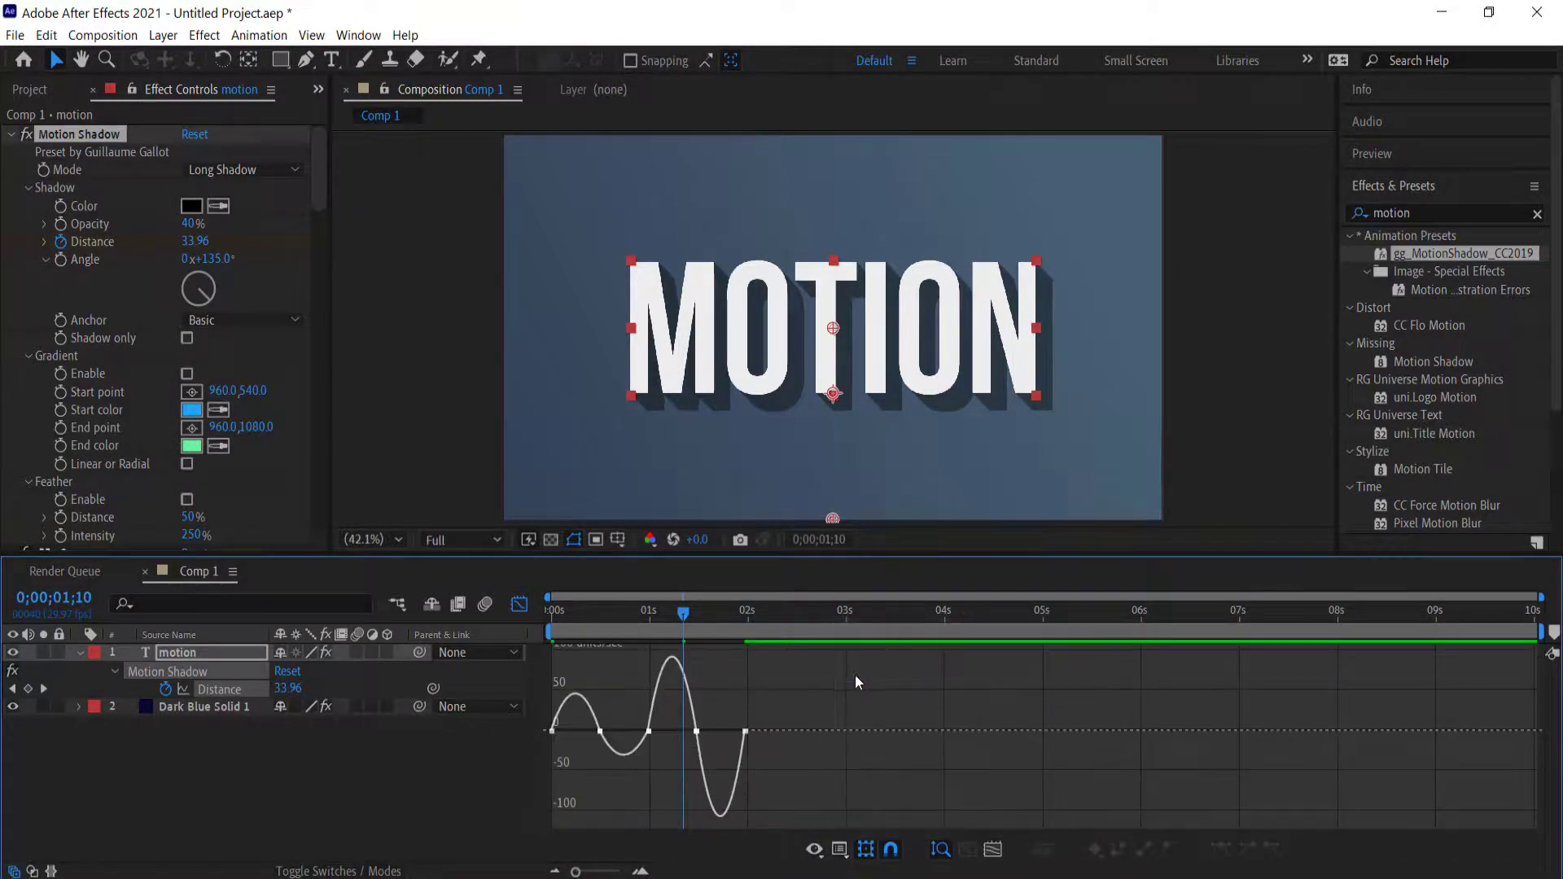
Step: Pull the speed graph's influence handles toward the middle of all four Distance segments for sharp speed peaks, and close the Graph Editor
{"action": "left_click", "coordinate": [553, 731]}
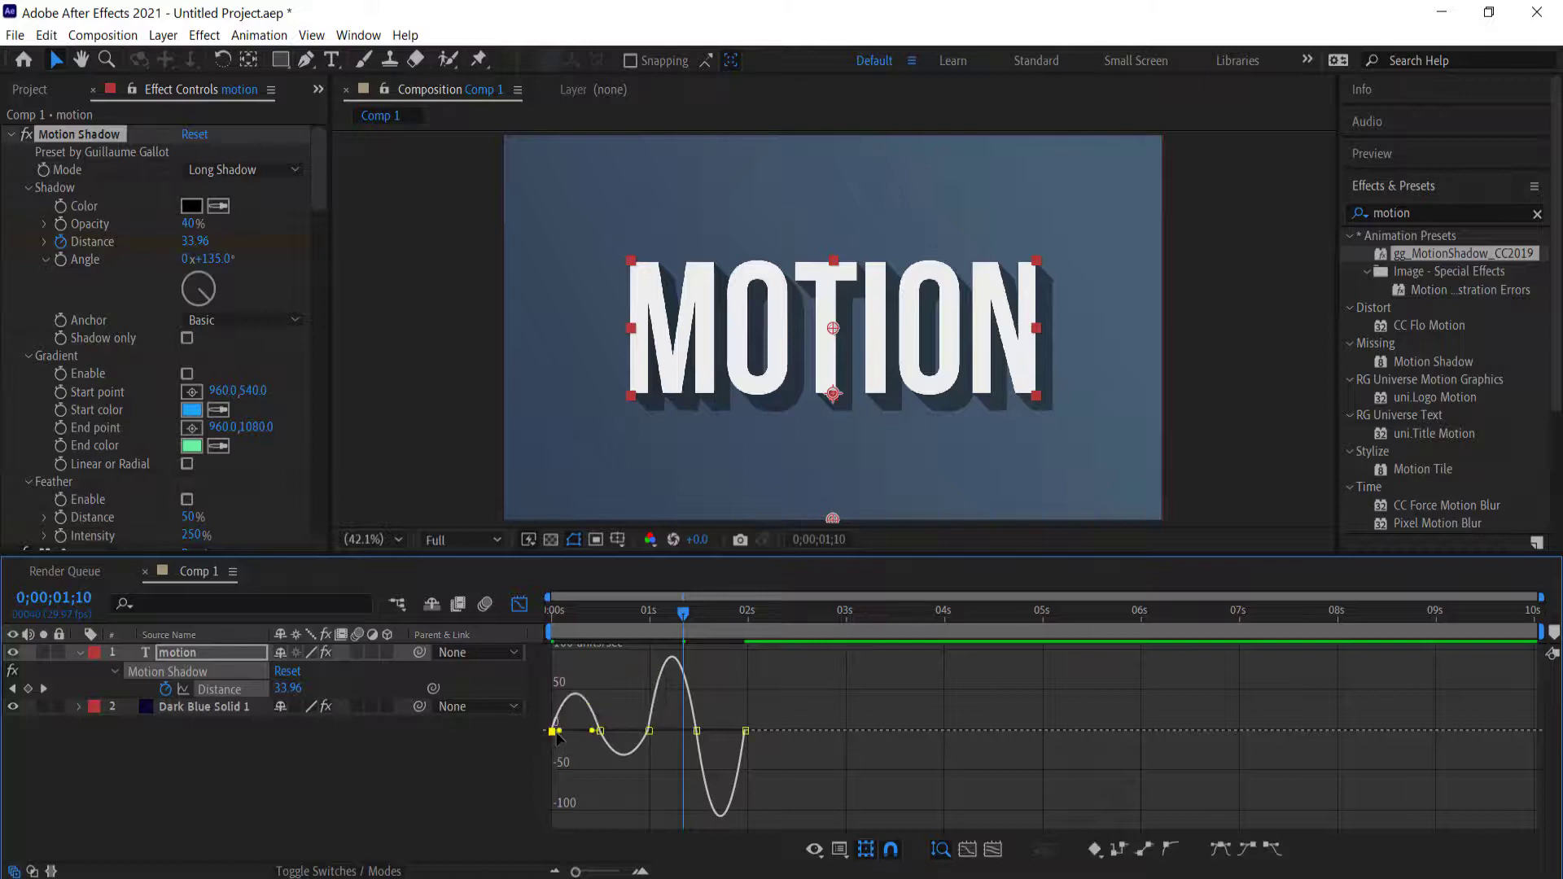
{"action": "mouse_move", "coordinate": [562, 733]}
{"action": "left_mouse_down"}
{"action": "mouse_move", "coordinate": [592, 745]}
{"action": "mouse_move", "coordinate": [575, 750]}
{"action": "left_mouse_up"}
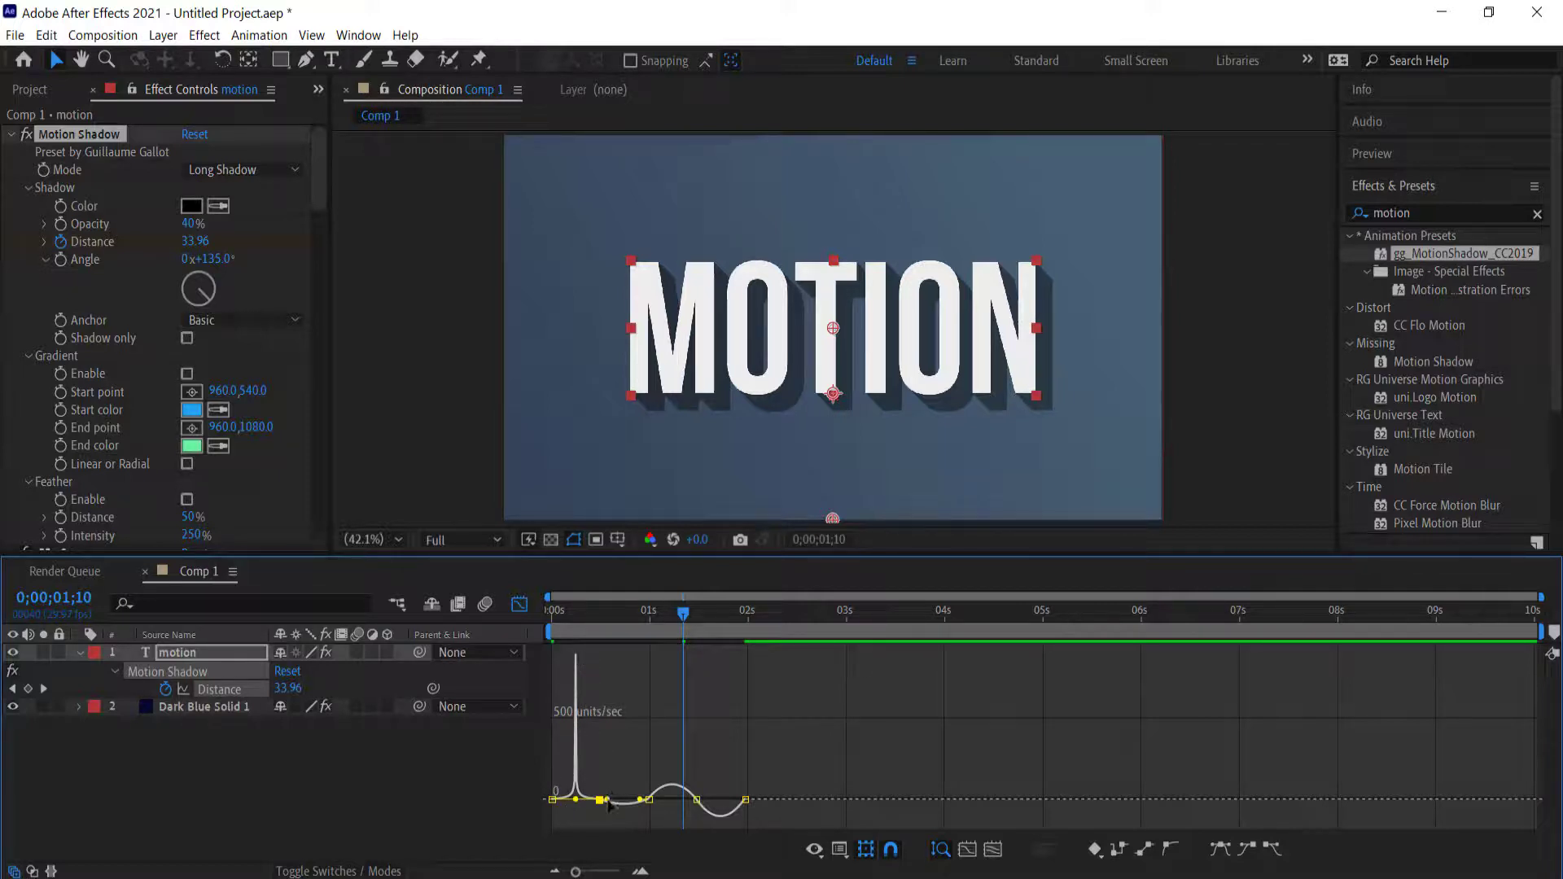
{"action": "left_click_drag", "start_coordinate": [609, 805], "coordinate": [738, 787]}
{"action": "right_click", "coordinate": [636, 804]}
{"action": "left_click", "coordinate": [638, 806]}
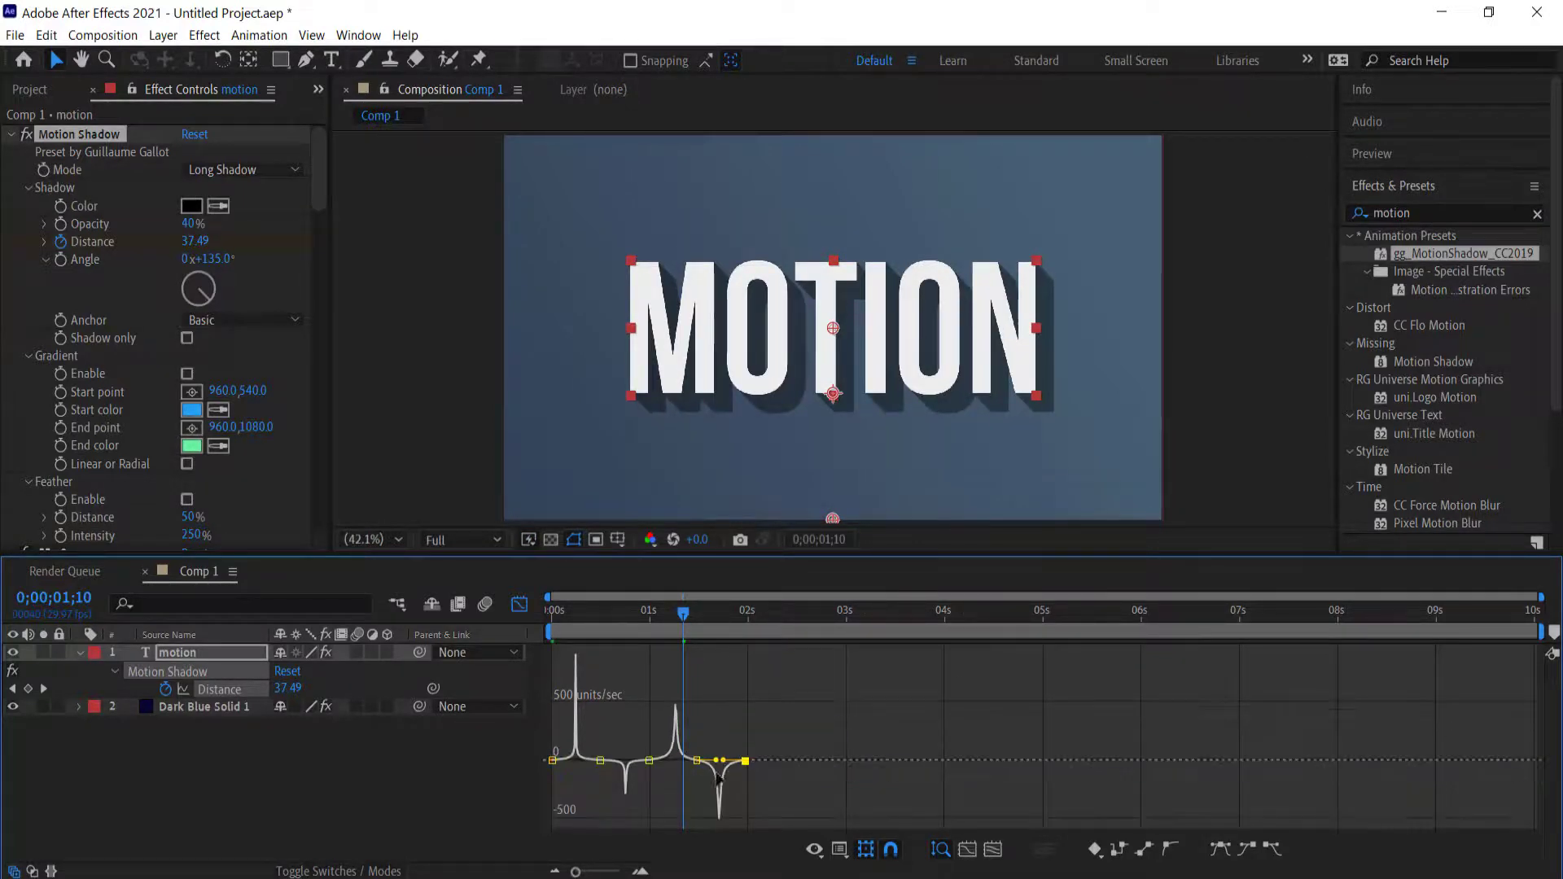
{"action": "left_click", "coordinate": [519, 607]}
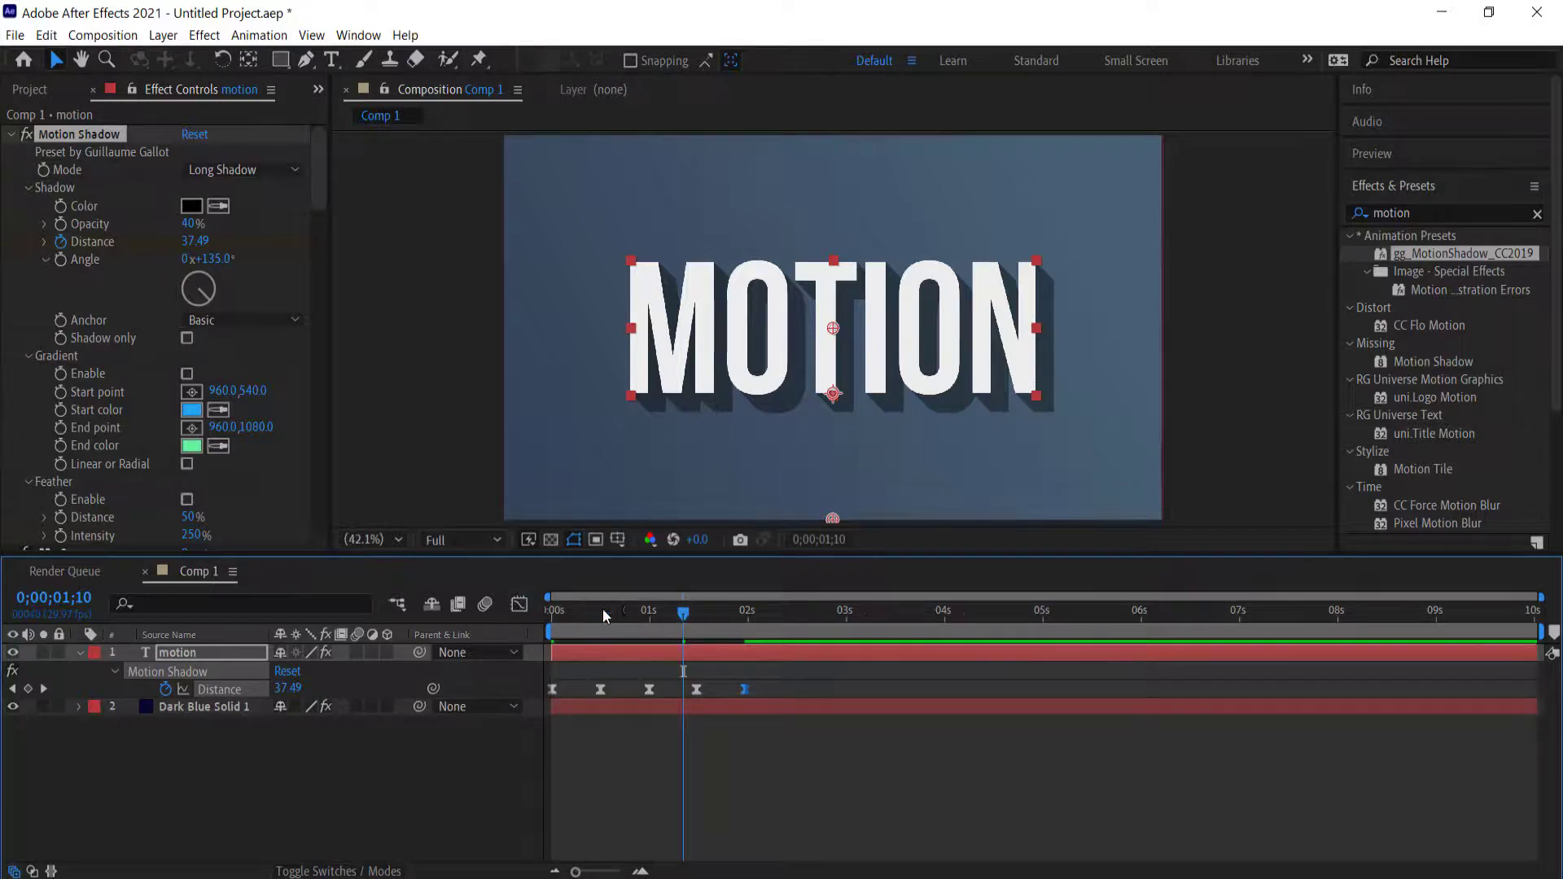
Step: Preview the re-eased shadow animation from the start and return the current time to 0;00;00;00
{"action": "left_click_drag", "start_coordinate": [605, 616], "coordinate": [535, 613]}
{"action": "key", "text": "space"}
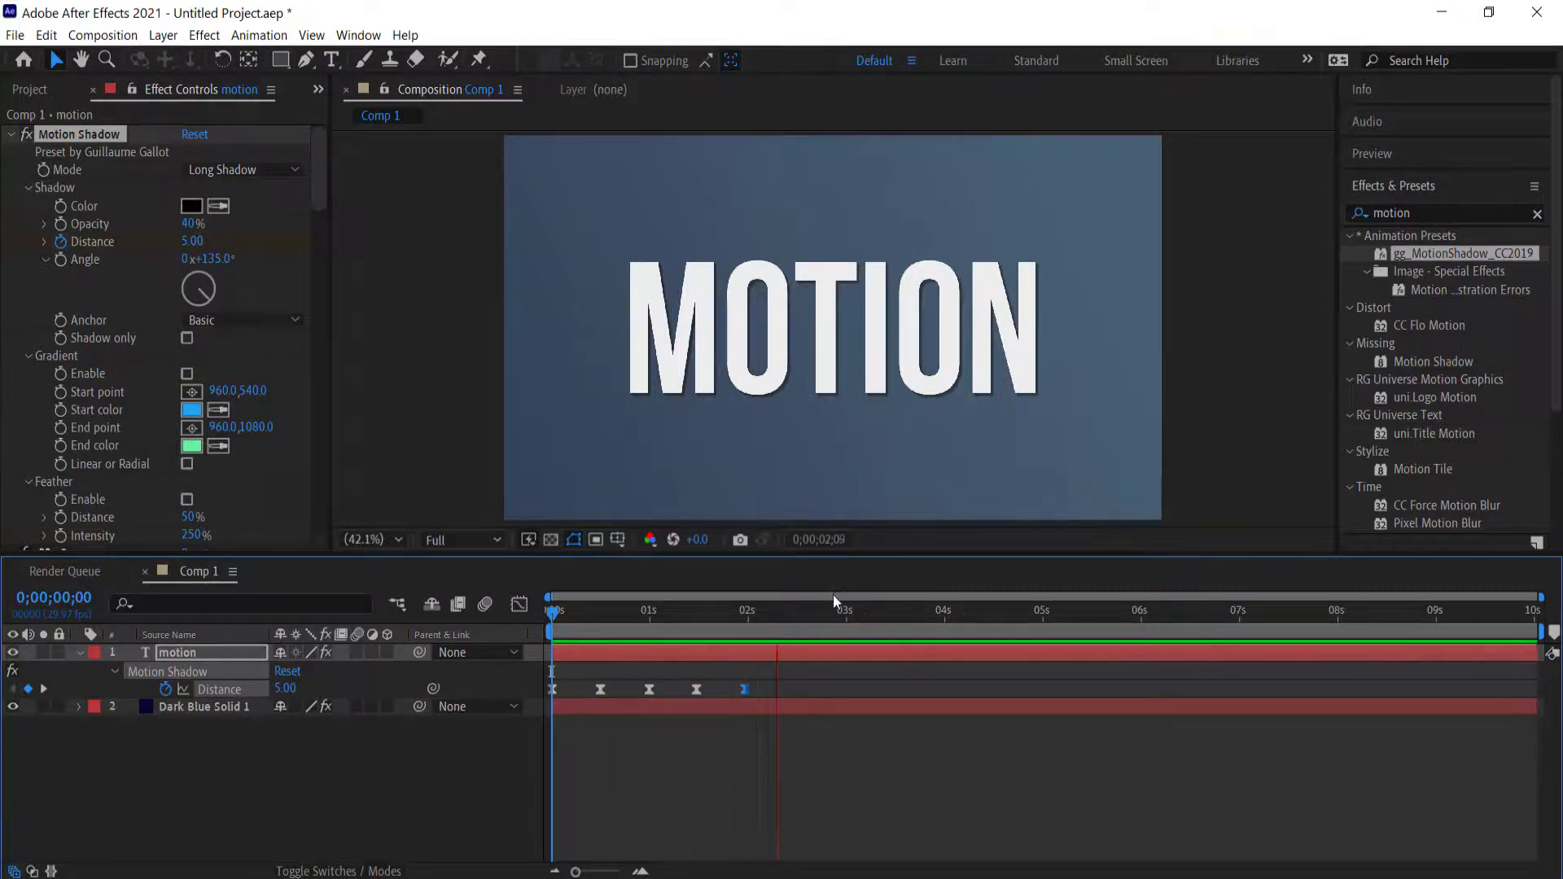
{"action": "left_click", "coordinate": [817, 612]}
{"action": "key", "text": "space"}
{"action": "left_click", "coordinate": [791, 621]}
{"action": "left_click_drag", "start_coordinate": [791, 620], "coordinate": [489, 611]}
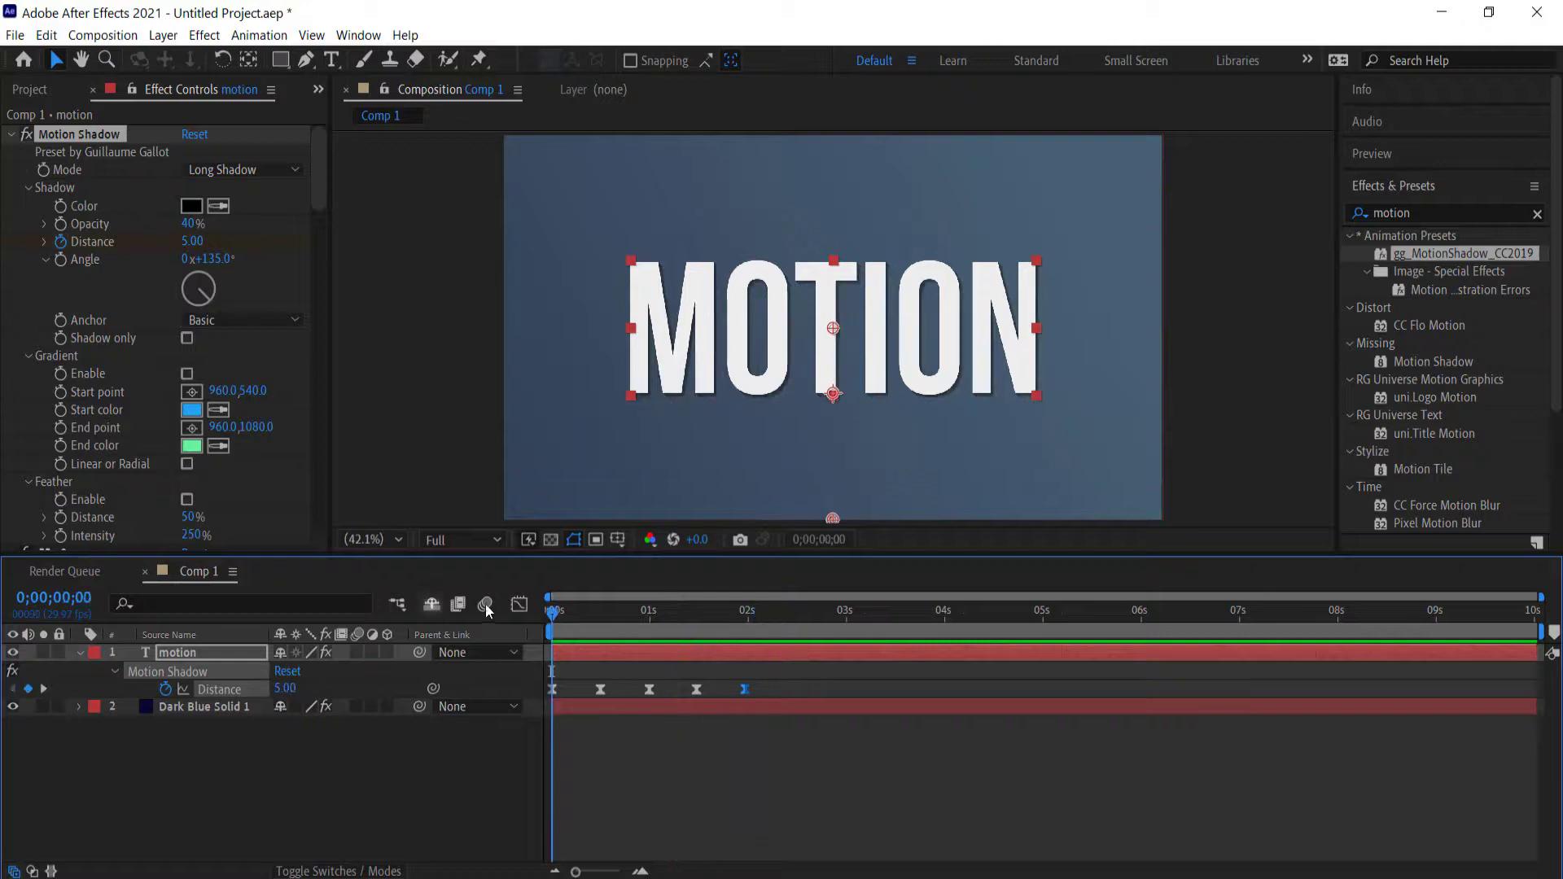
Step: Add the expression loopOut(type = "cycle", numKeyframes = 0) to the Motion Shadow Distance property
{"action": "left_click", "coordinate": [166, 691], "text": "alt"}
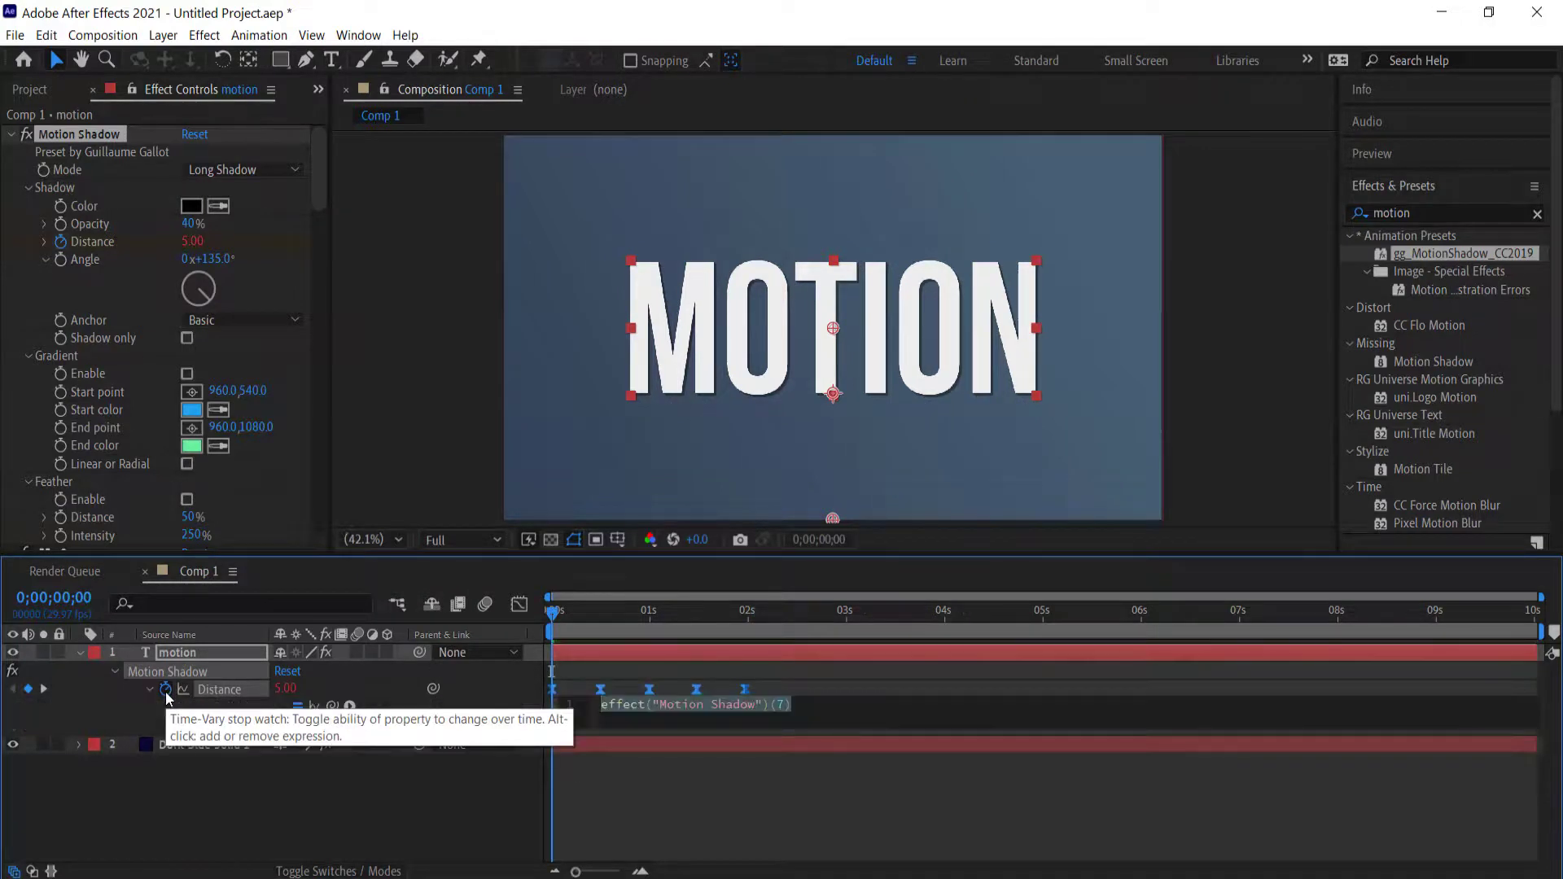
{"action": "left_click", "coordinate": [350, 706]}
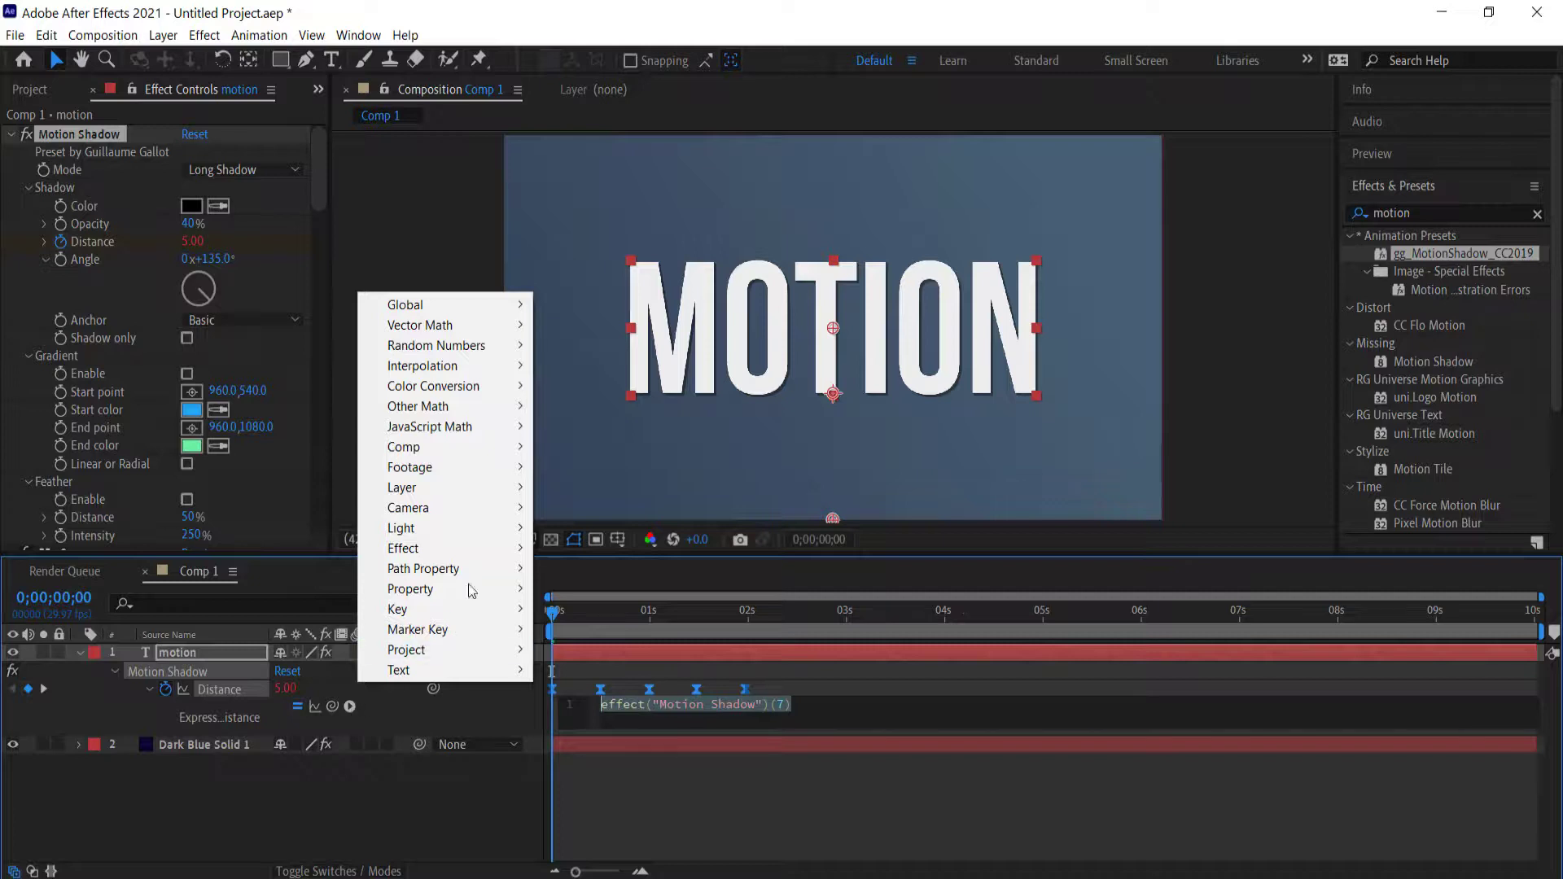
{"action": "left_click", "coordinate": [393, 798]}
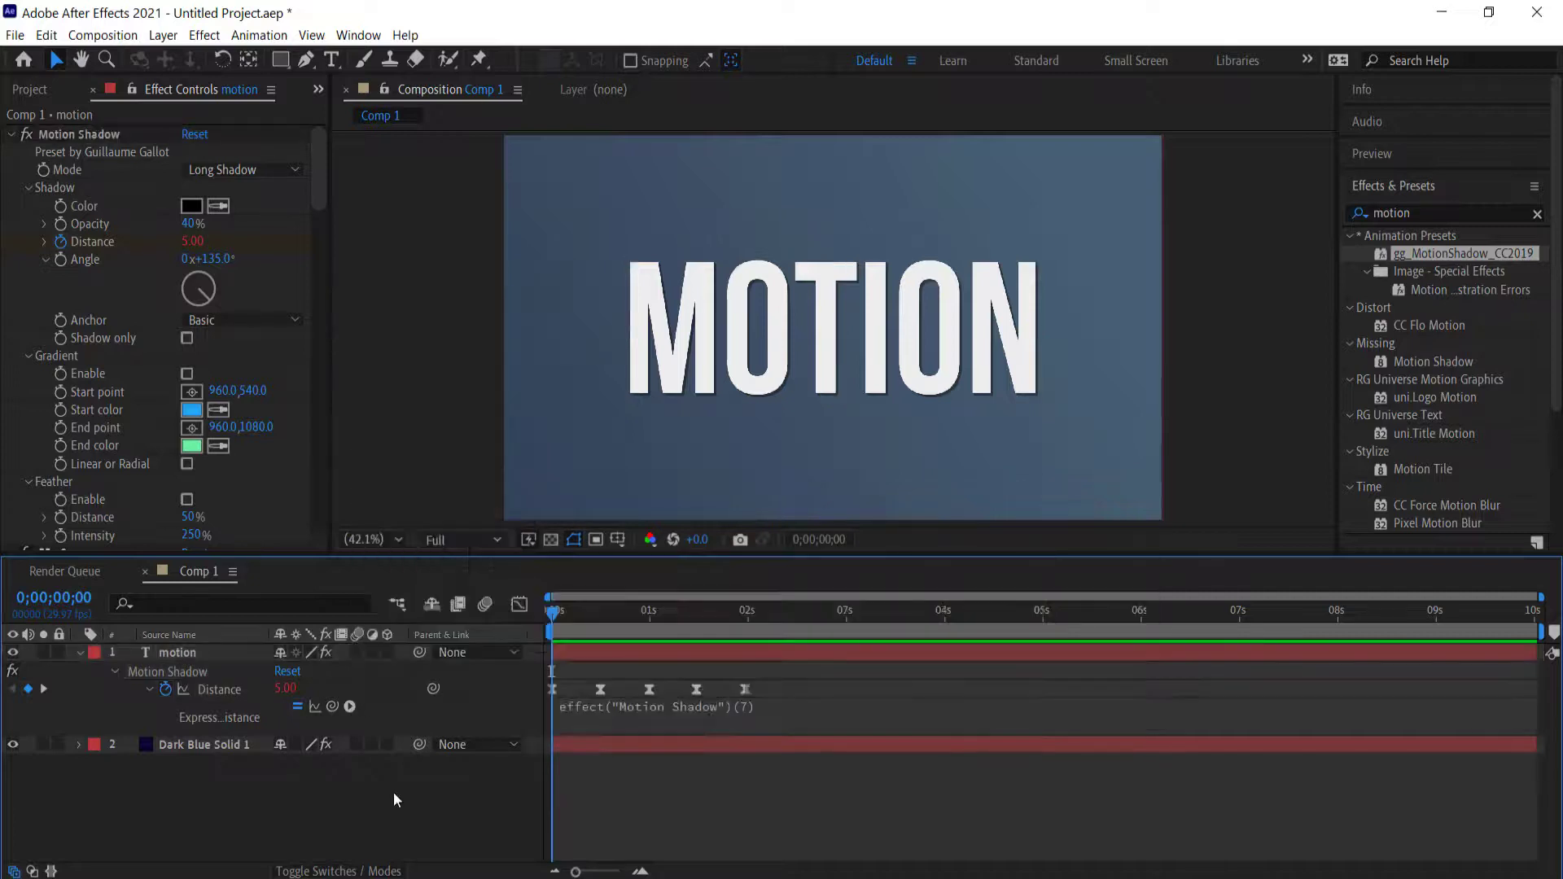
{"action": "left_click", "coordinate": [350, 706]}
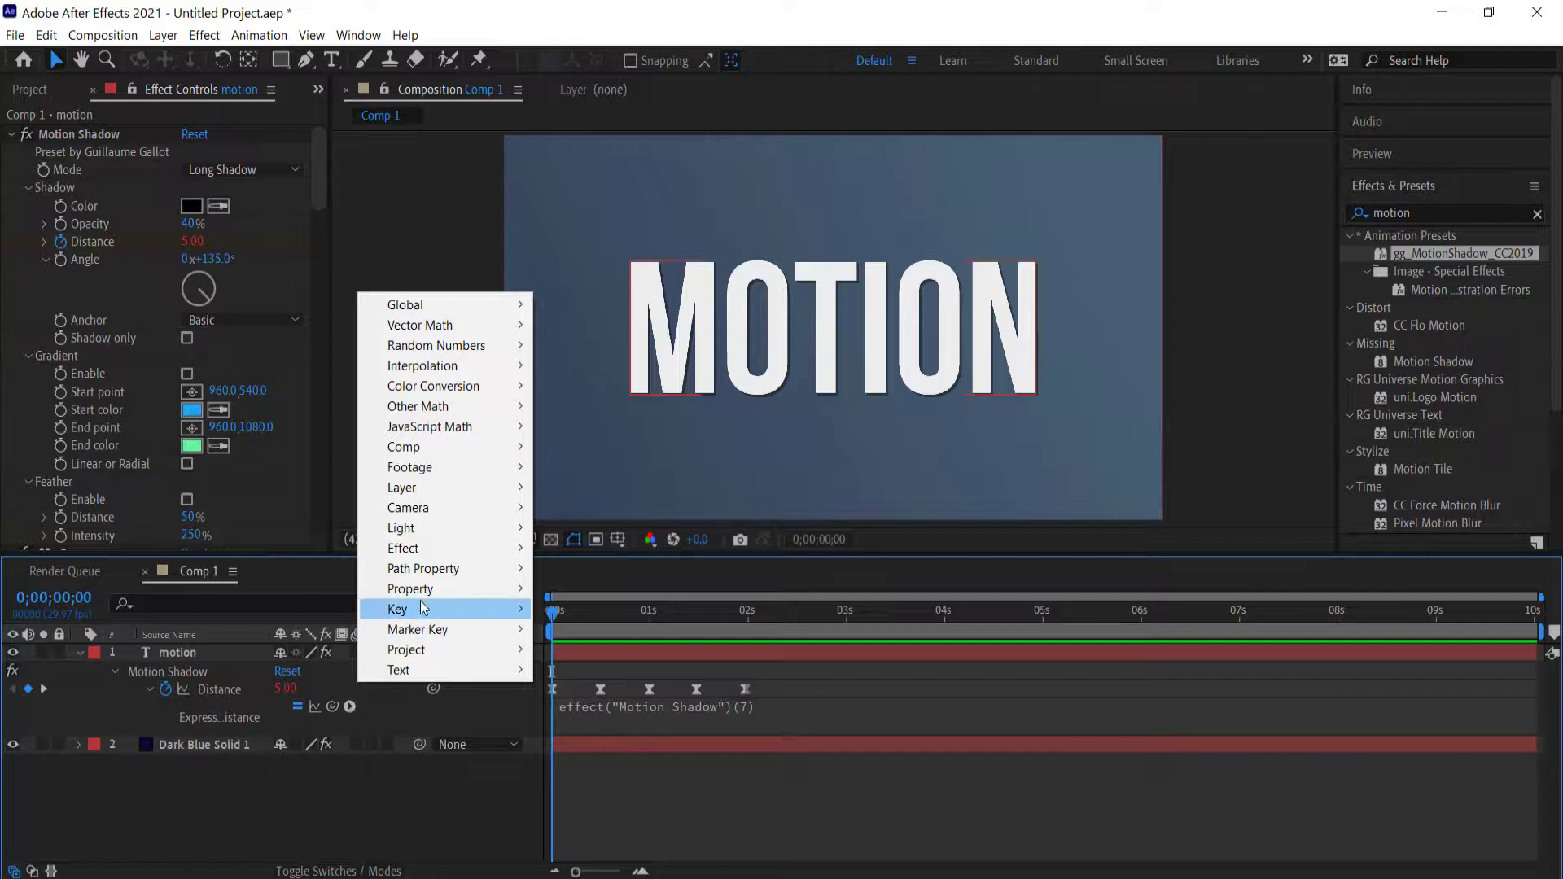
{"action": "mouse_move", "coordinate": [425, 590]}
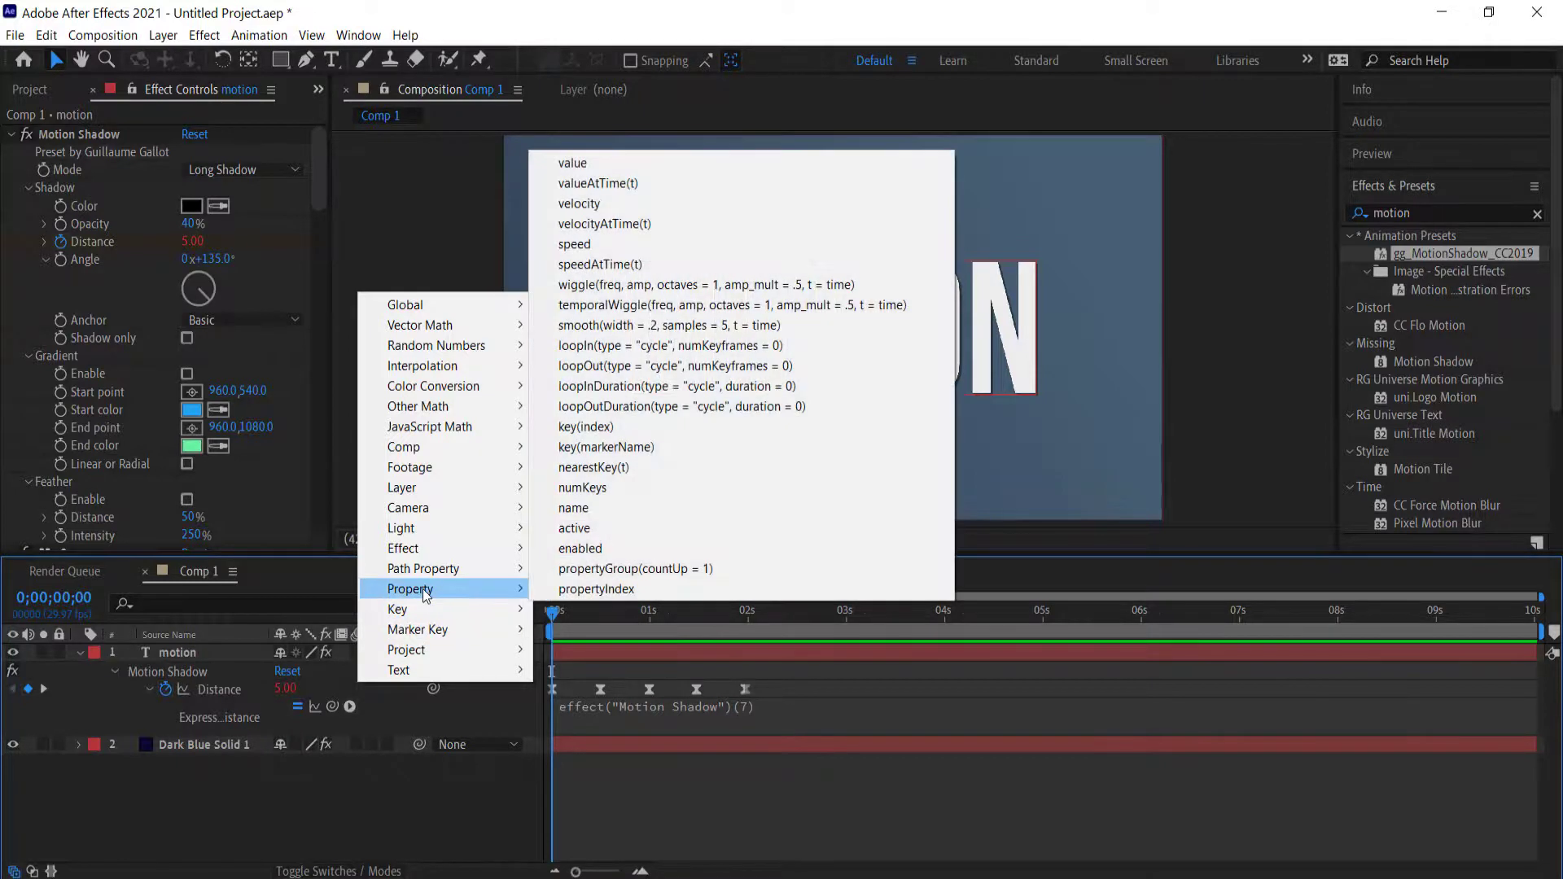
{"action": "left_click", "coordinate": [643, 366]}
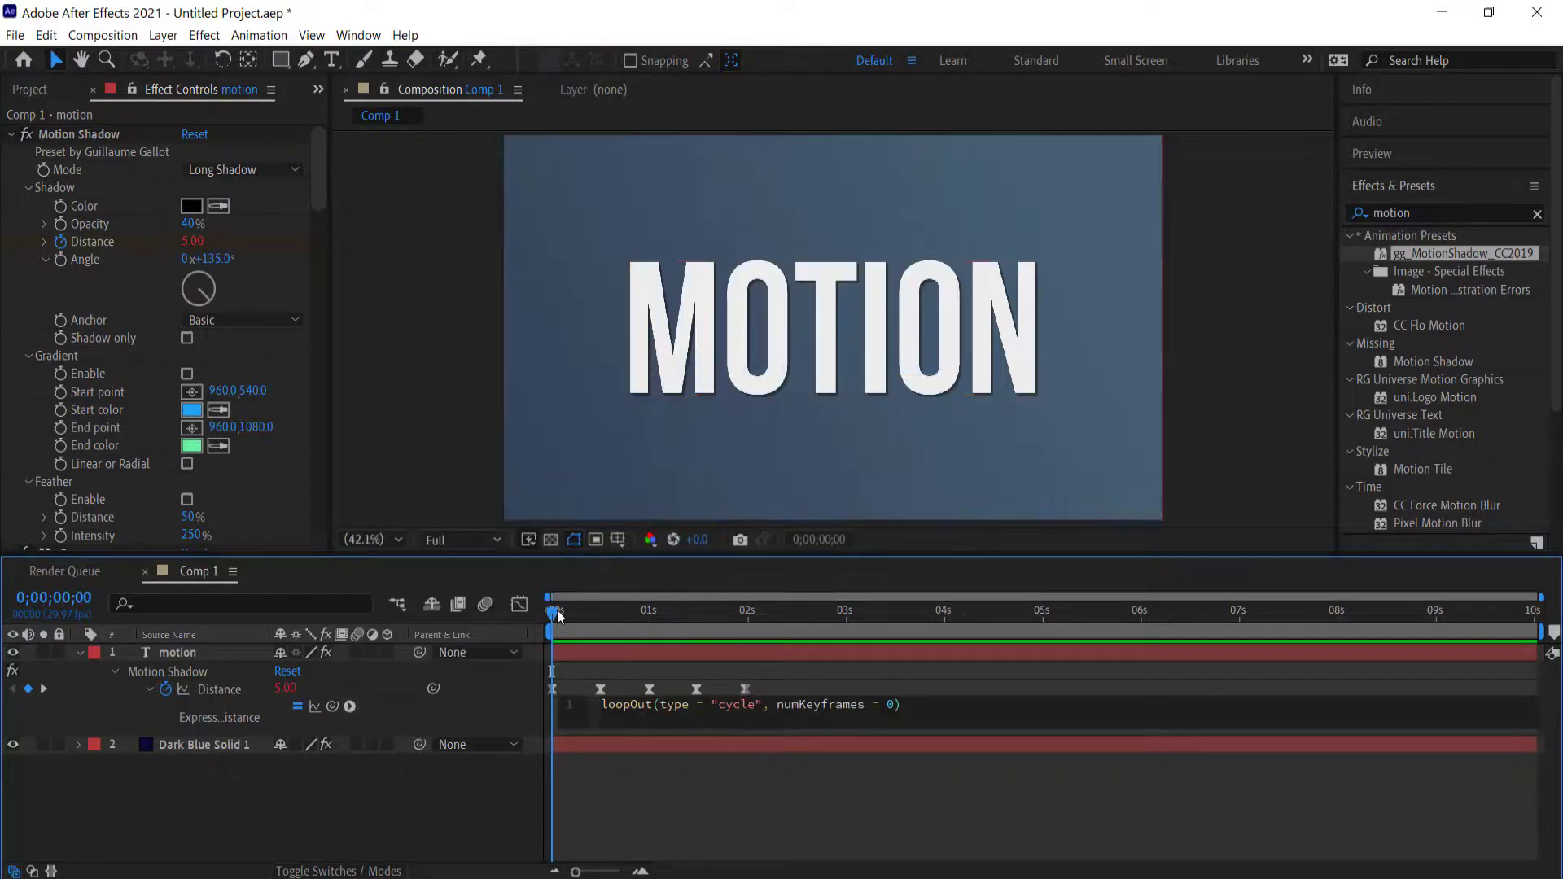
Step: Preview the looping shadow animation from the start of the composition
{"action": "left_click_drag", "start_coordinate": [556, 616], "coordinate": [444, 612]}
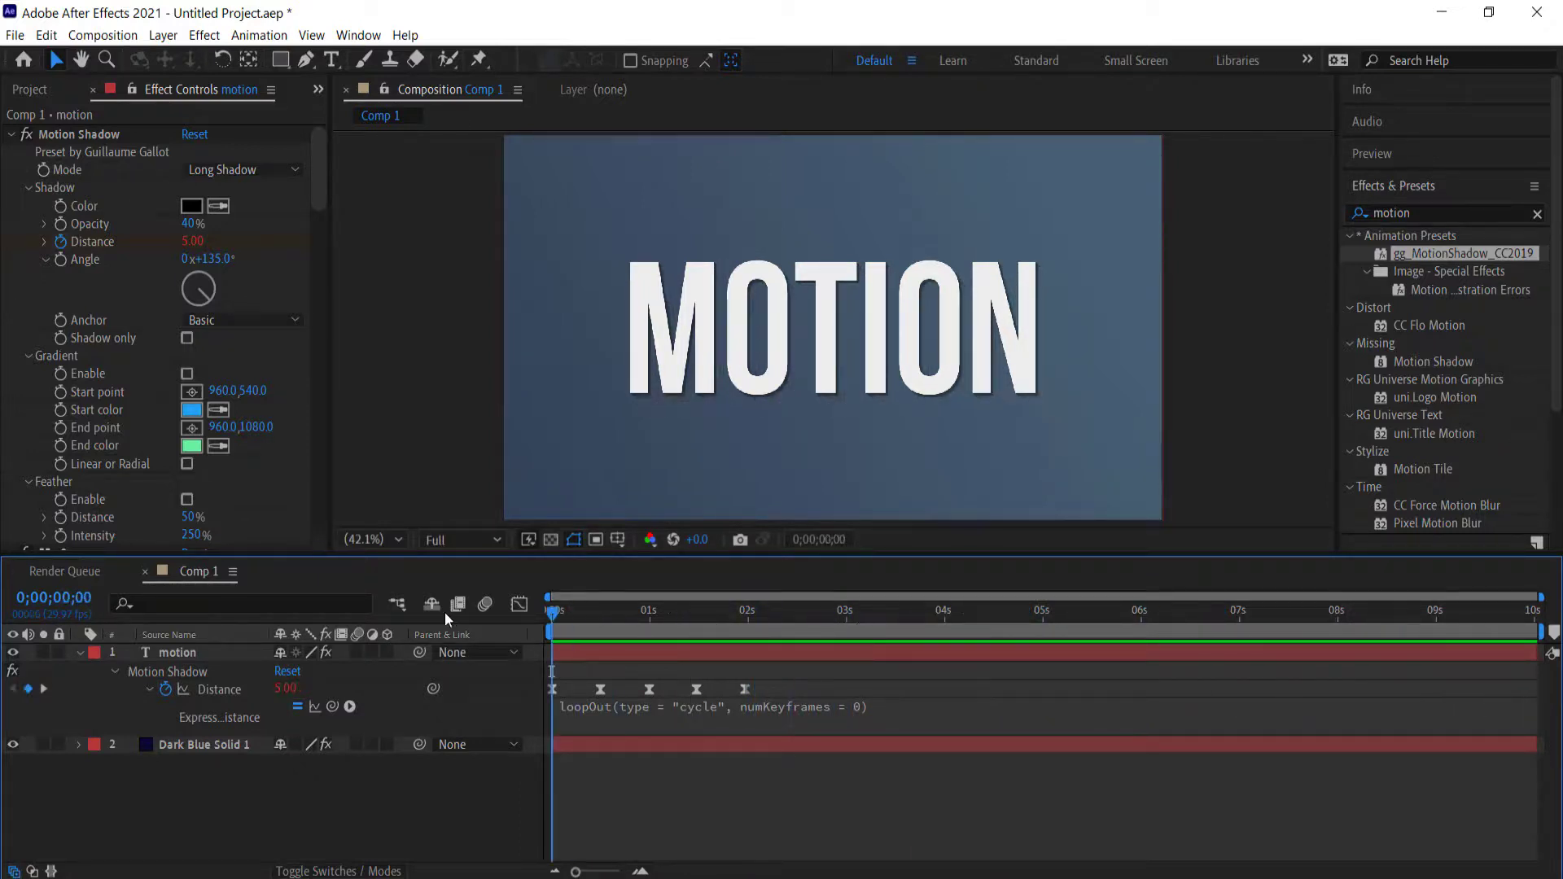
{"action": "key", "text": "space"}
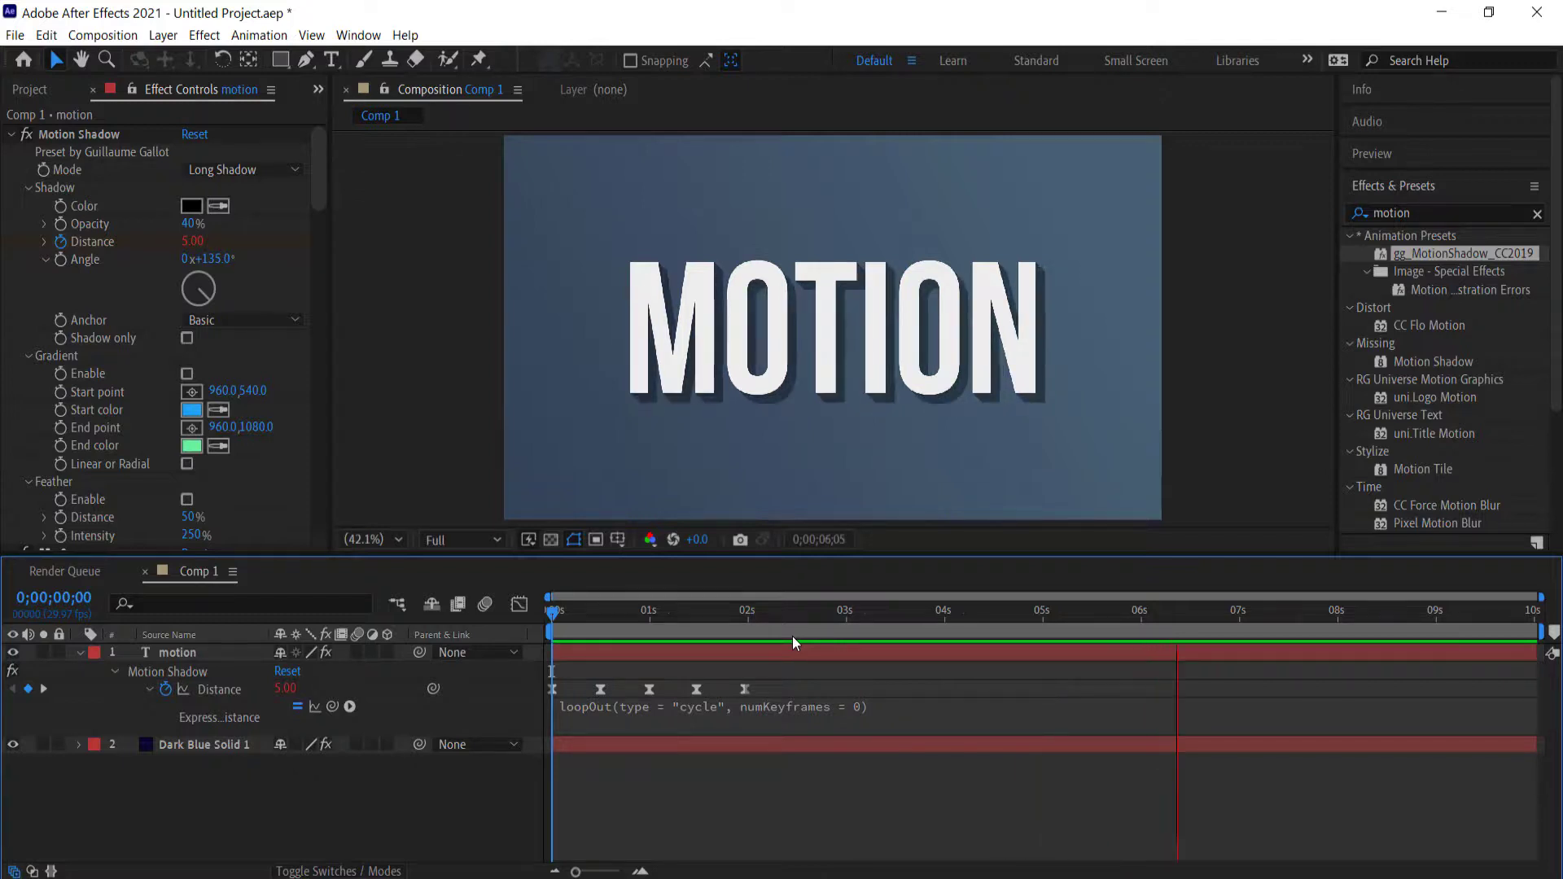
{"action": "key", "text": "space"}
Step: Add an adjustment layer above the text layer and apply the Noise effect to it with Amount of Noise at 10%
{"action": "right_click", "coordinate": [318, 794]}
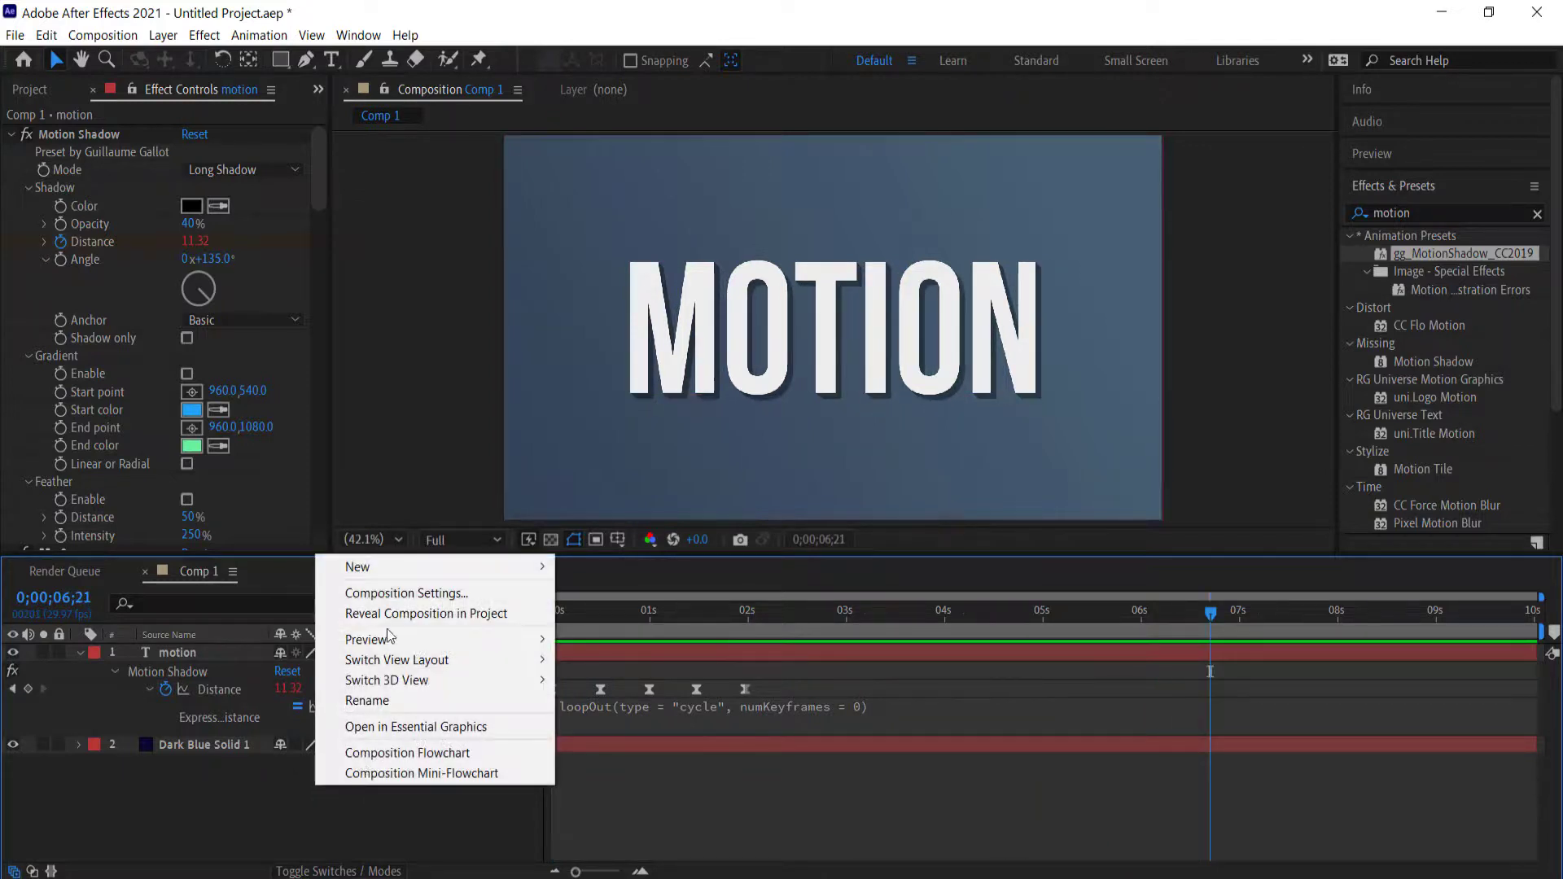
{"action": "mouse_move", "coordinate": [394, 566]}
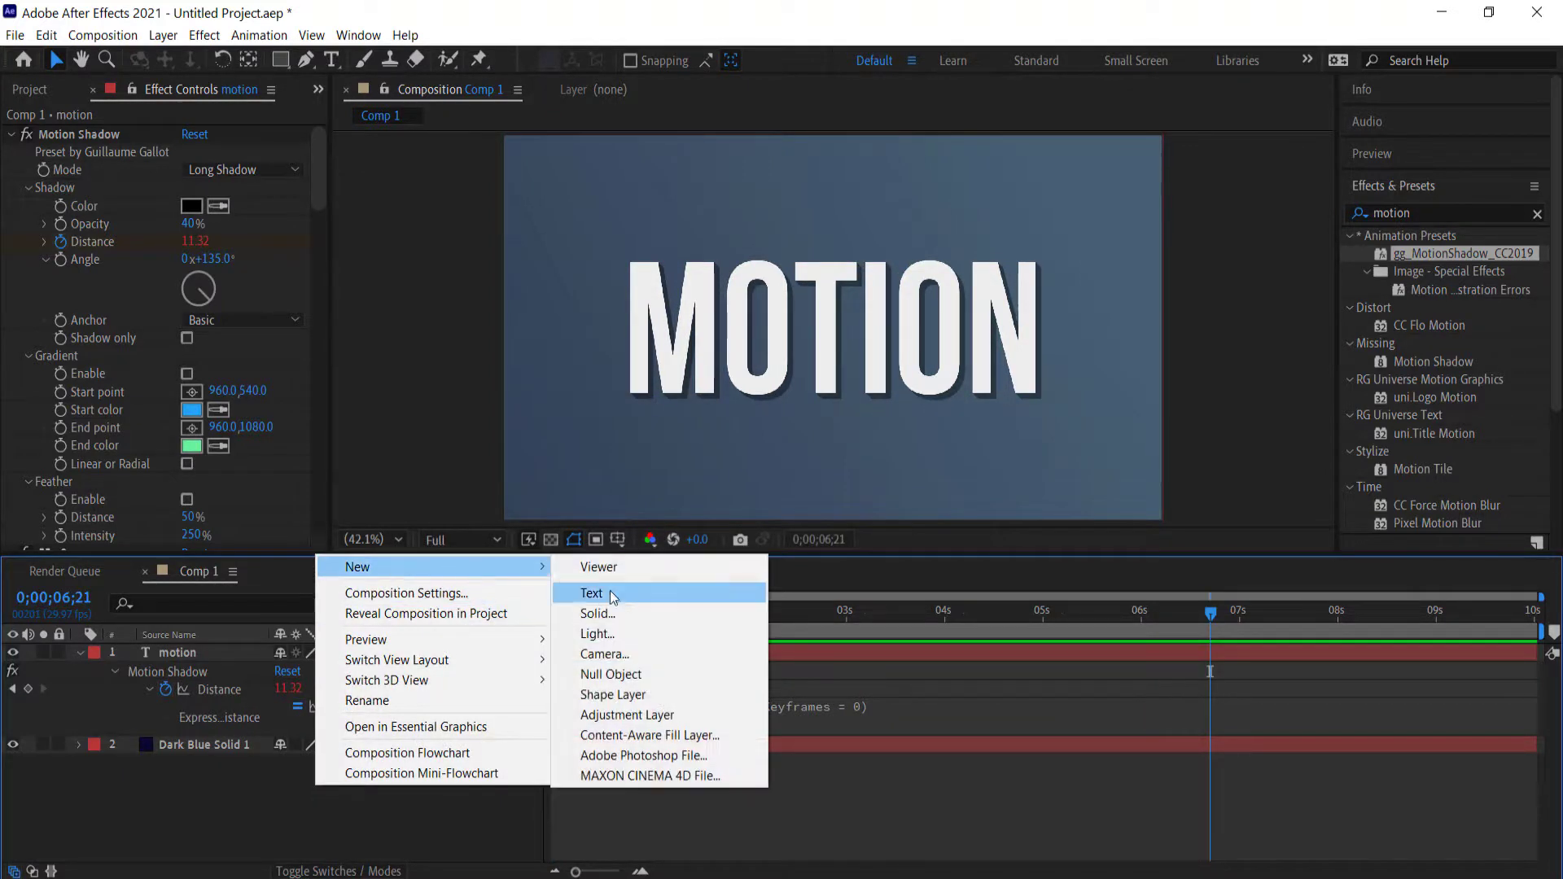
{"action": "left_click", "coordinate": [673, 715]}
{"action": "left_click", "coordinate": [1430, 210]}
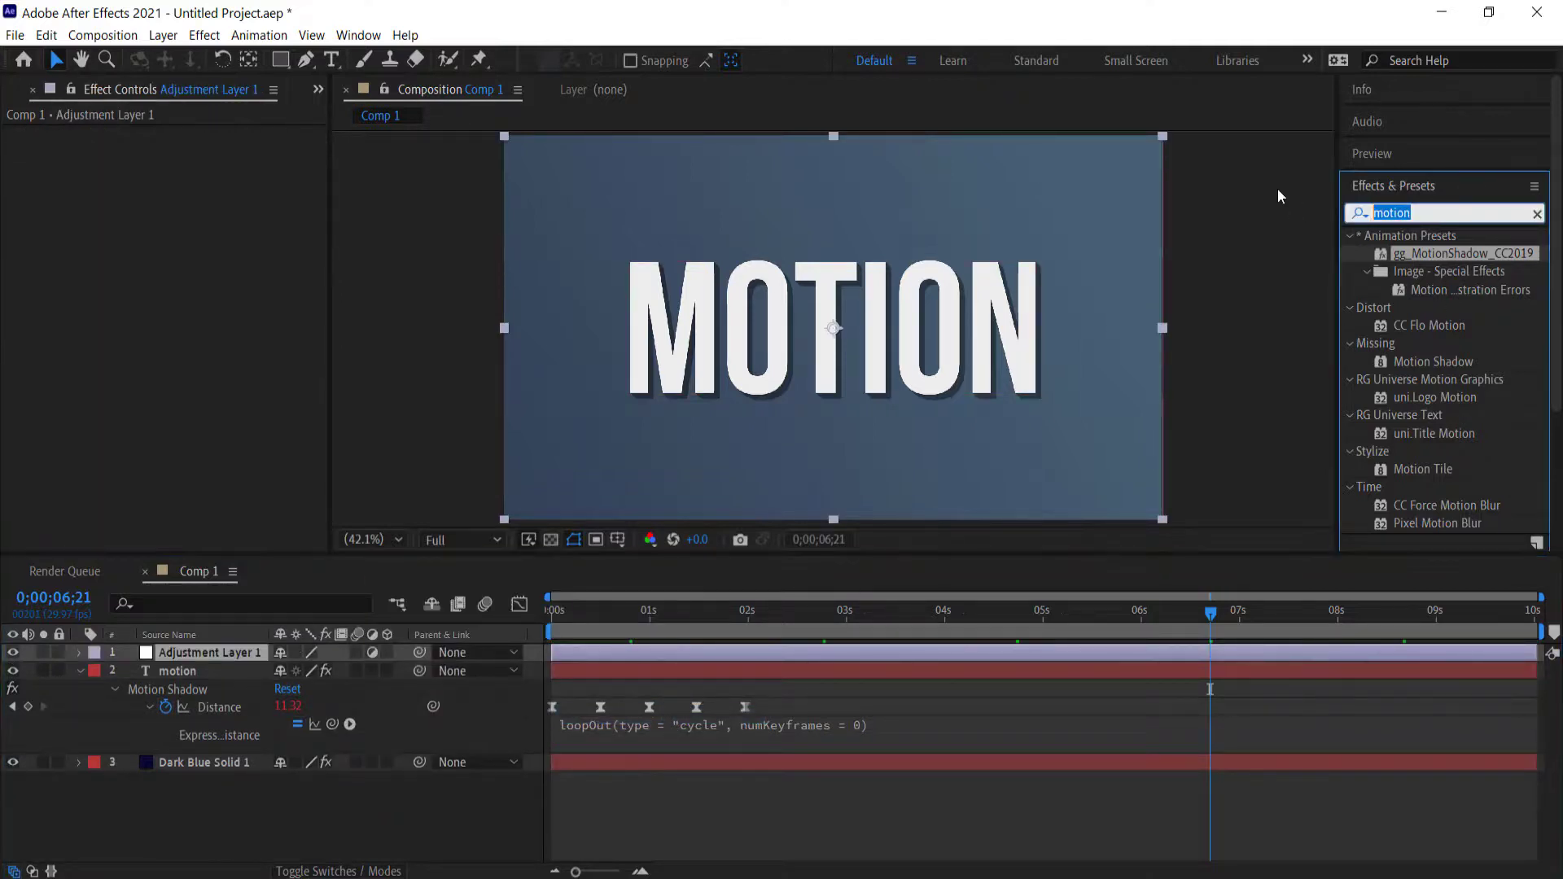
{"action": "type", "text": "noise"}
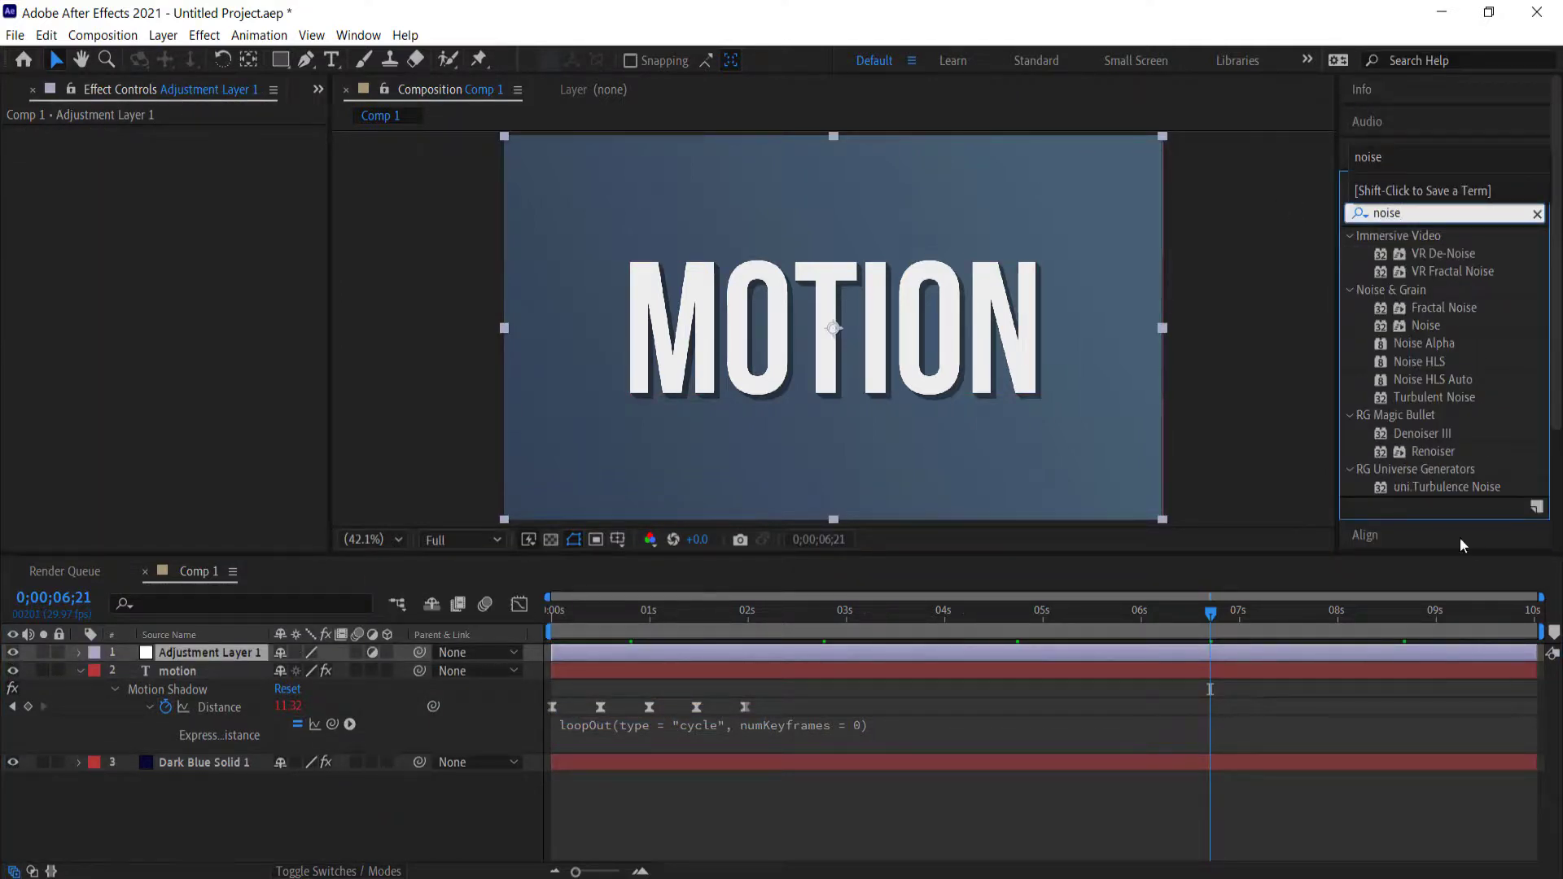
{"action": "double_click", "coordinate": [1426, 326]}
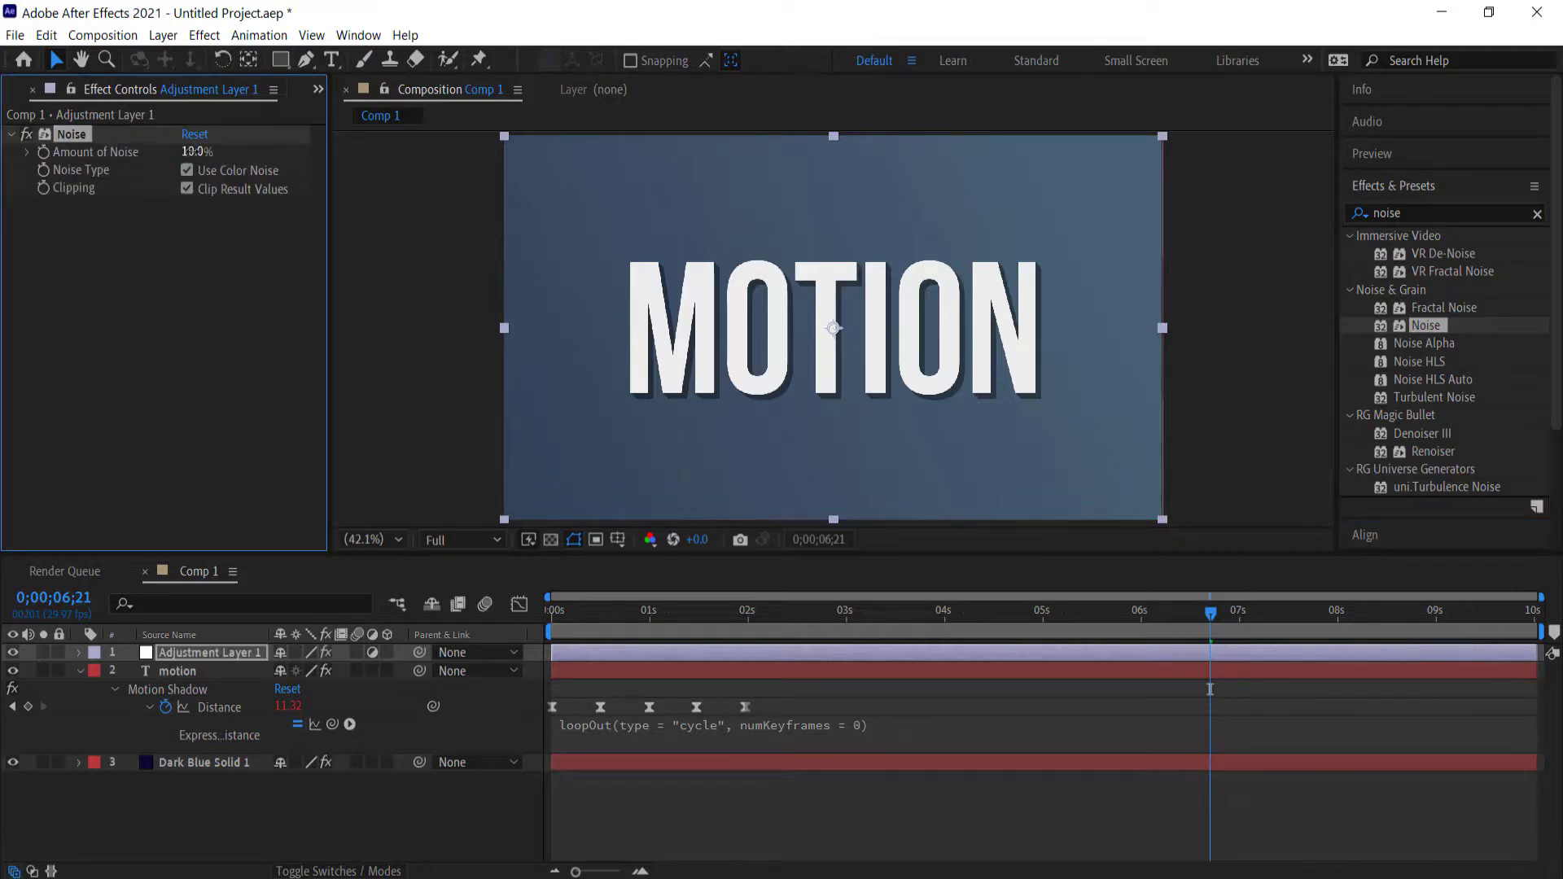
Step: Preview the animation with the noise applied and return the current time to 0;00;00;00
{"action": "key", "text": "space"}
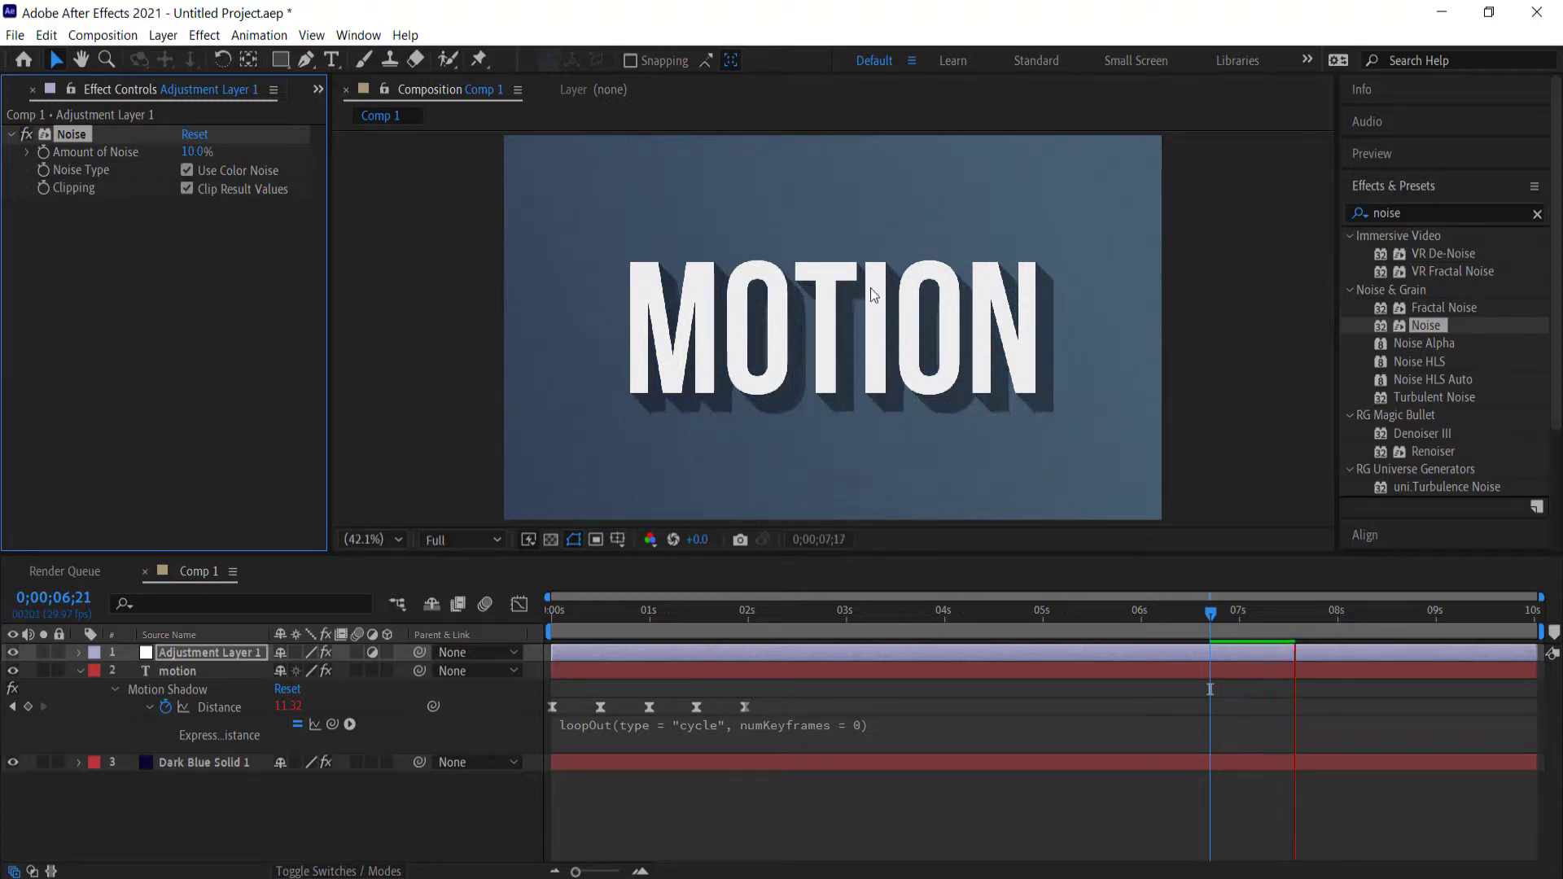
{"action": "key", "text": "space"}
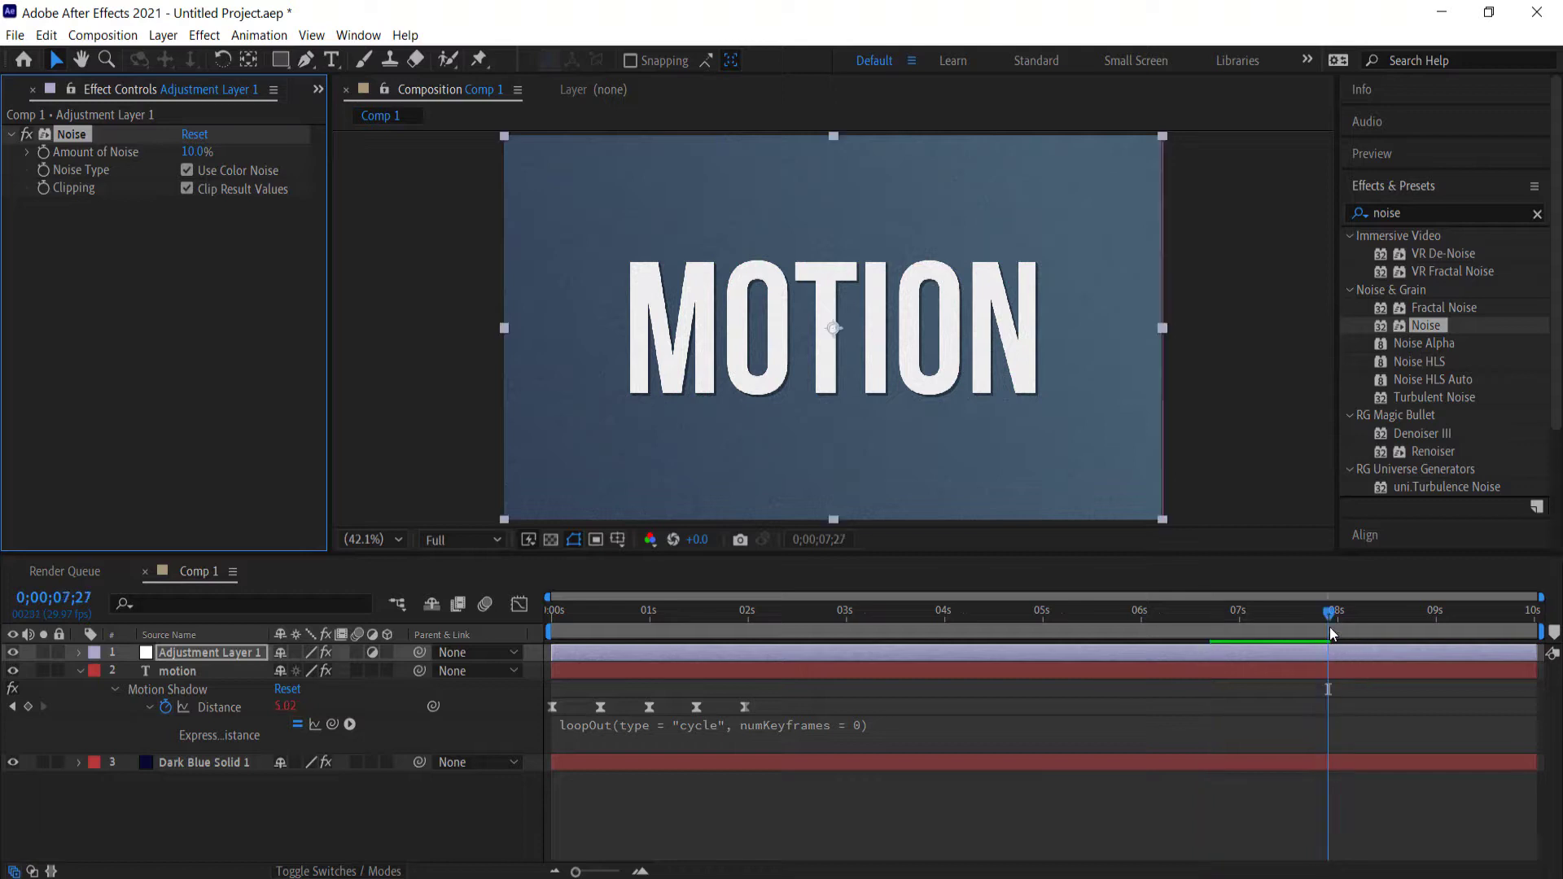
{"action": "left_click_drag", "start_coordinate": [980, 621], "coordinate": [458, 608]}
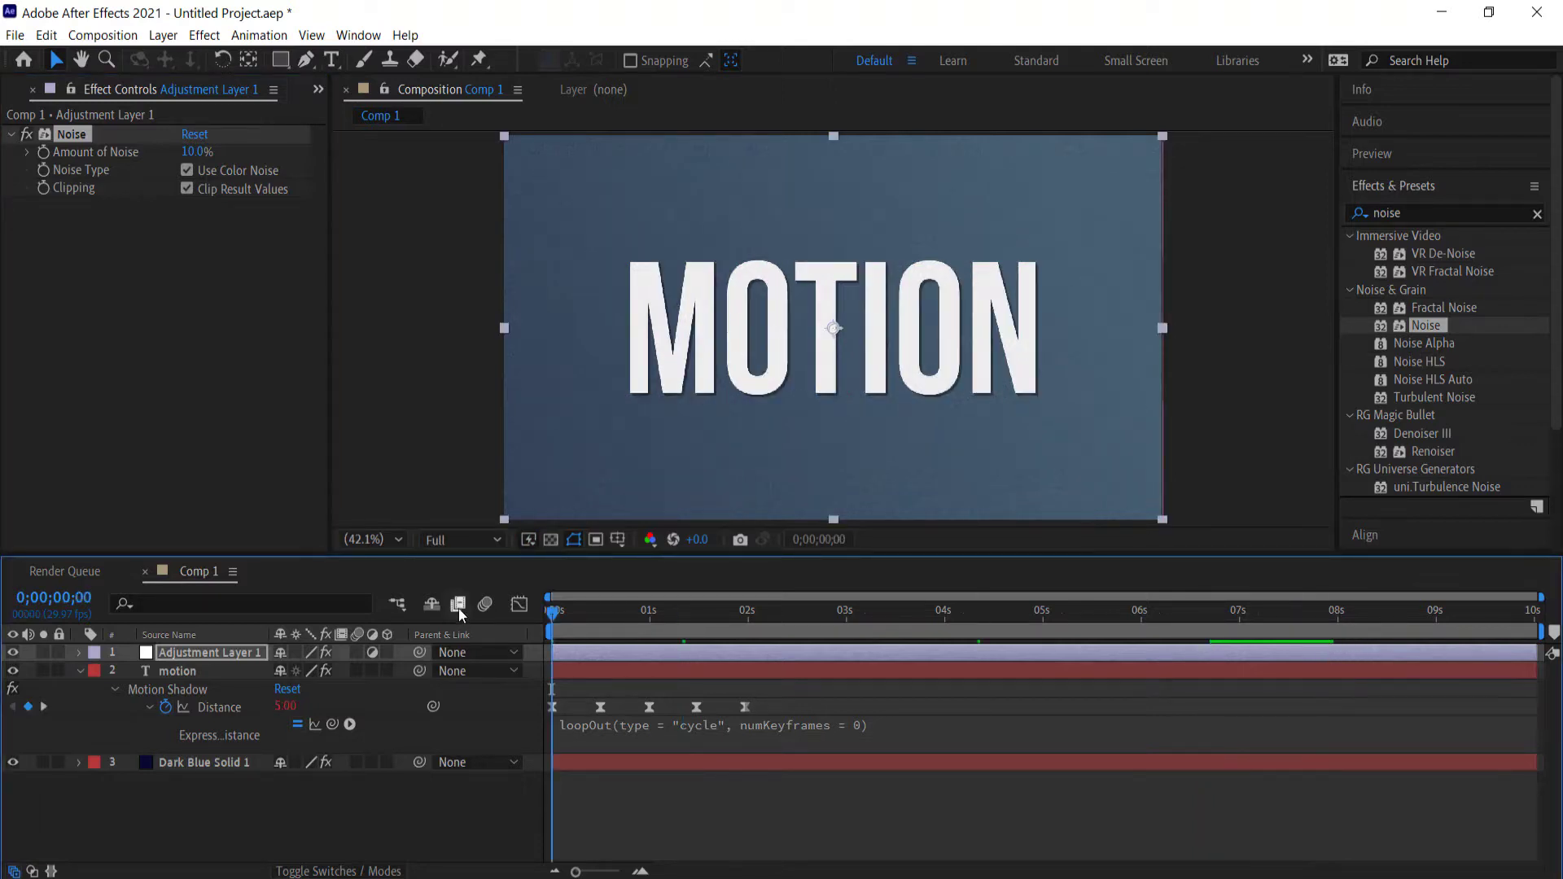
{"action": "left_click_drag", "start_coordinate": [626, 623], "coordinate": [513, 599]}
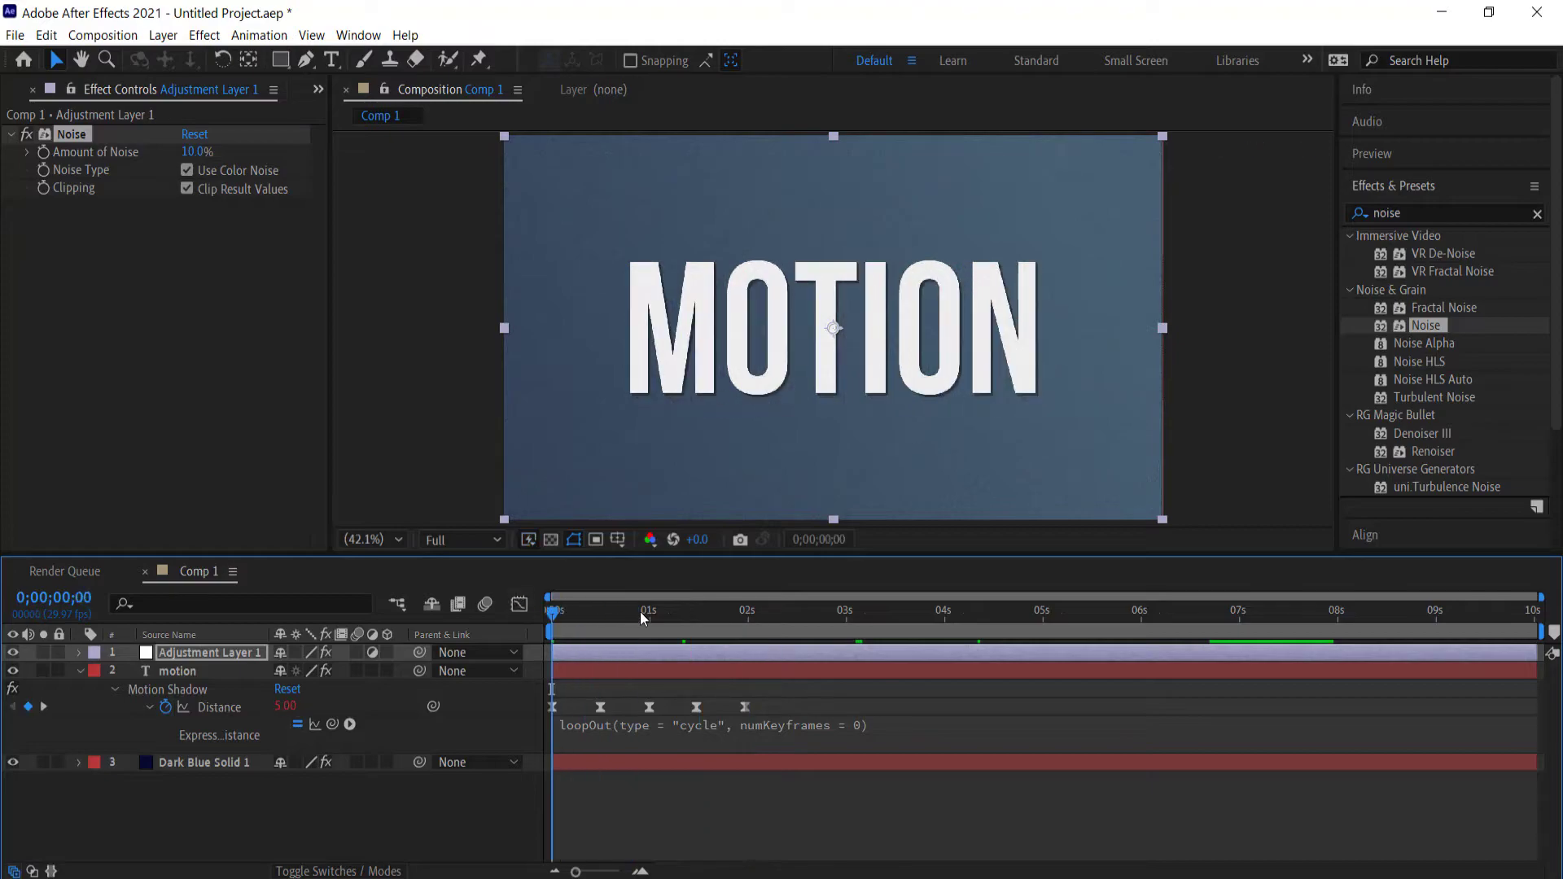